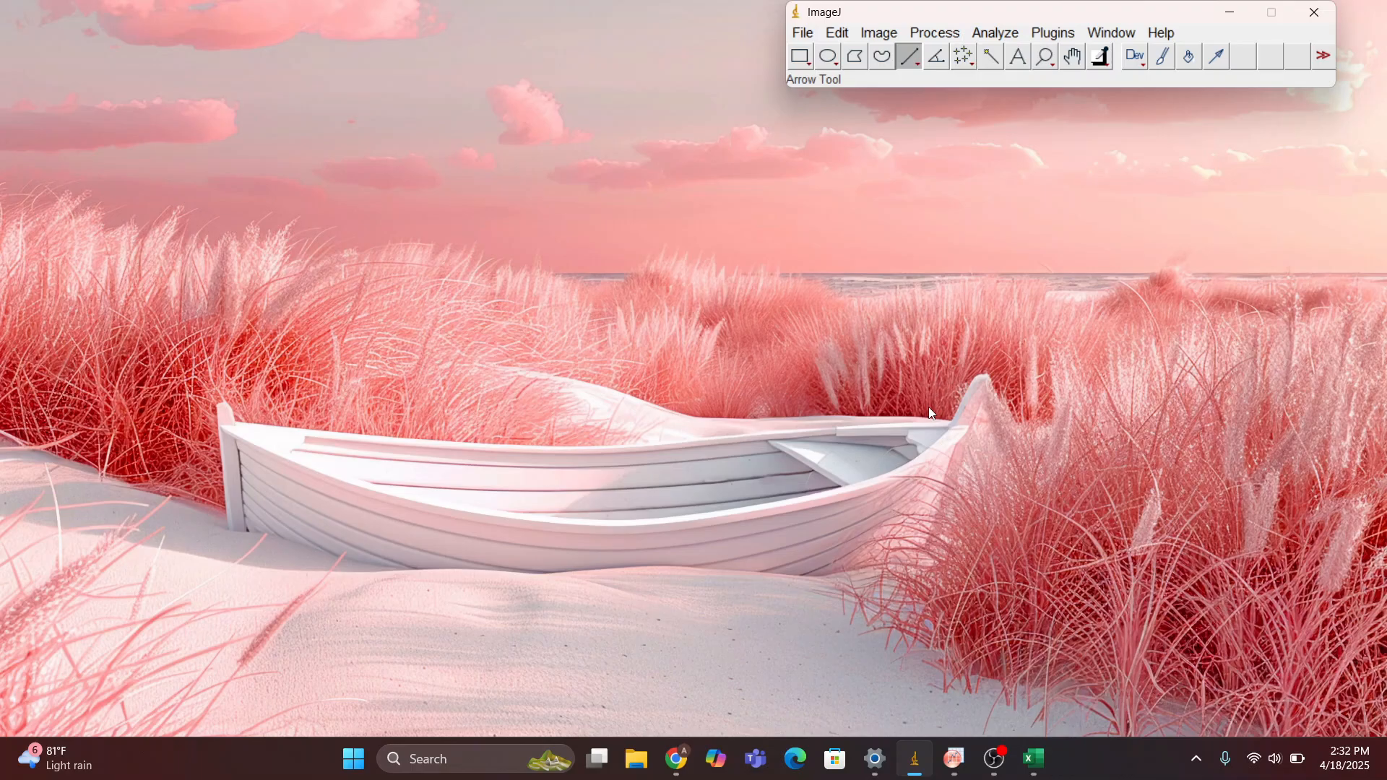
Open the image SEM 2425 - 5 from the .imagej folder
left_click(814, 36)
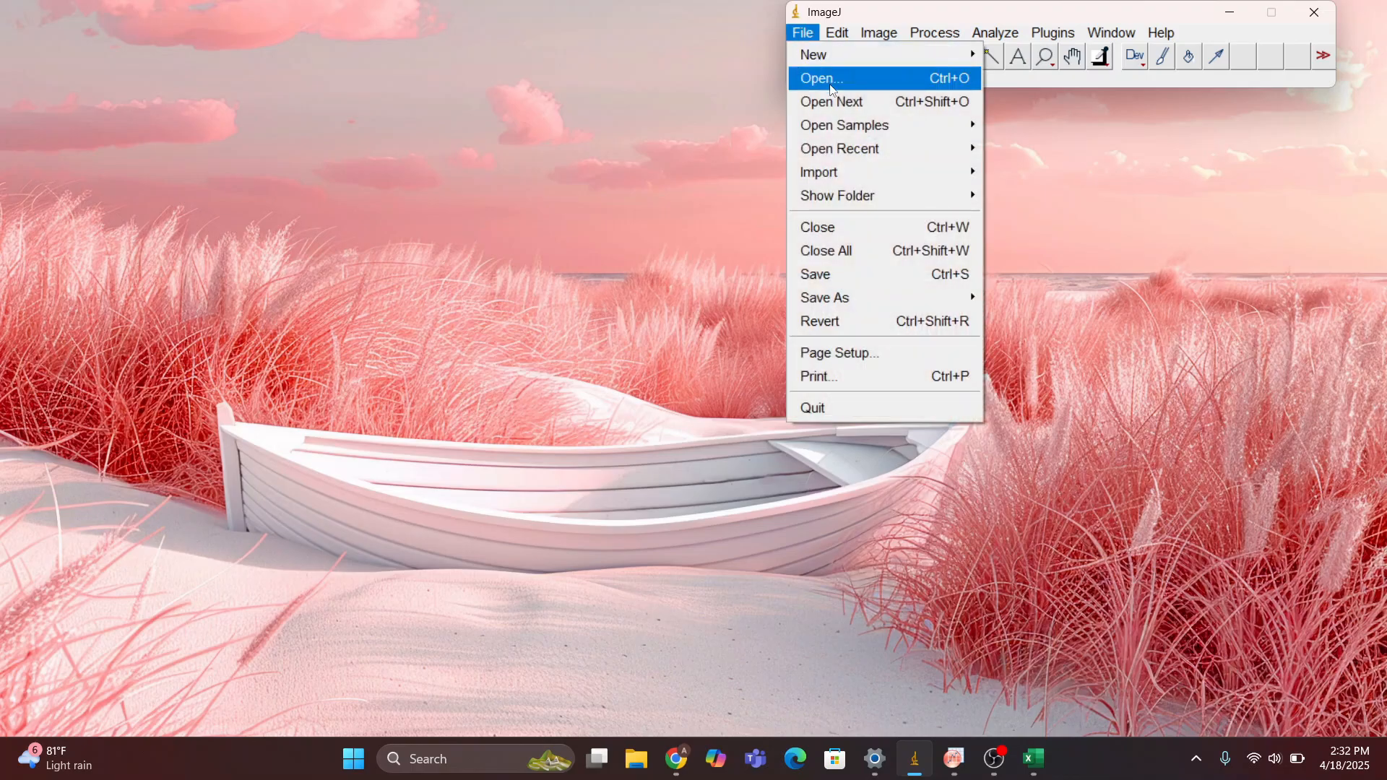
left_click(838, 81)
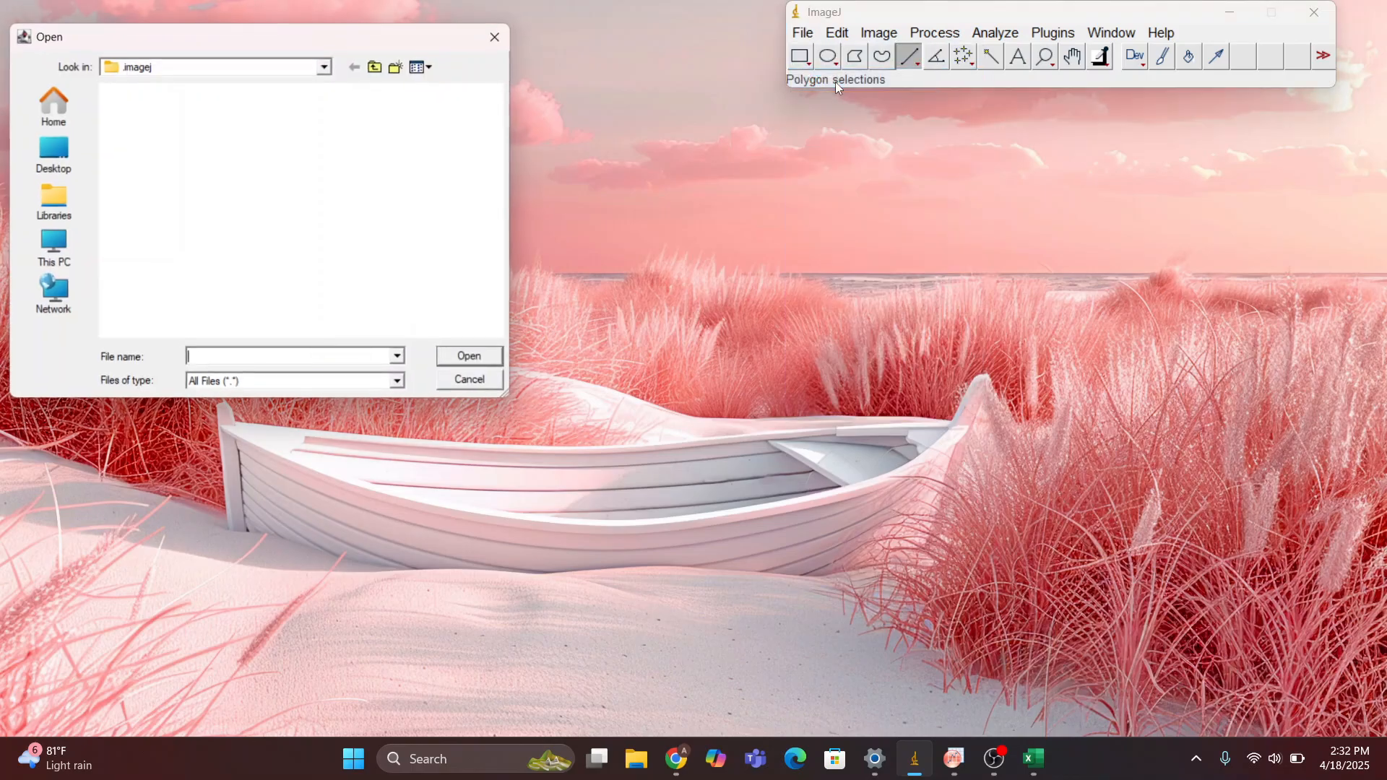
left_click(440, 149)
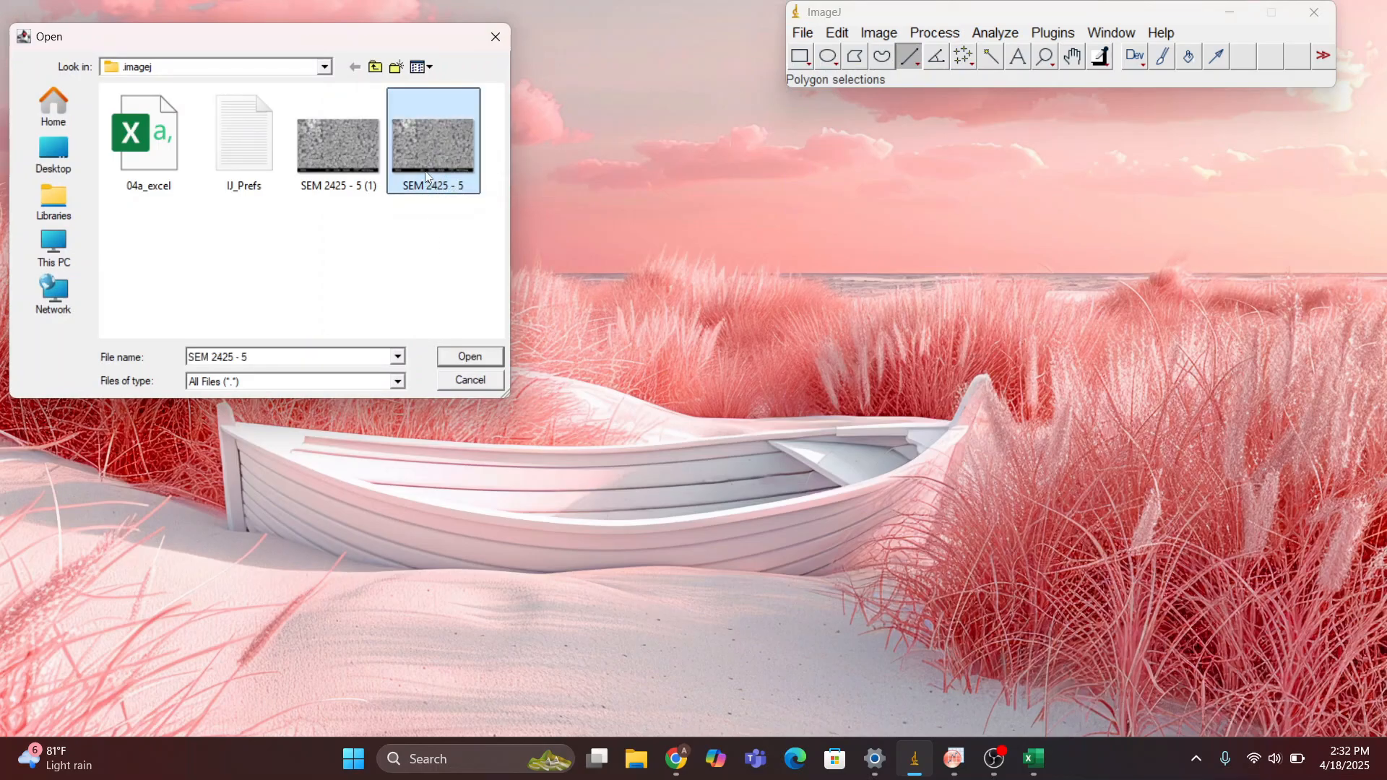
left_click(471, 356)
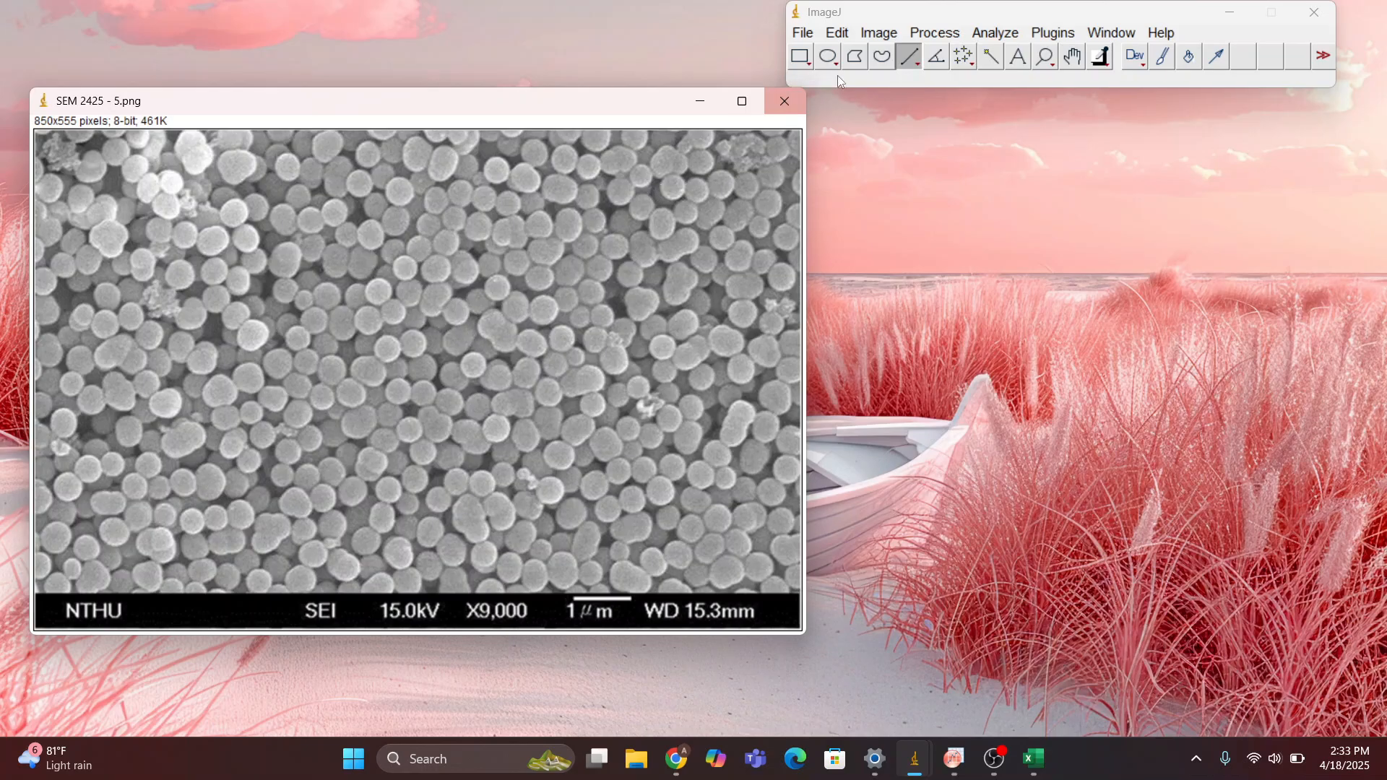
Set the SEM image's type to 8-bit
left_click(888, 34)
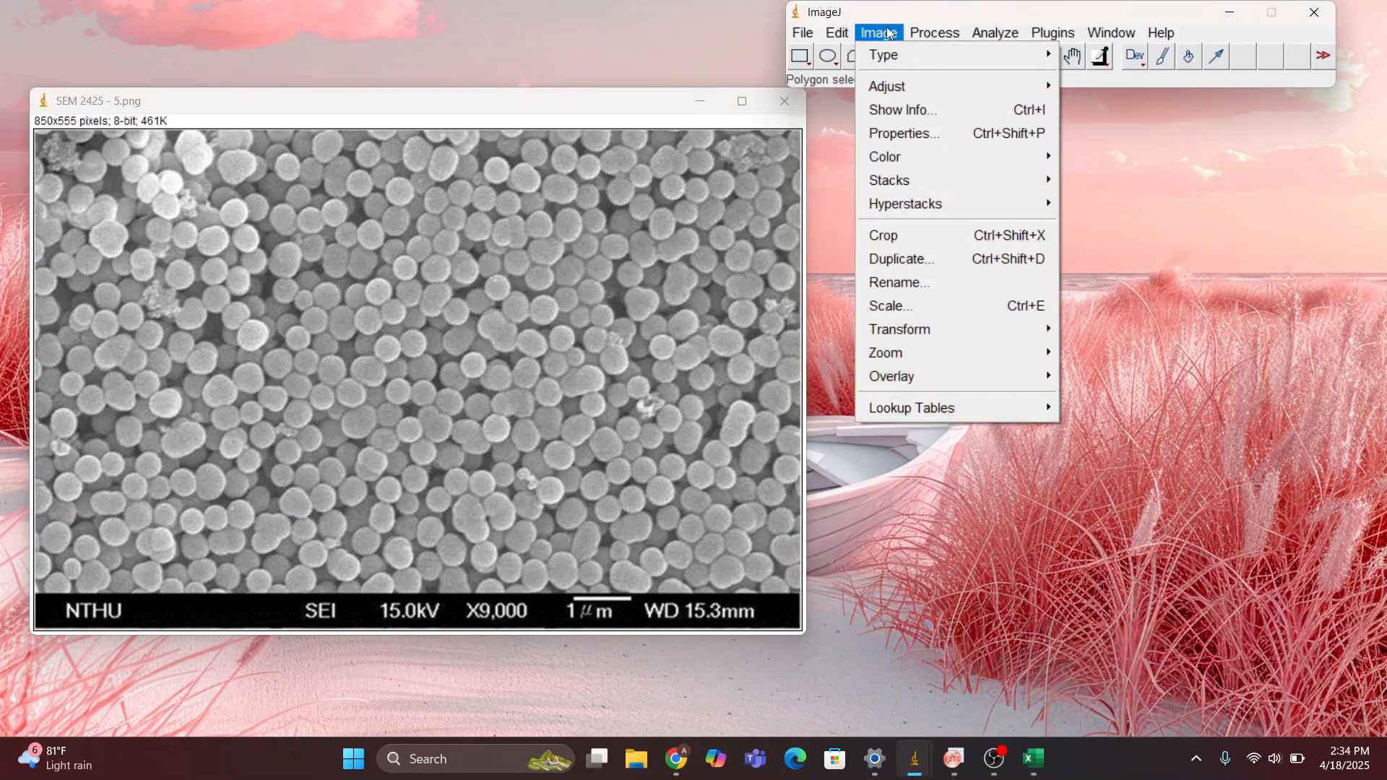
mouse_move(899, 56)
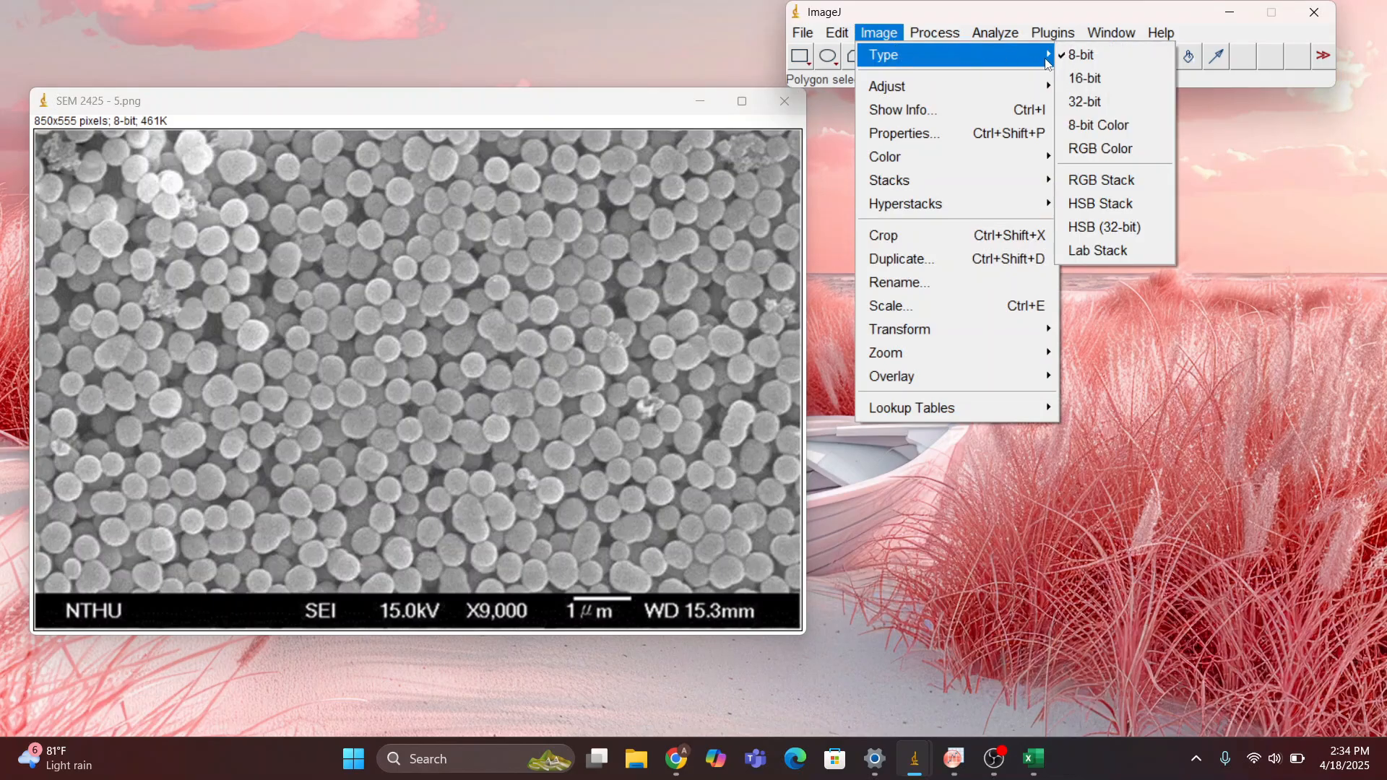
left_click(1073, 58)
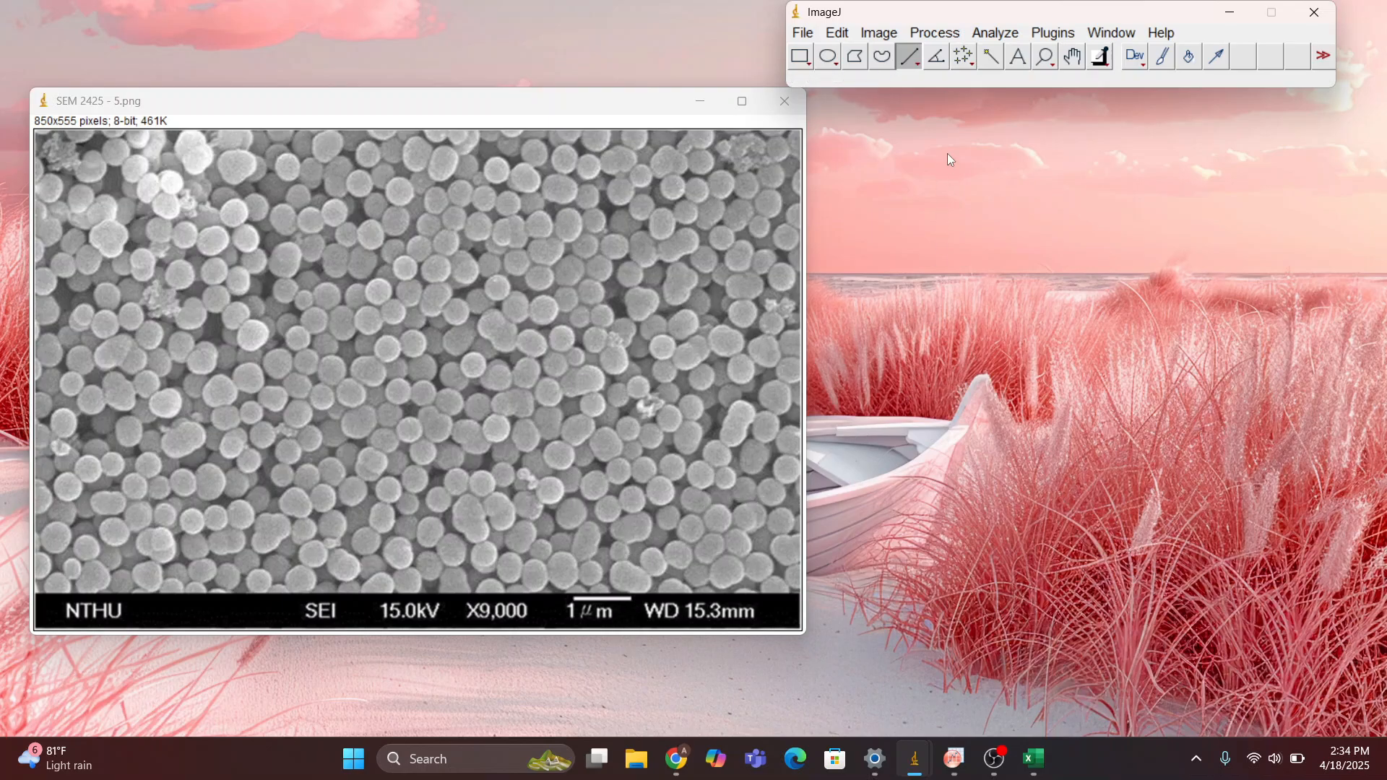
Remove any existing scale calibration from the SEM image
left_click(1003, 34)
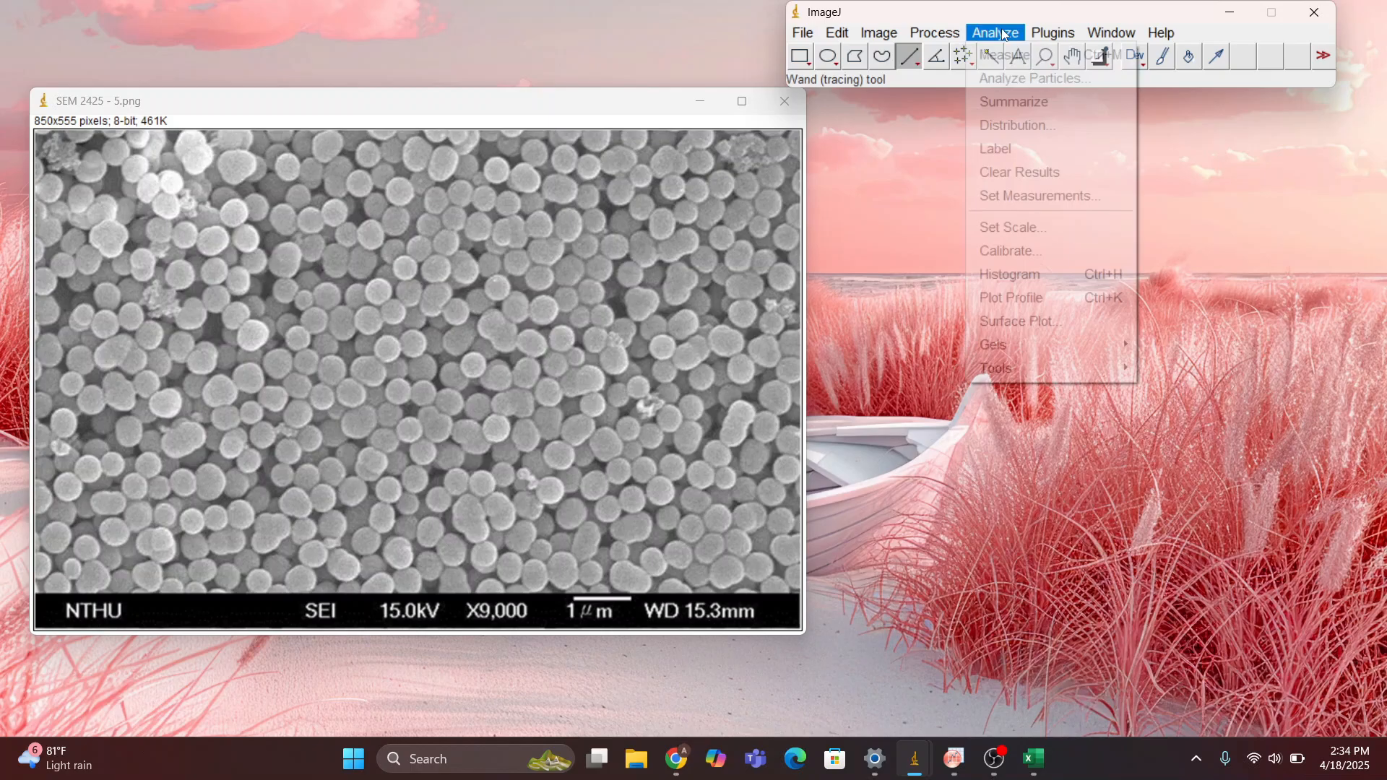
left_click(1023, 230)
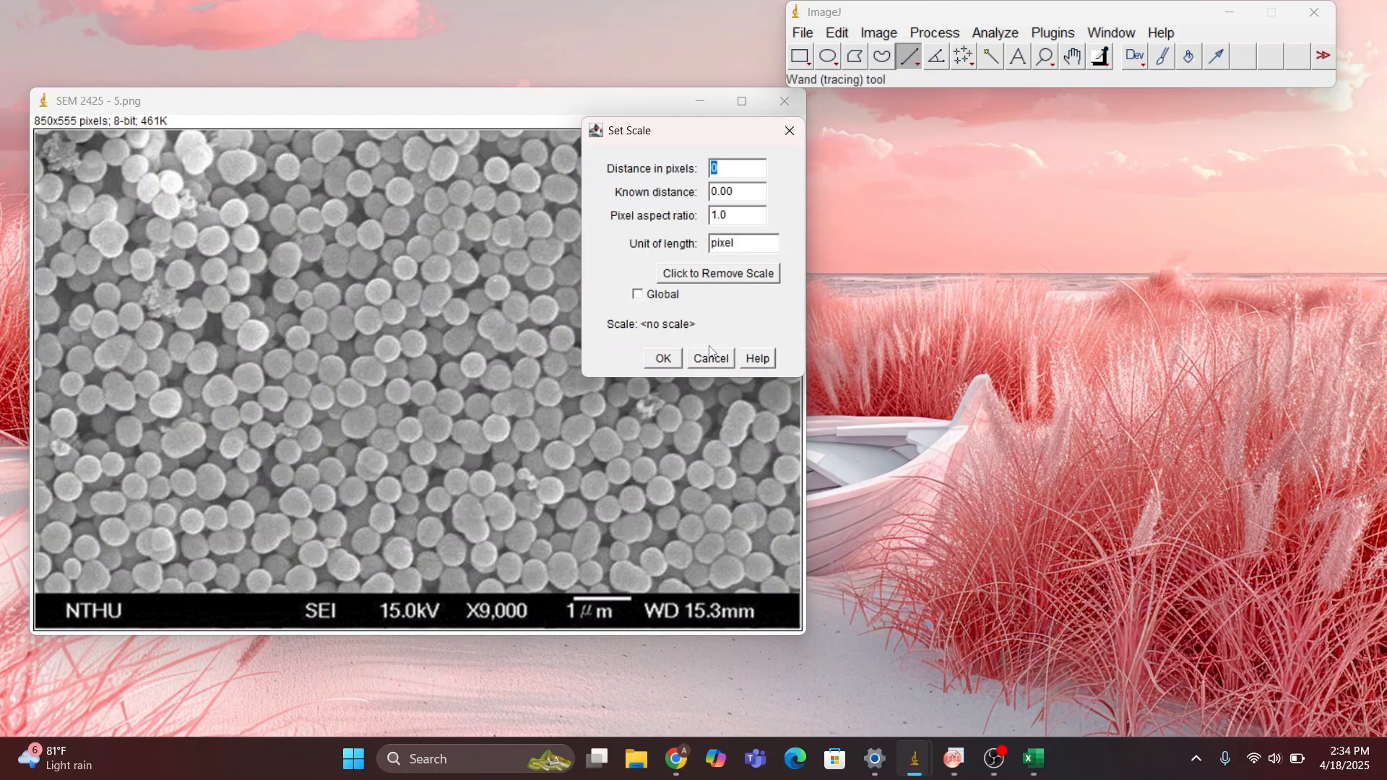
left_click(718, 281)
left_click(663, 359)
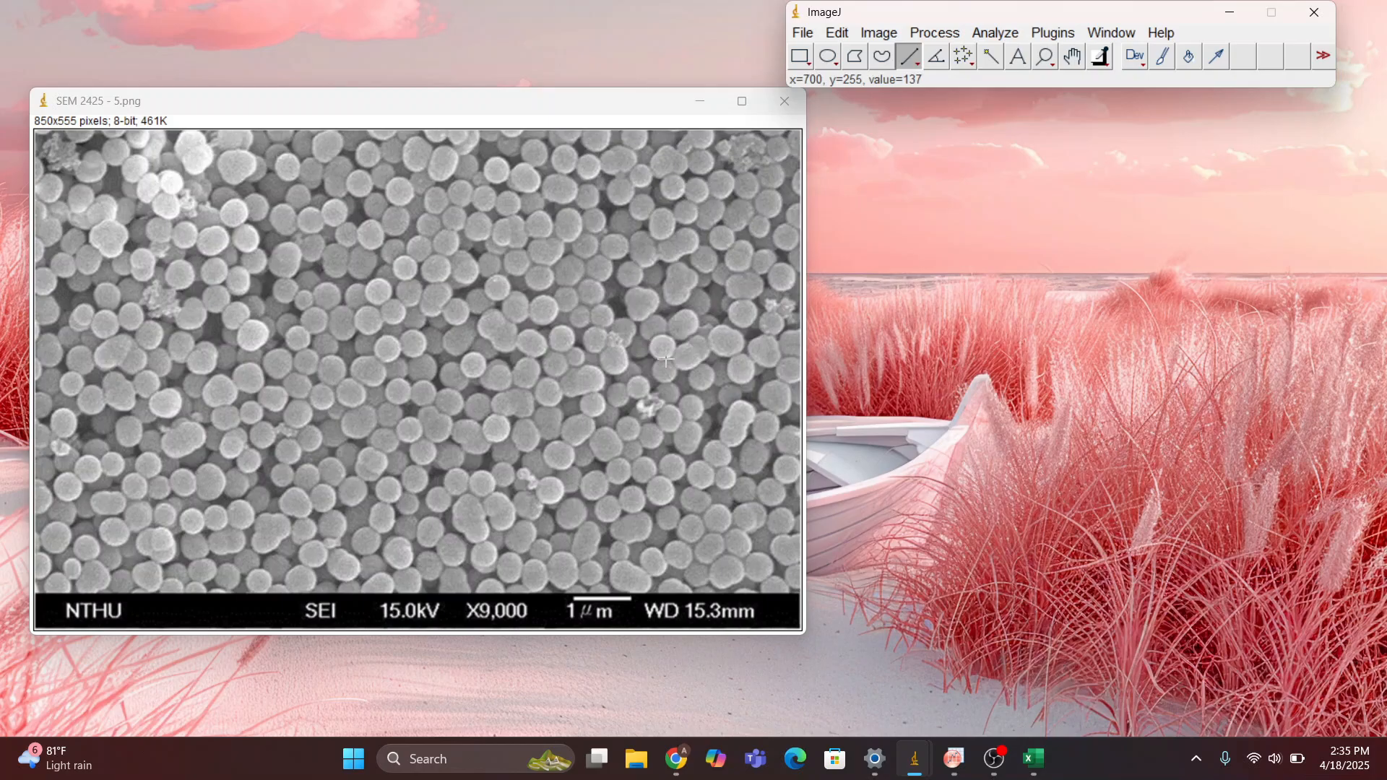
Draw a straight horizontal line about 63 pixels long over the full length of the 1 µm scale bar
scroll(533, 409, "up", 2)
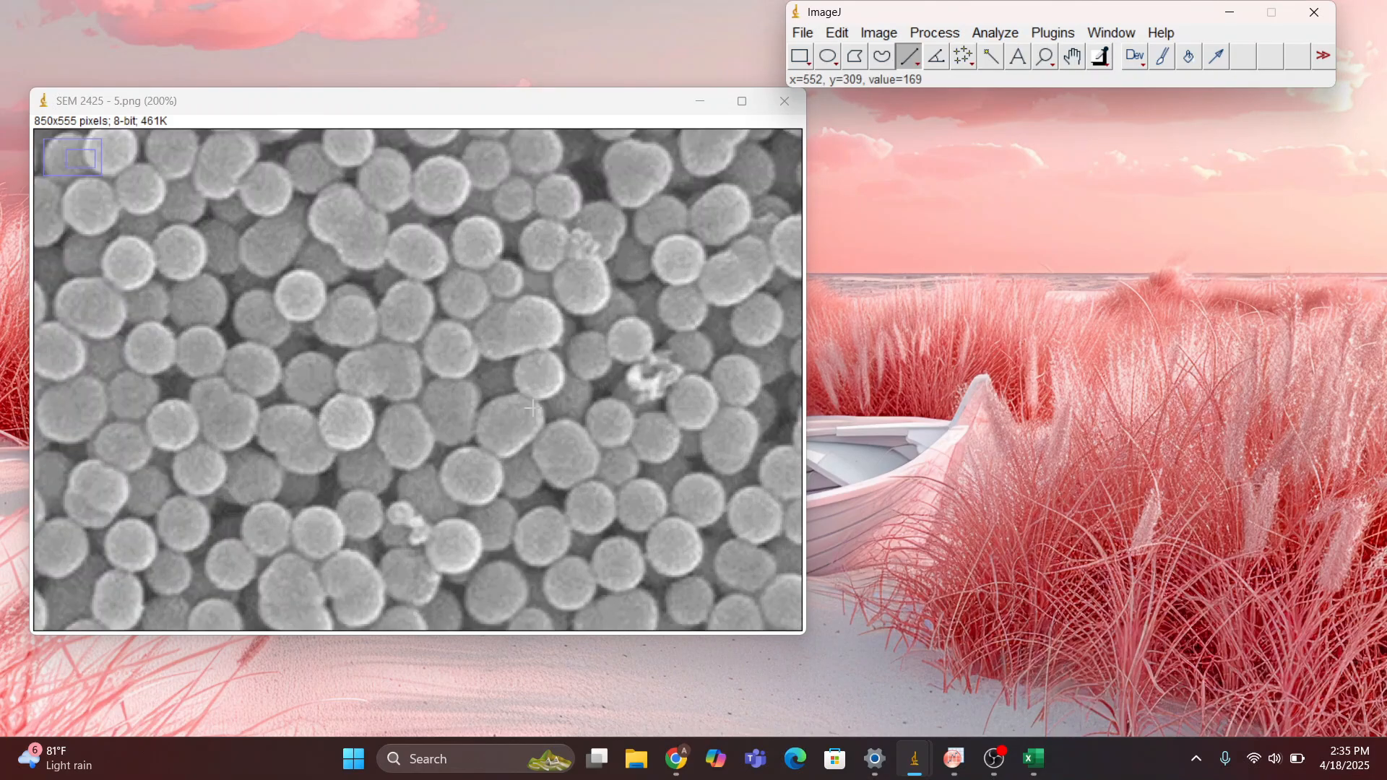
scroll(533, 408, "down", 14)
scroll(533, 408, "down", 4)
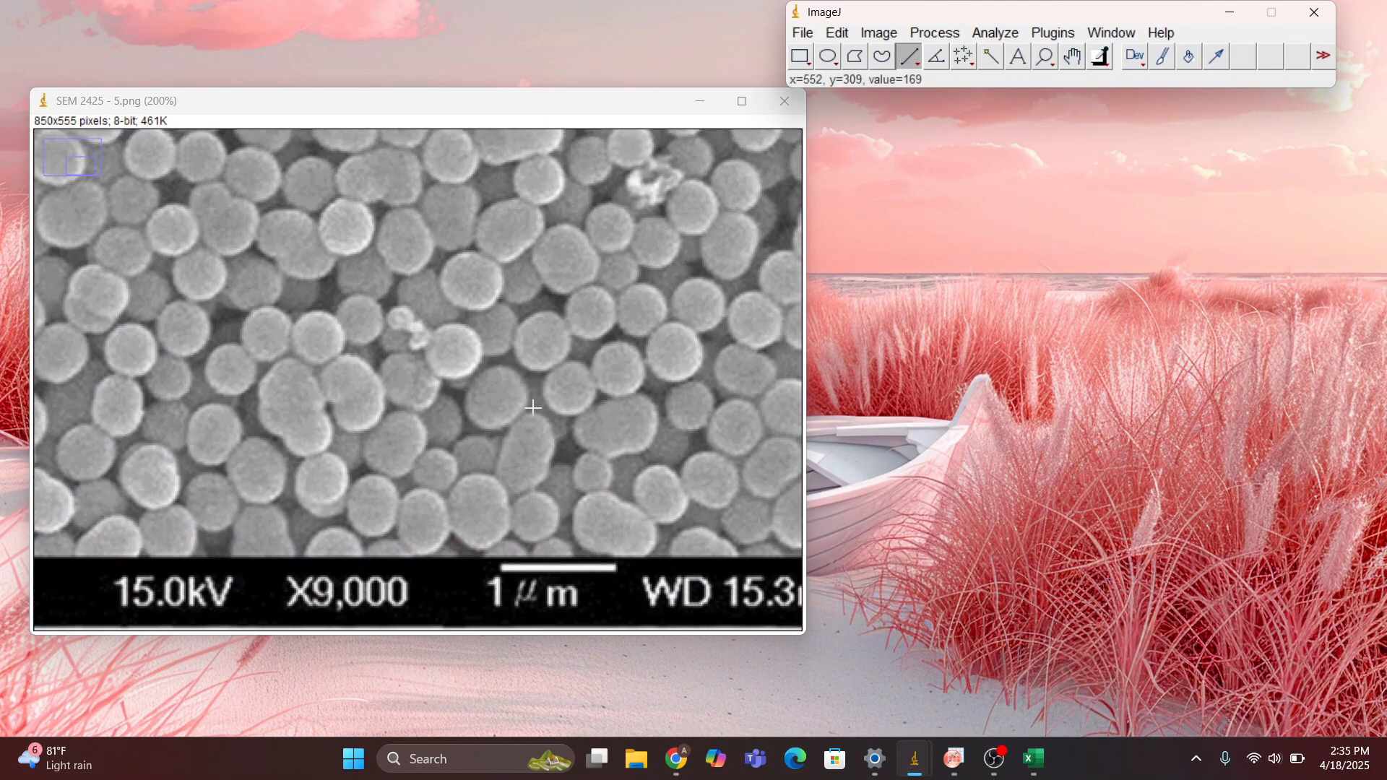
scroll(563, 528, "up", 1)
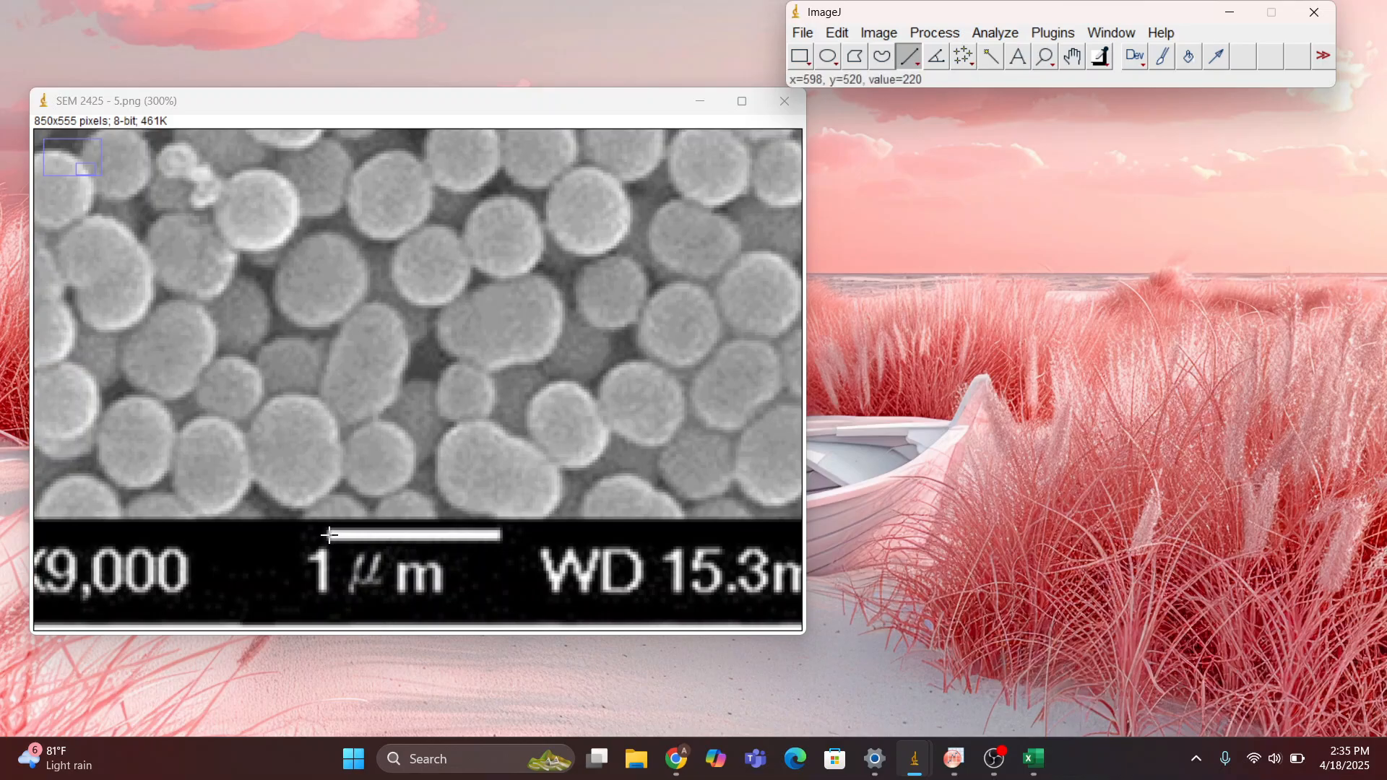
mouse_move(327, 534)
left_mouse_down()
mouse_move(507, 536)
mouse_move(500, 551)
left_mouse_up()
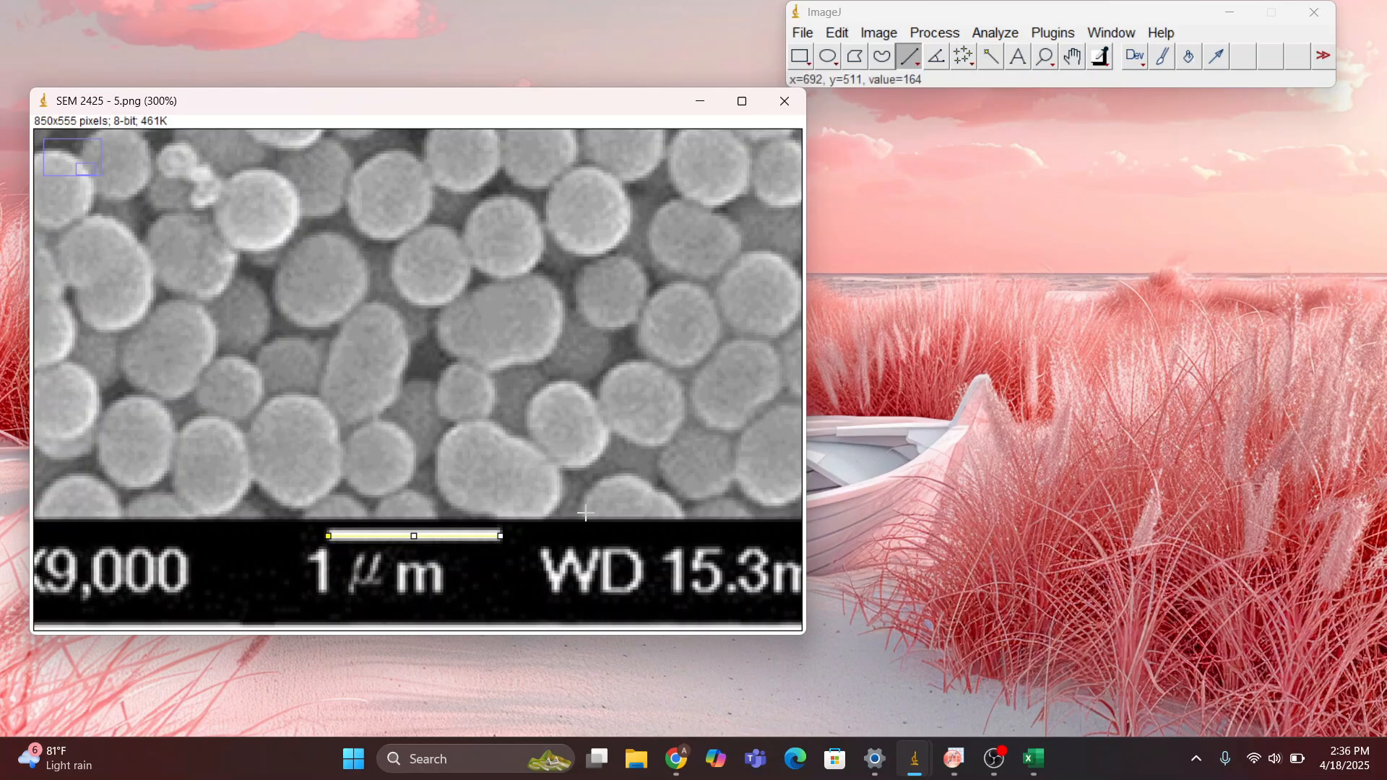
Set the scale from the drawn line with a known distance of 1000 and nm as the unit of length
left_click(1005, 34)
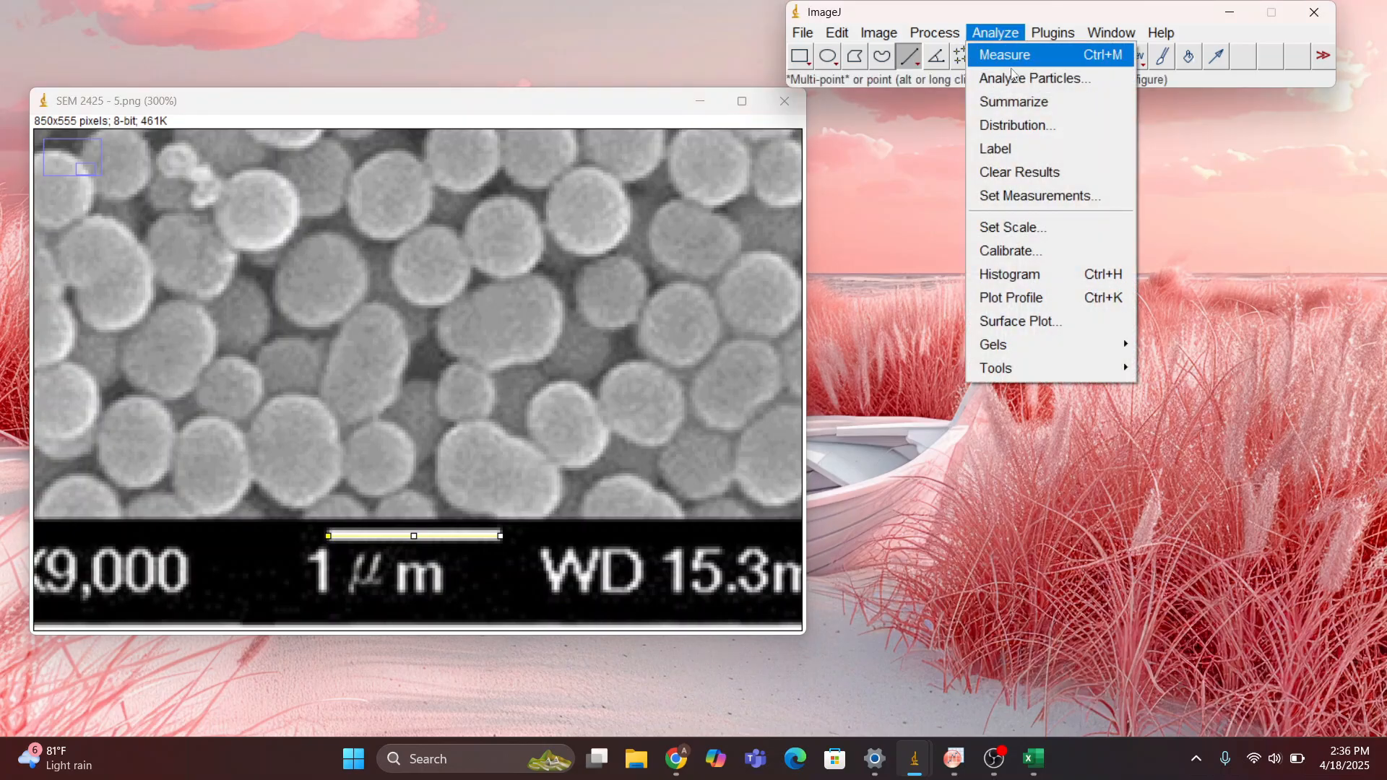
left_click(1028, 229)
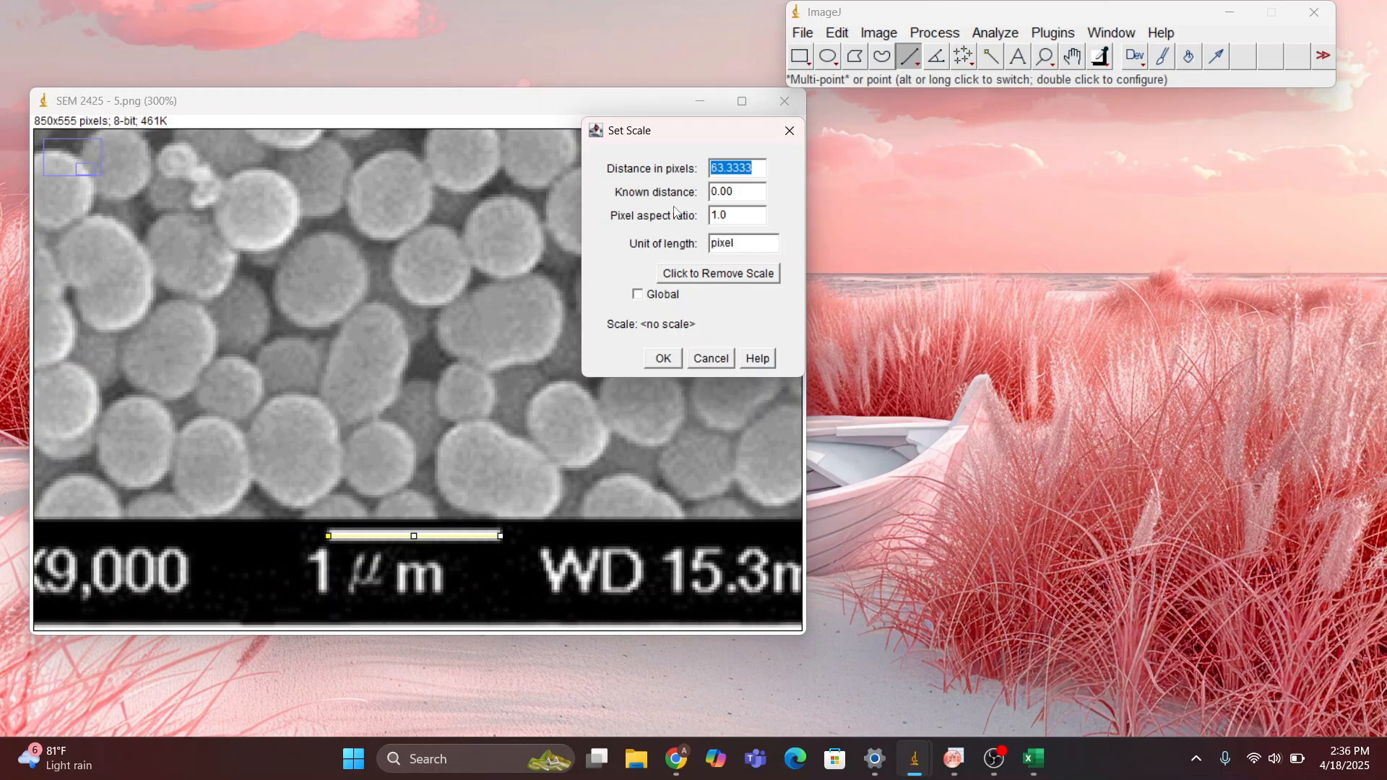
left_click(743, 194)
left_click(741, 192)
key("BackSpace")
key("BackSpace")
key("BackSpace")
key("BackSpace")
type("1000")
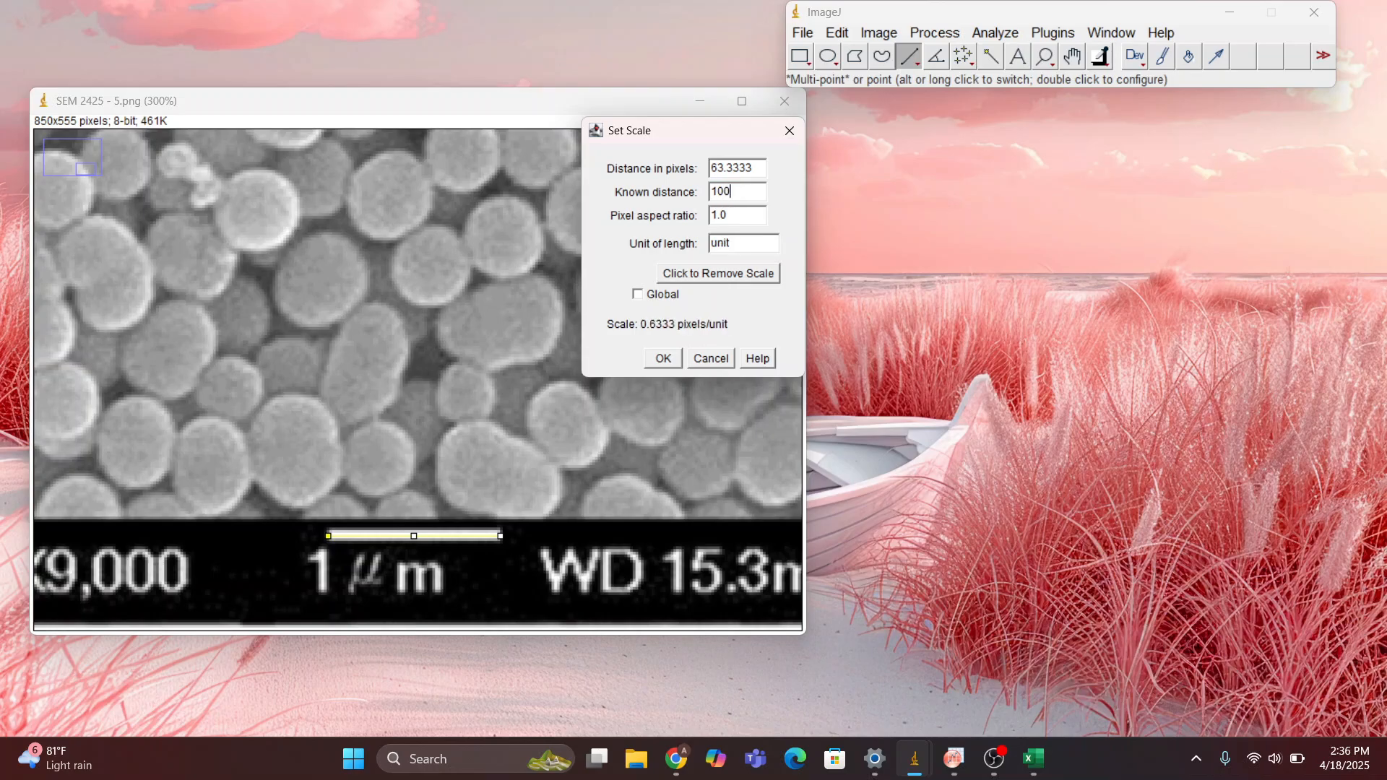
double_click(734, 241)
key("BackSpace")
type("nm")
left_click(663, 358)
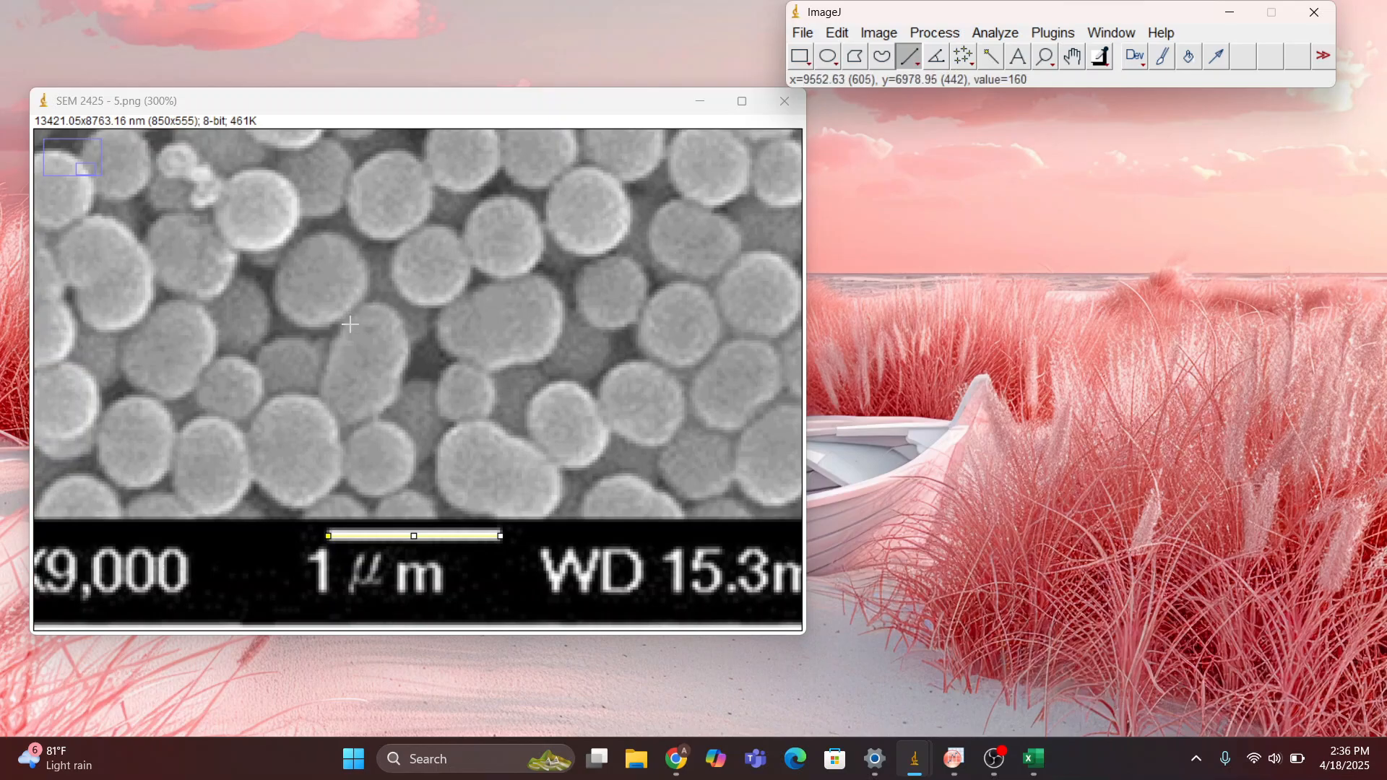
Draw a horizontal line about 426 nm long across the diameter of one bright particle in the upper part of the image
key("minus")
key("minus")
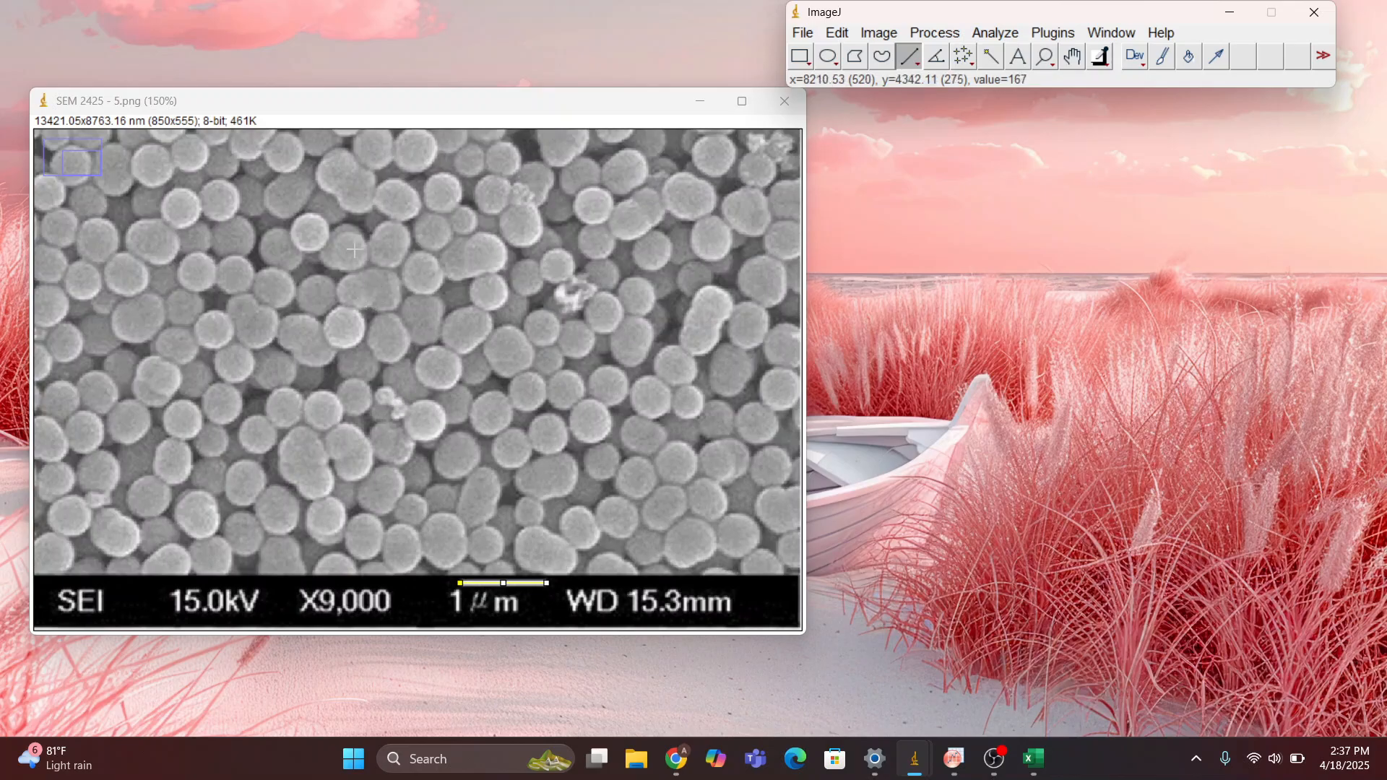
scroll(351, 244, "up", 2)
scroll(351, 244, "up", 1)
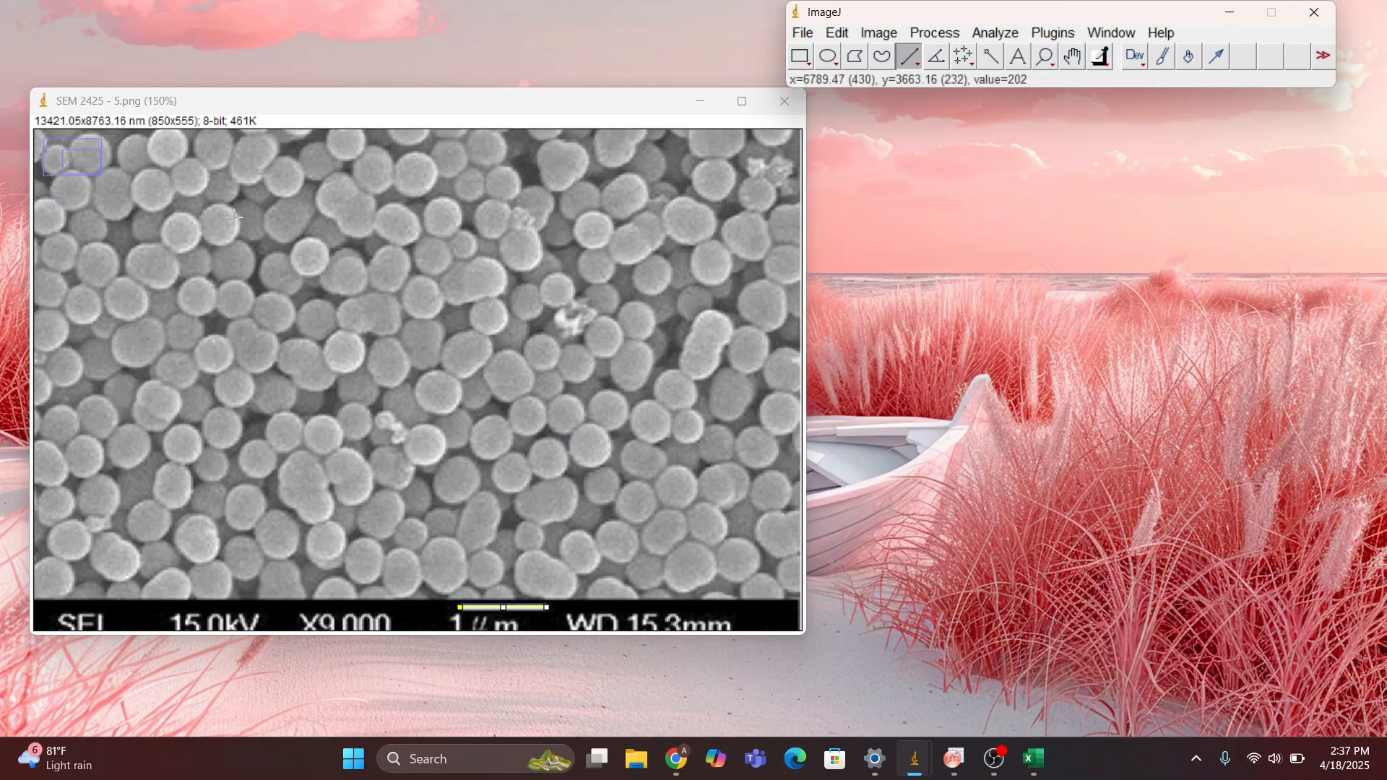
scroll(226, 261, "up", 1)
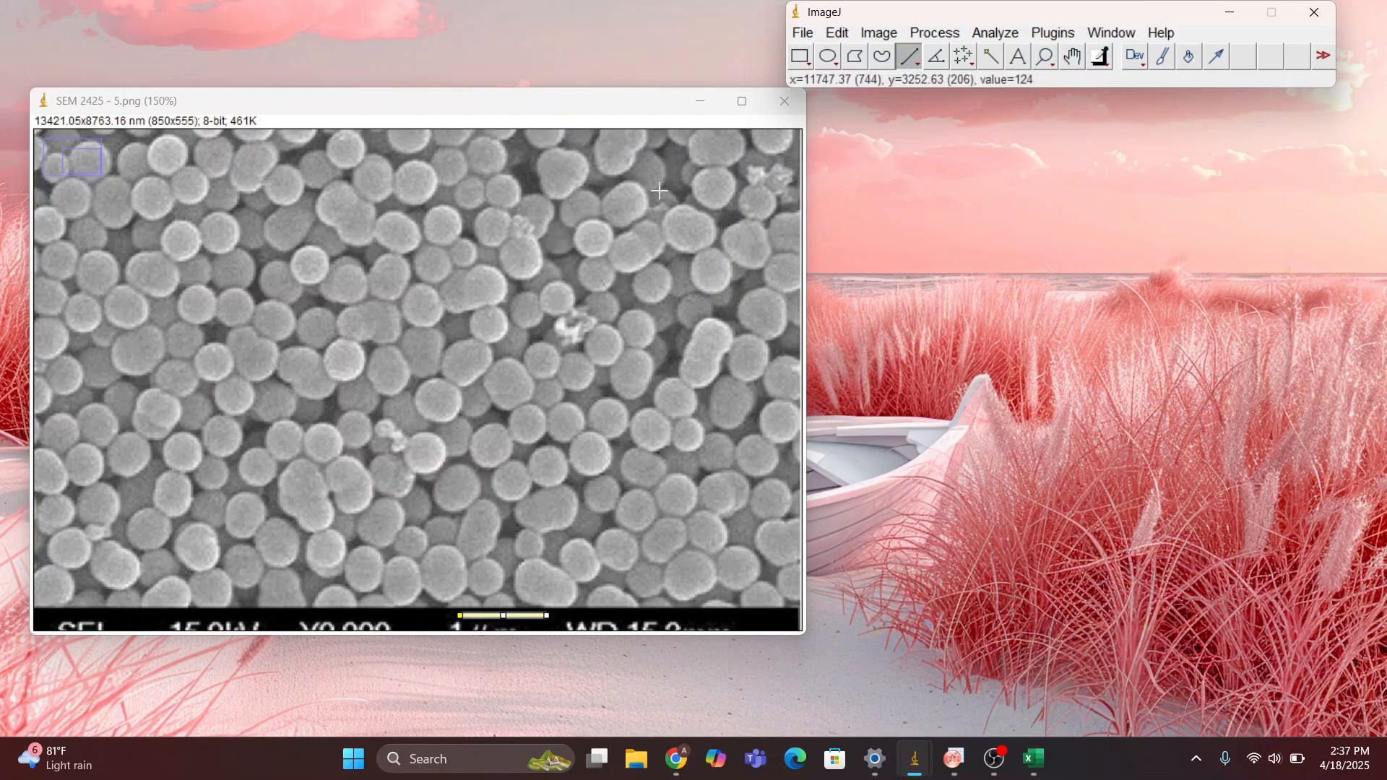
scroll(388, 287, "up", 1)
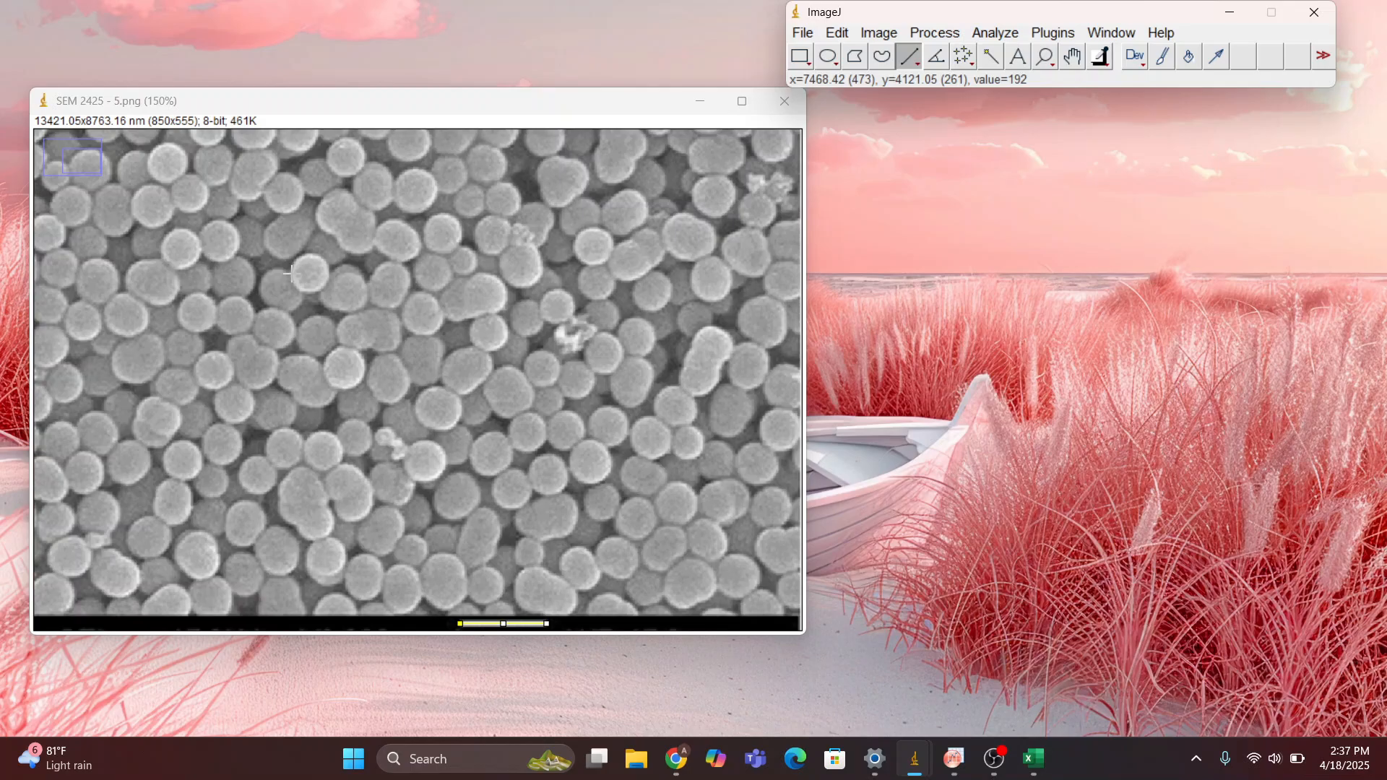
left_click_drag(290, 273, 329, 283)
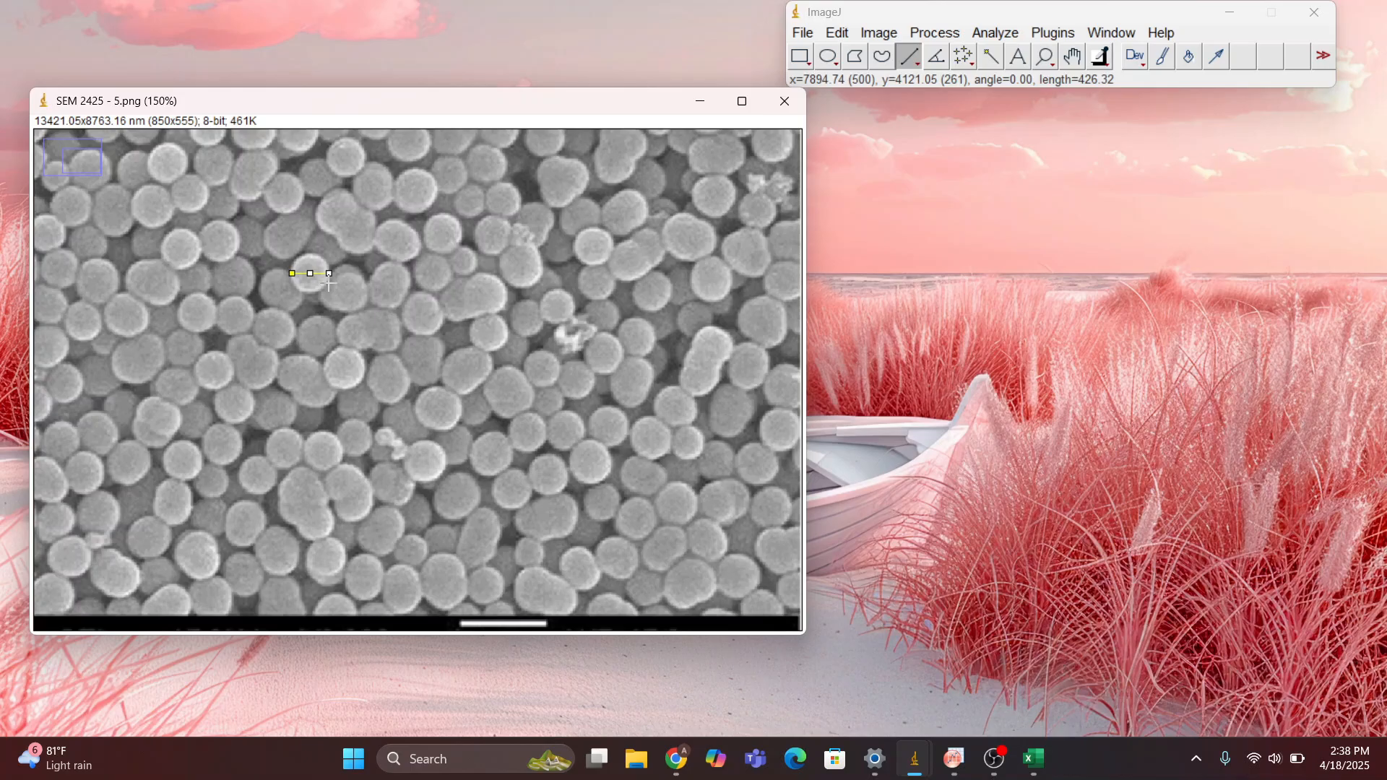
left_click_drag(329, 283, 329, 284)
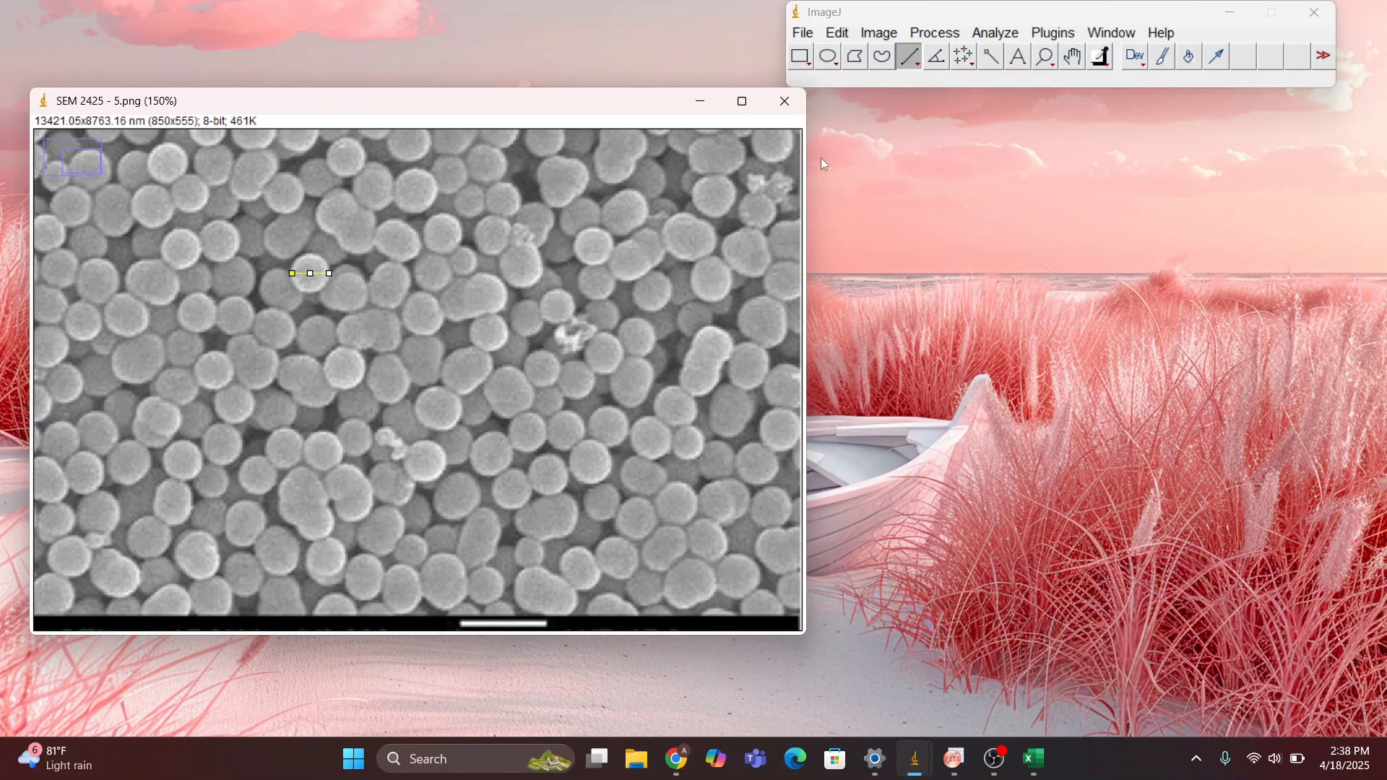
Measure the line across the particle into the results table and move the table away from the image
left_click(1003, 33)
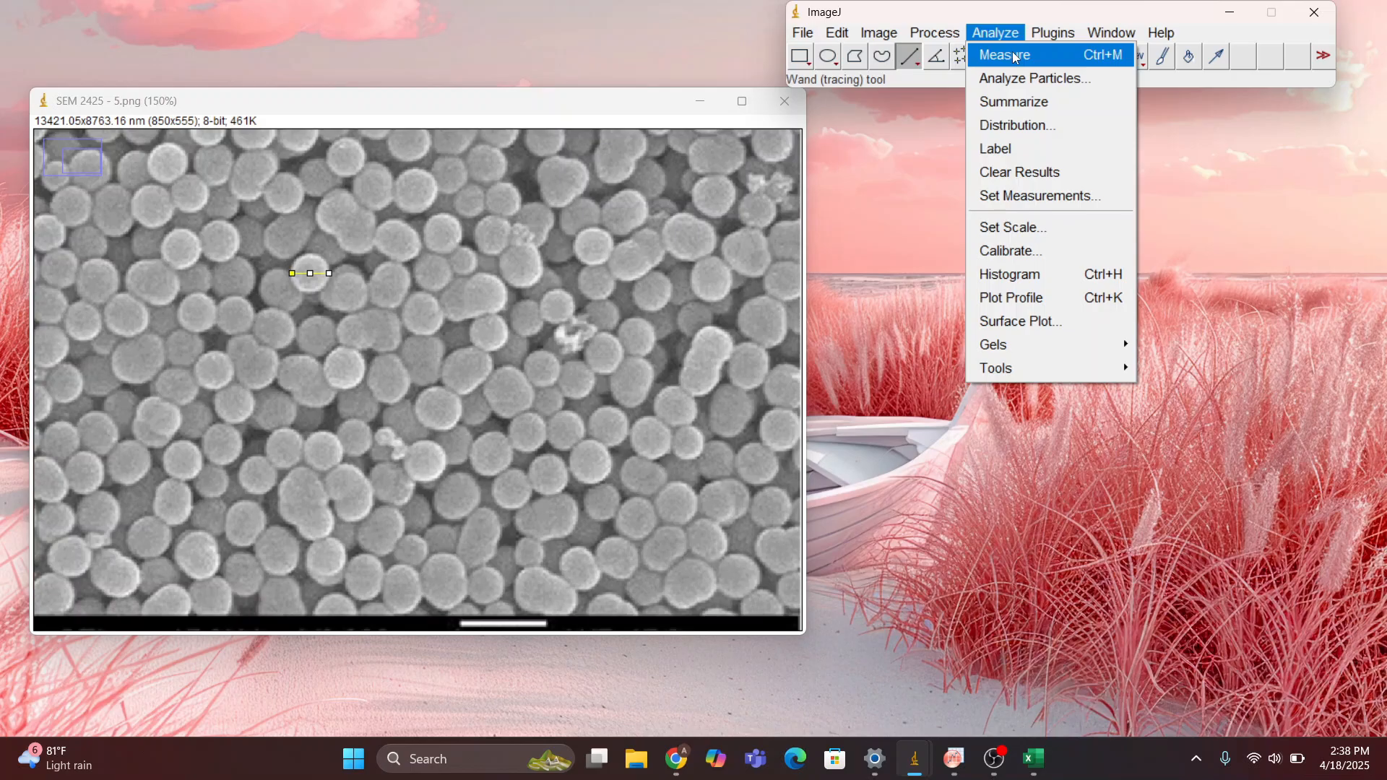
left_click(1015, 57)
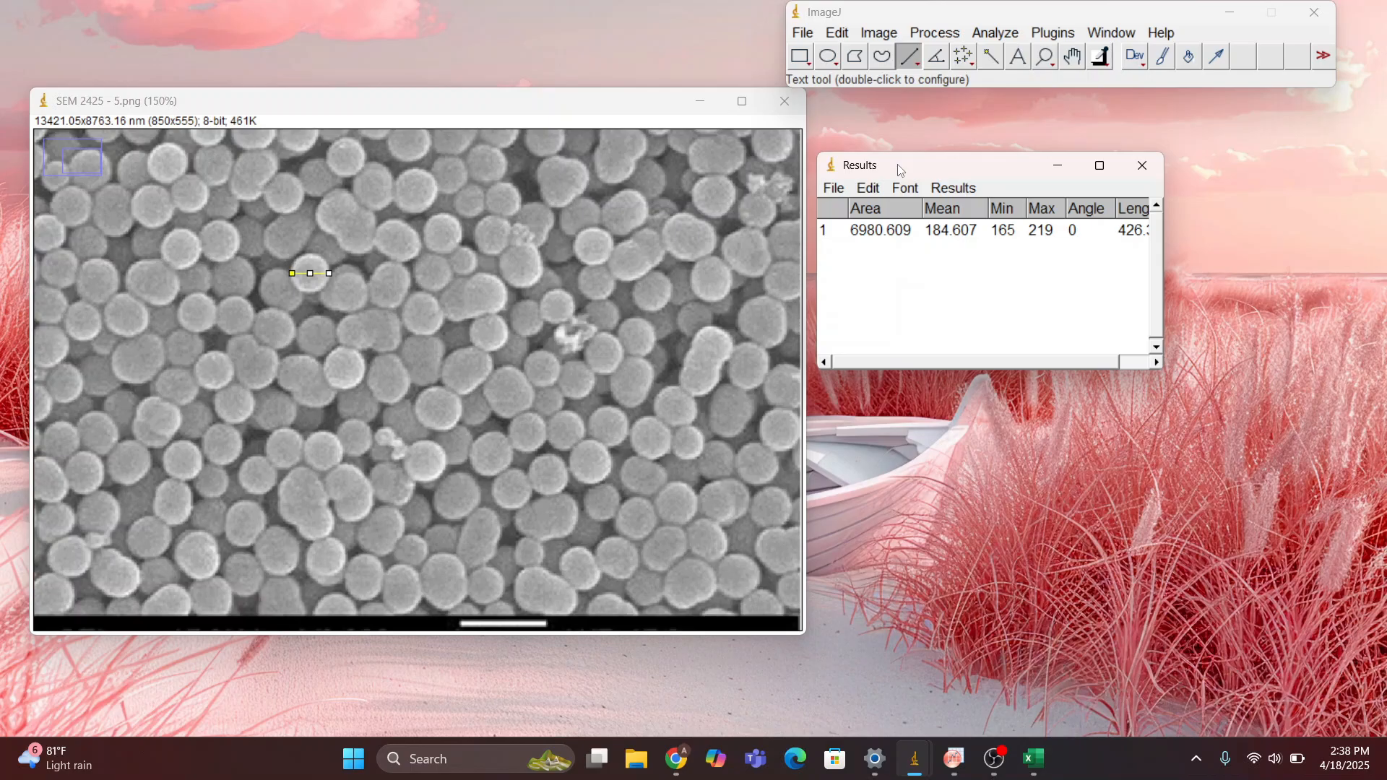
left_click_drag(899, 169, 945, 160)
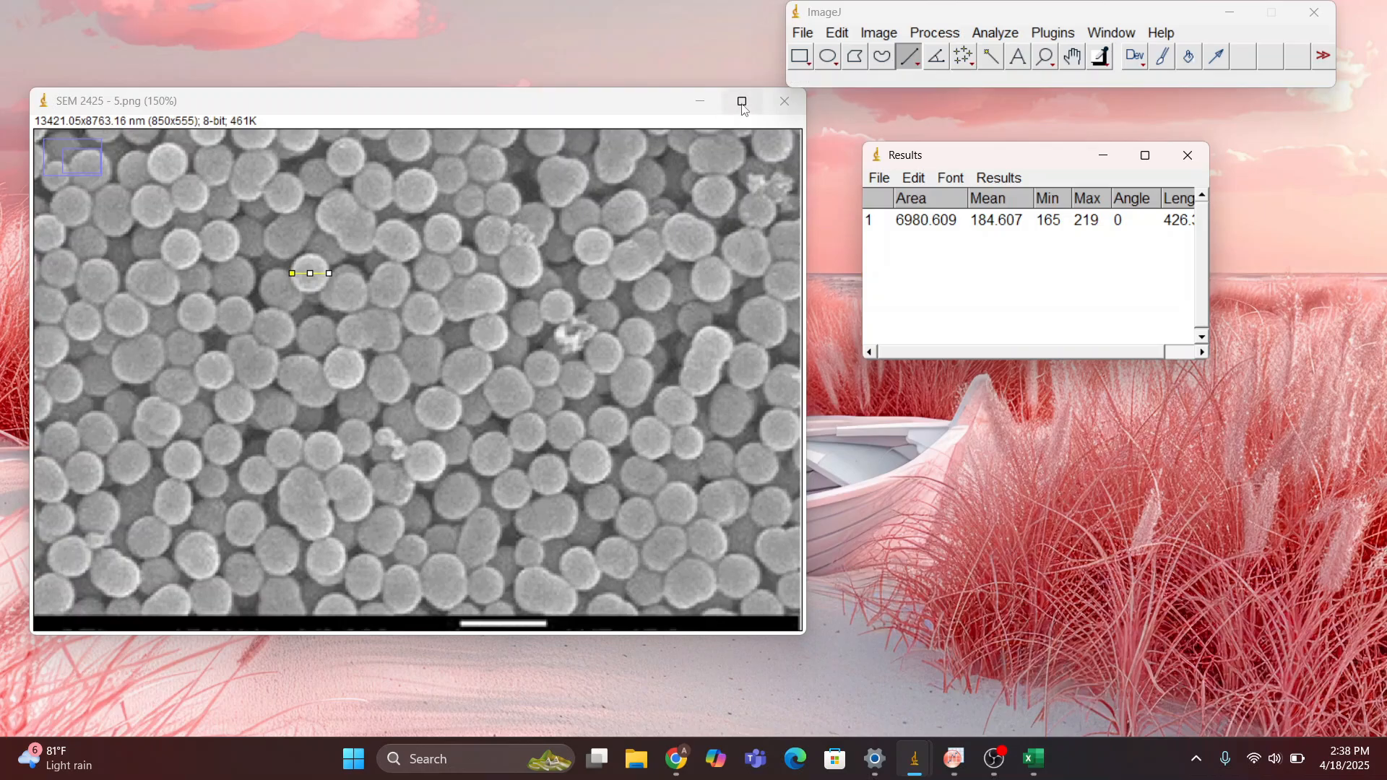
Fill the measured line to mark the particle permanently on the image, then deselect the line
left_click(841, 34)
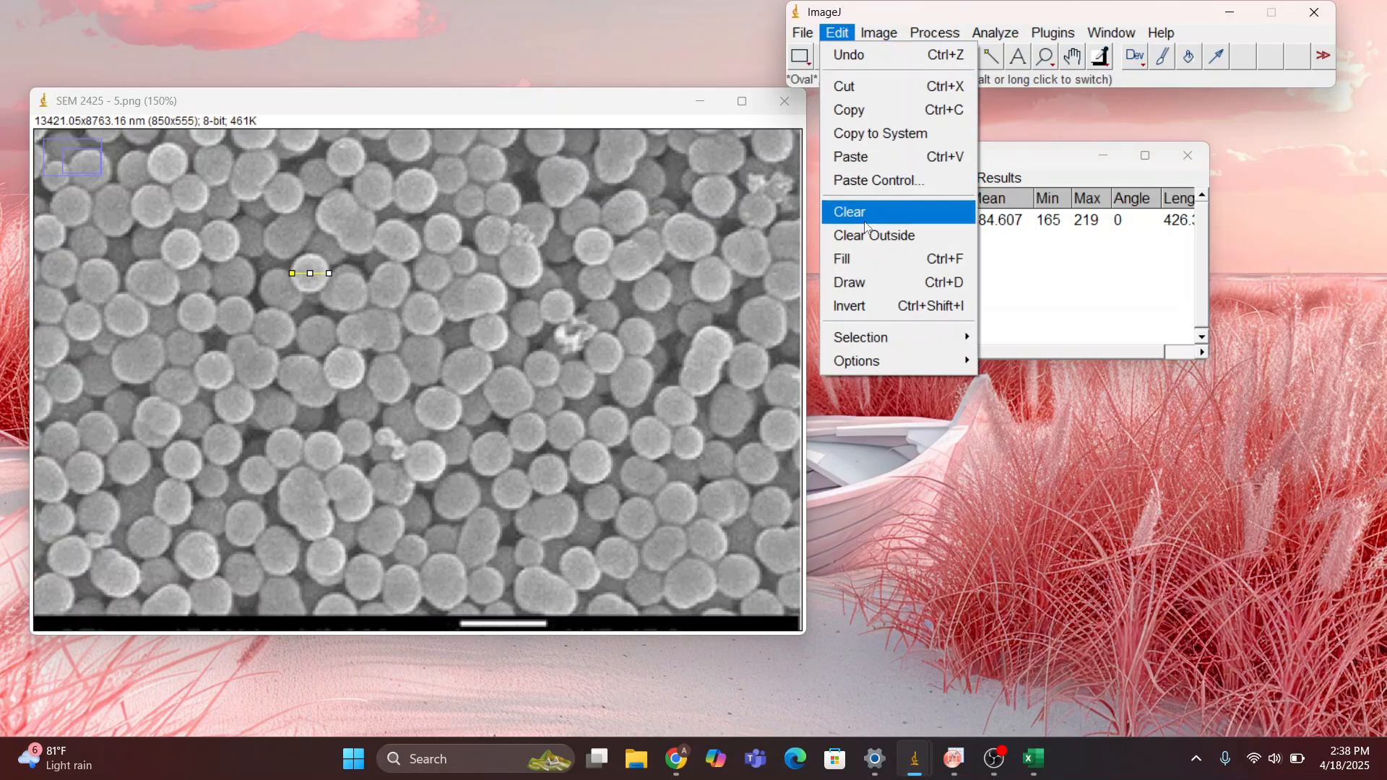
left_click(867, 265)
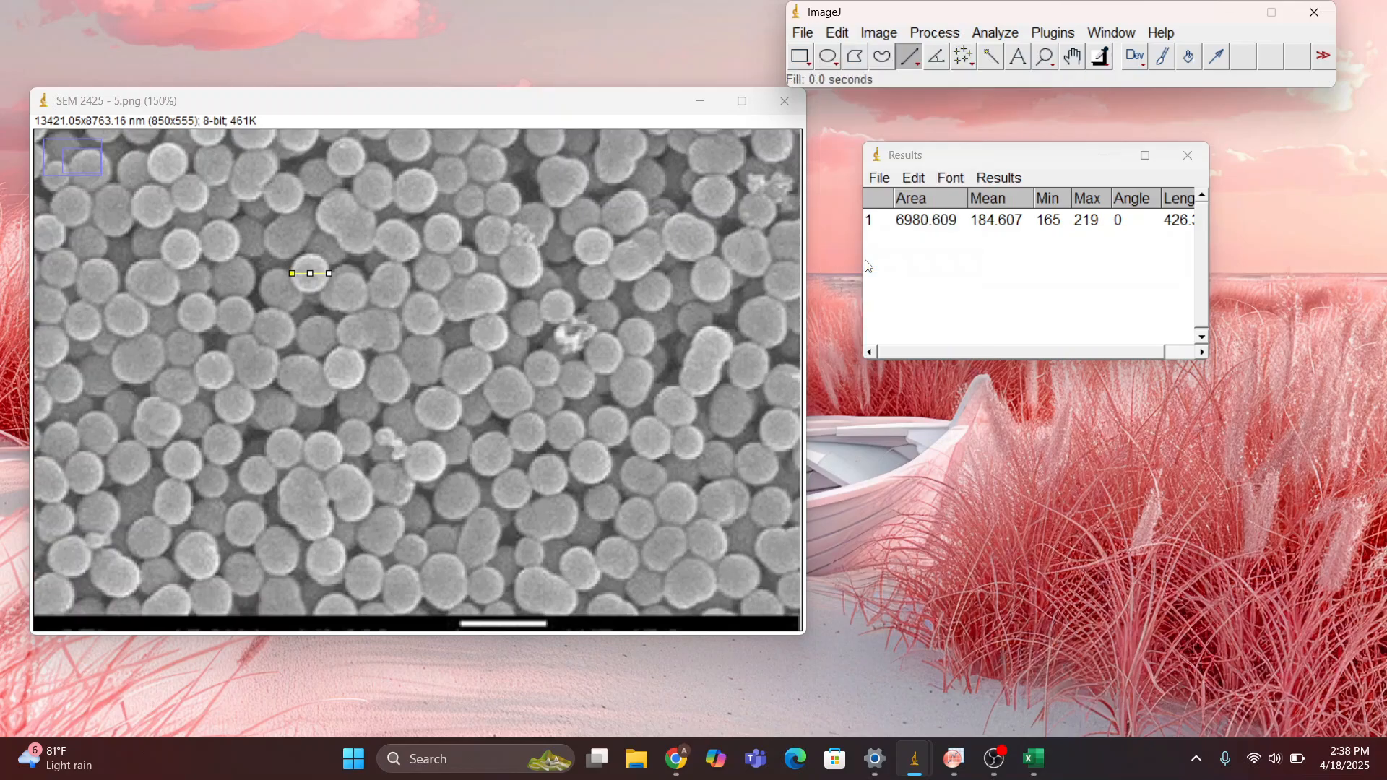
left_click(346, 269)
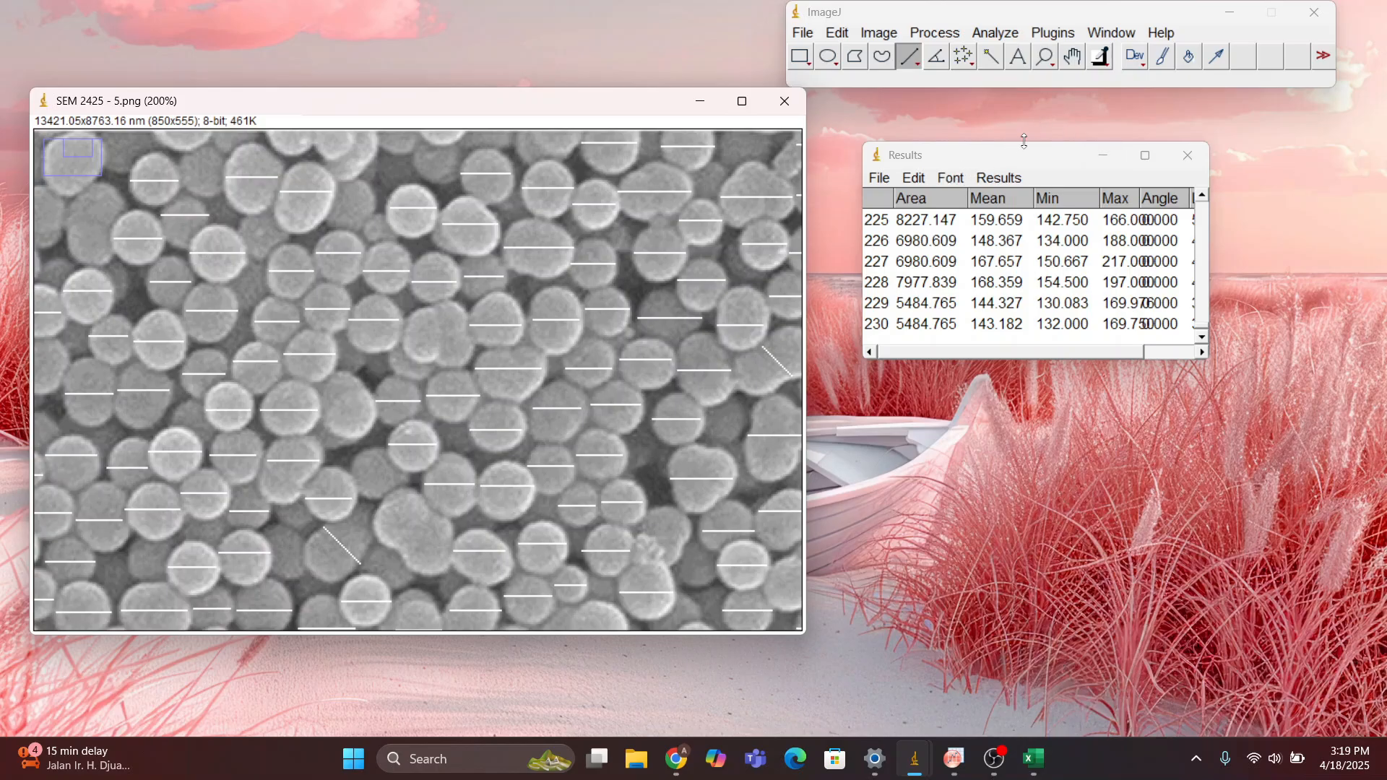
Maximize the results table and widen its columns so the Max, Angle and Length values no longer overlap
left_click(1147, 159)
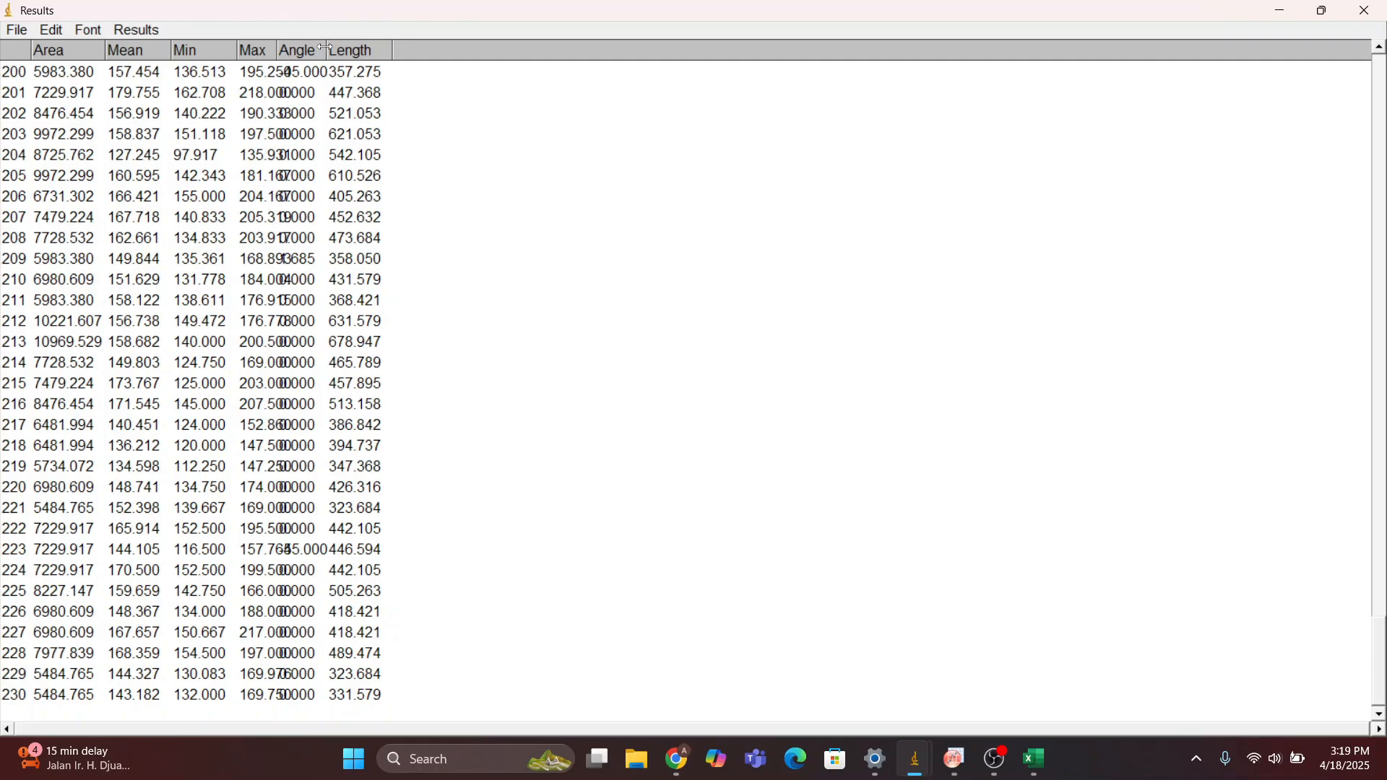
mouse_move(327, 48)
left_mouse_down()
mouse_move(352, 47)
mouse_move(304, 57)
left_mouse_up()
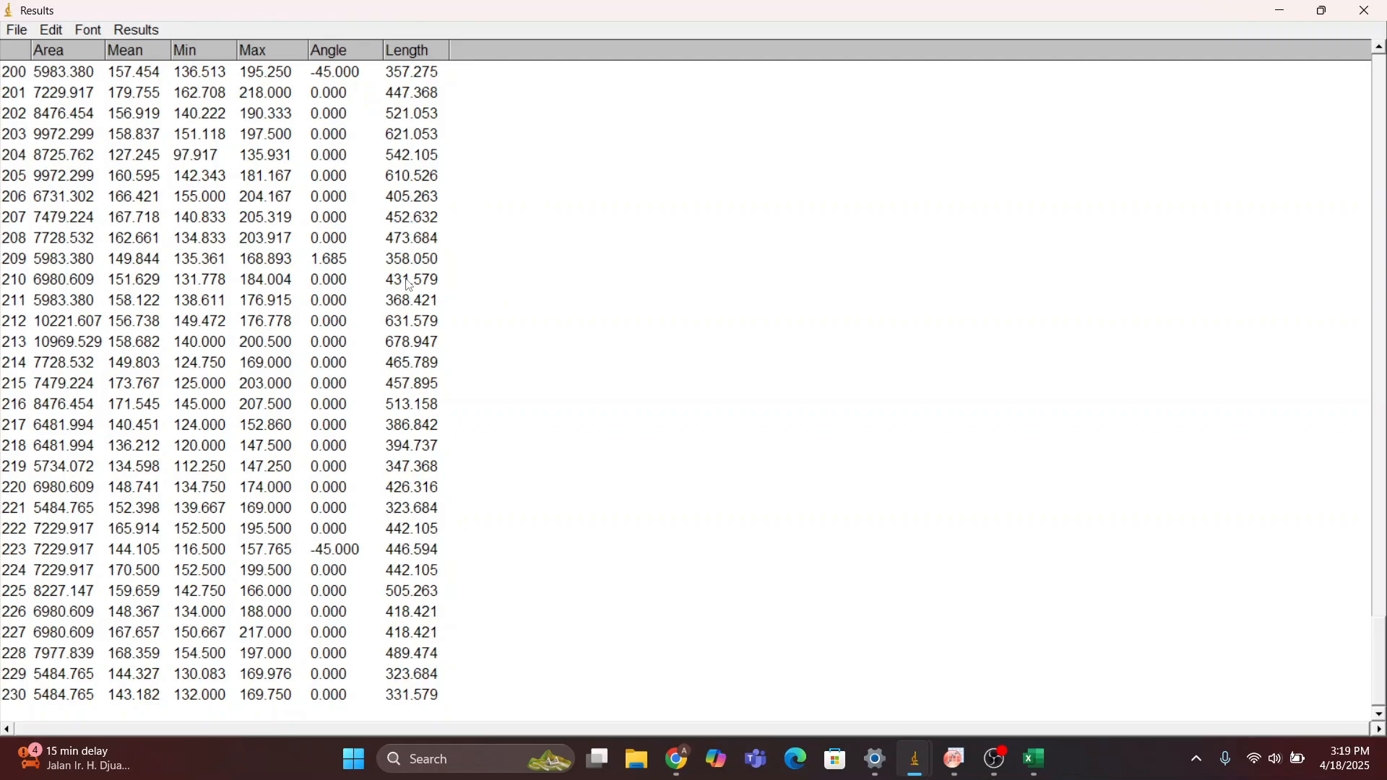
Save the results table in the .imagej folder under the file name Results_Data SEM_excel
left_click(22, 33)
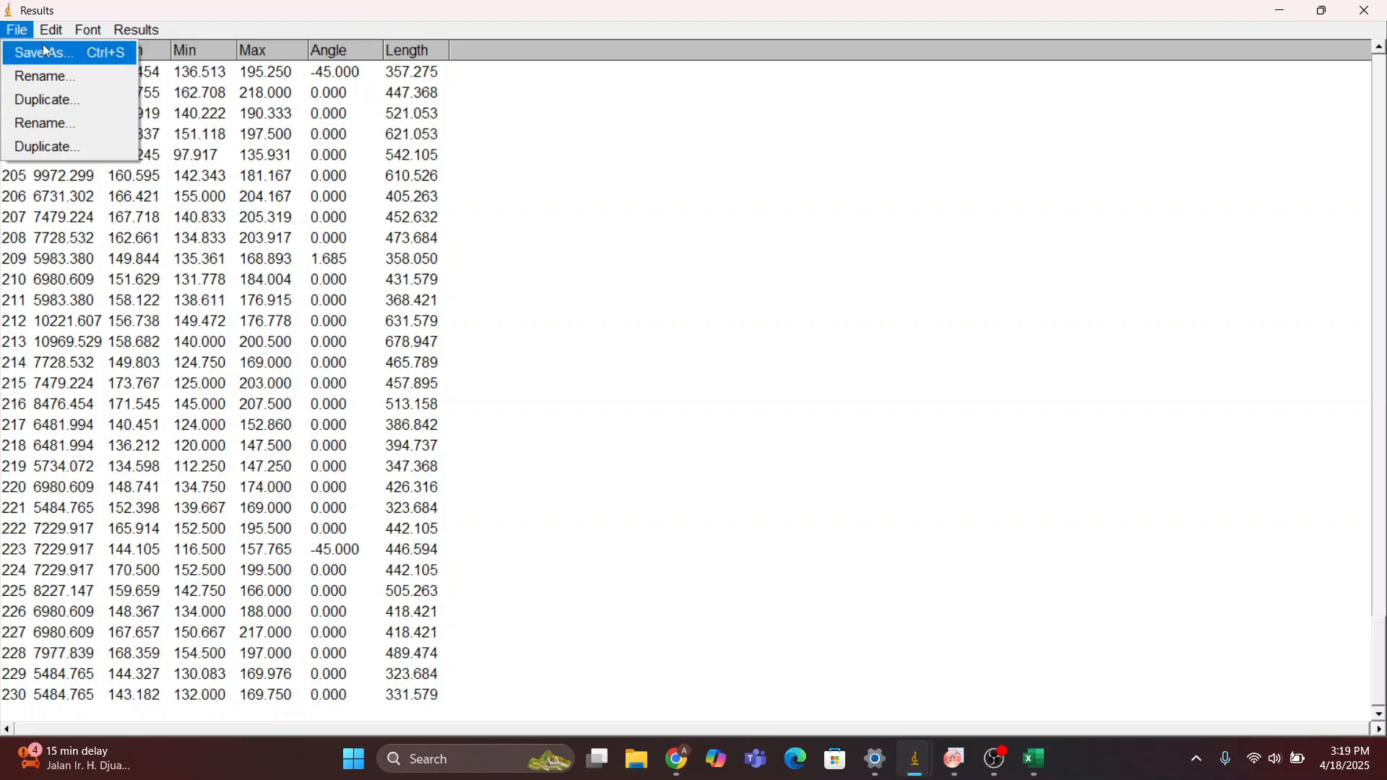
left_click(44, 47)
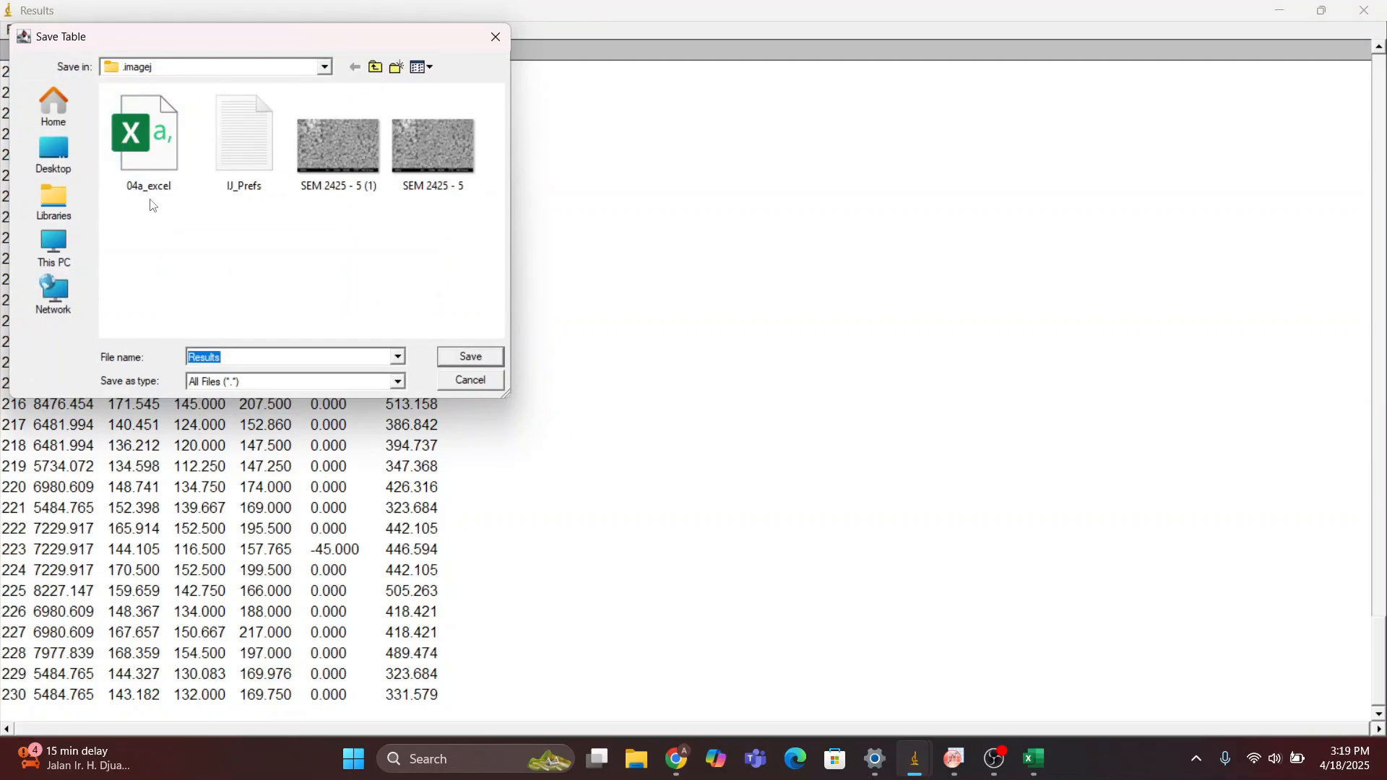
left_click(265, 364)
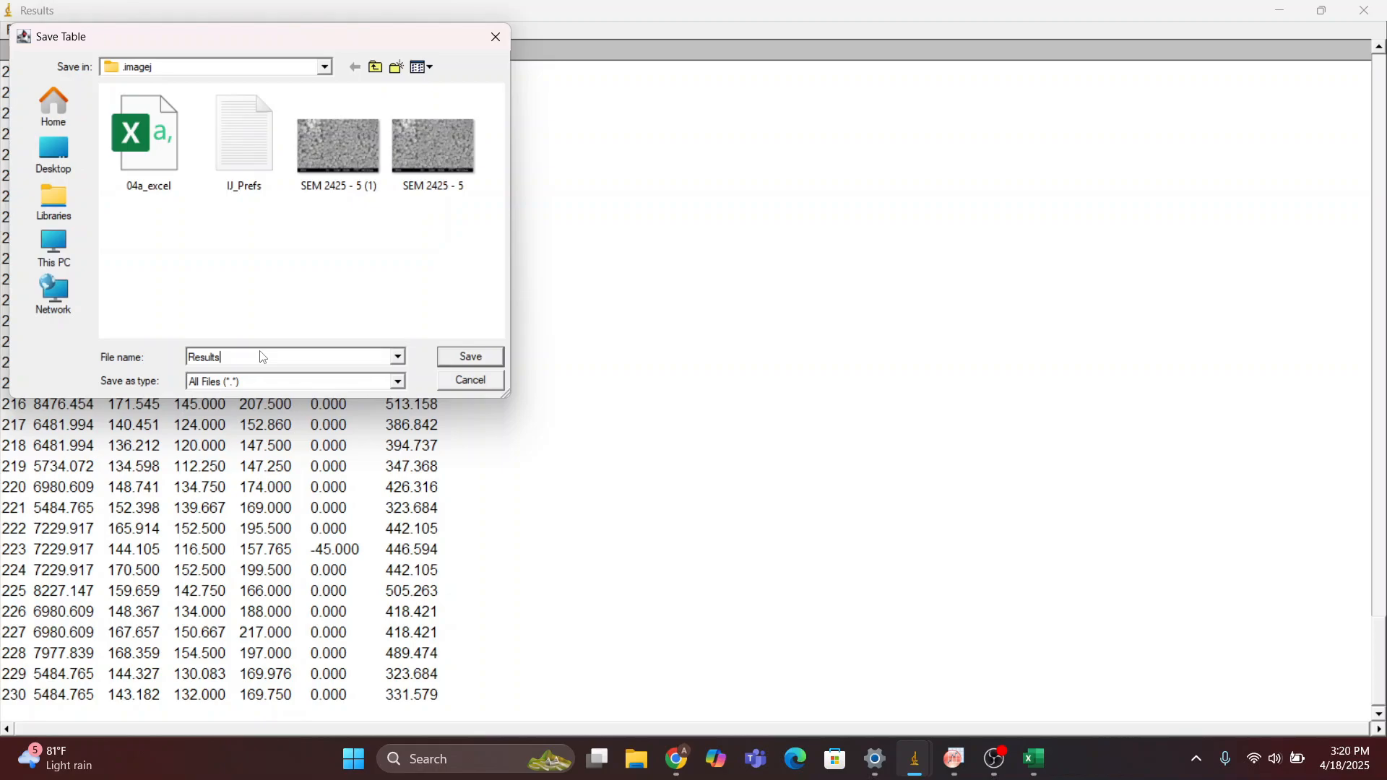
type("_Data SEM_excel")
left_click(471, 357)
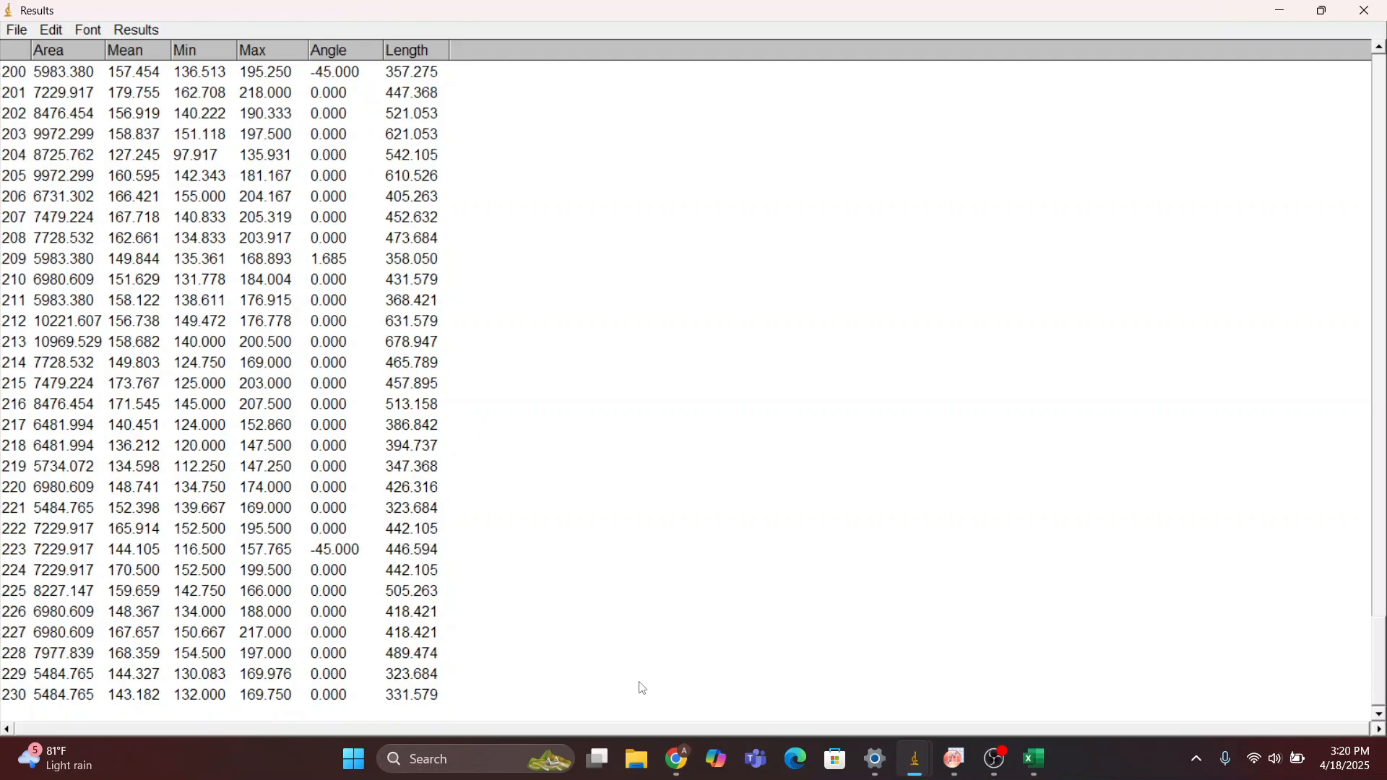
left_click(1033, 766)
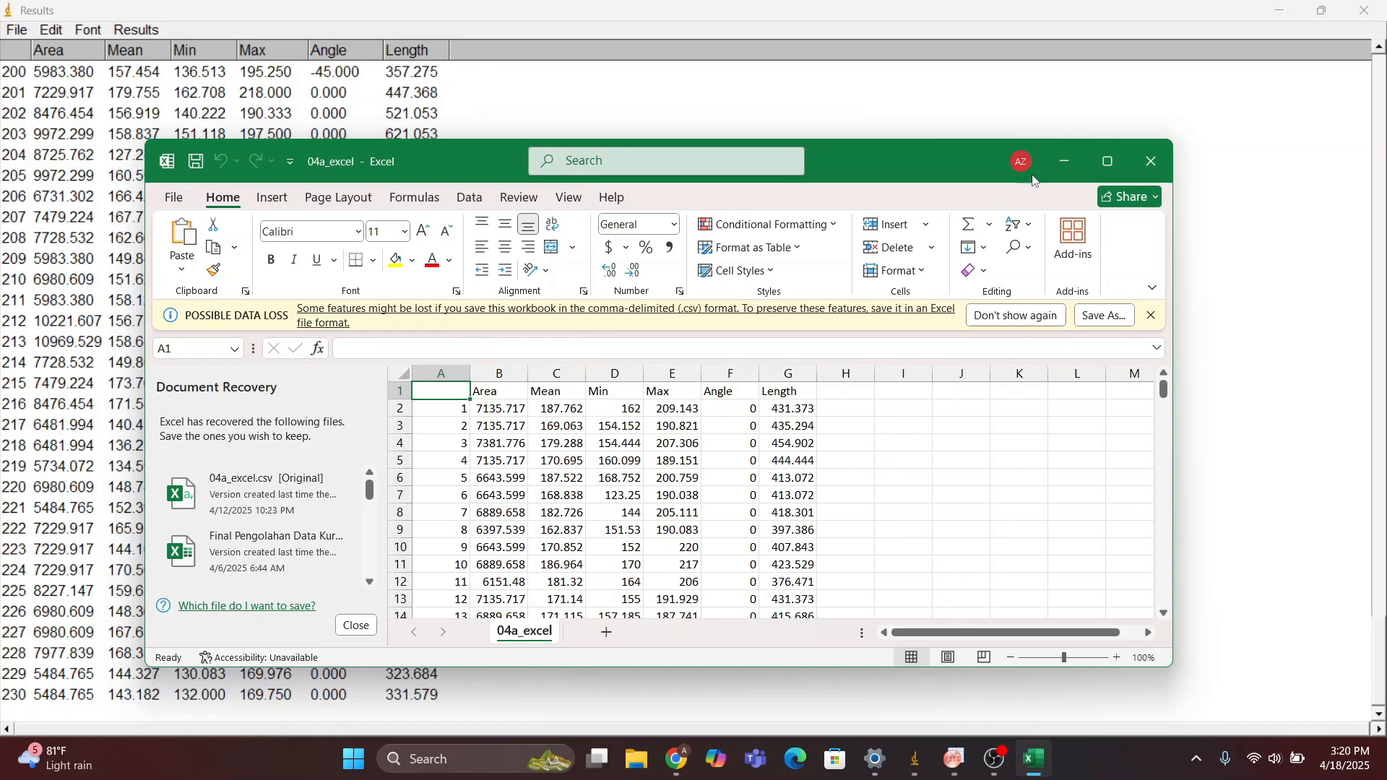
left_click(1099, 165)
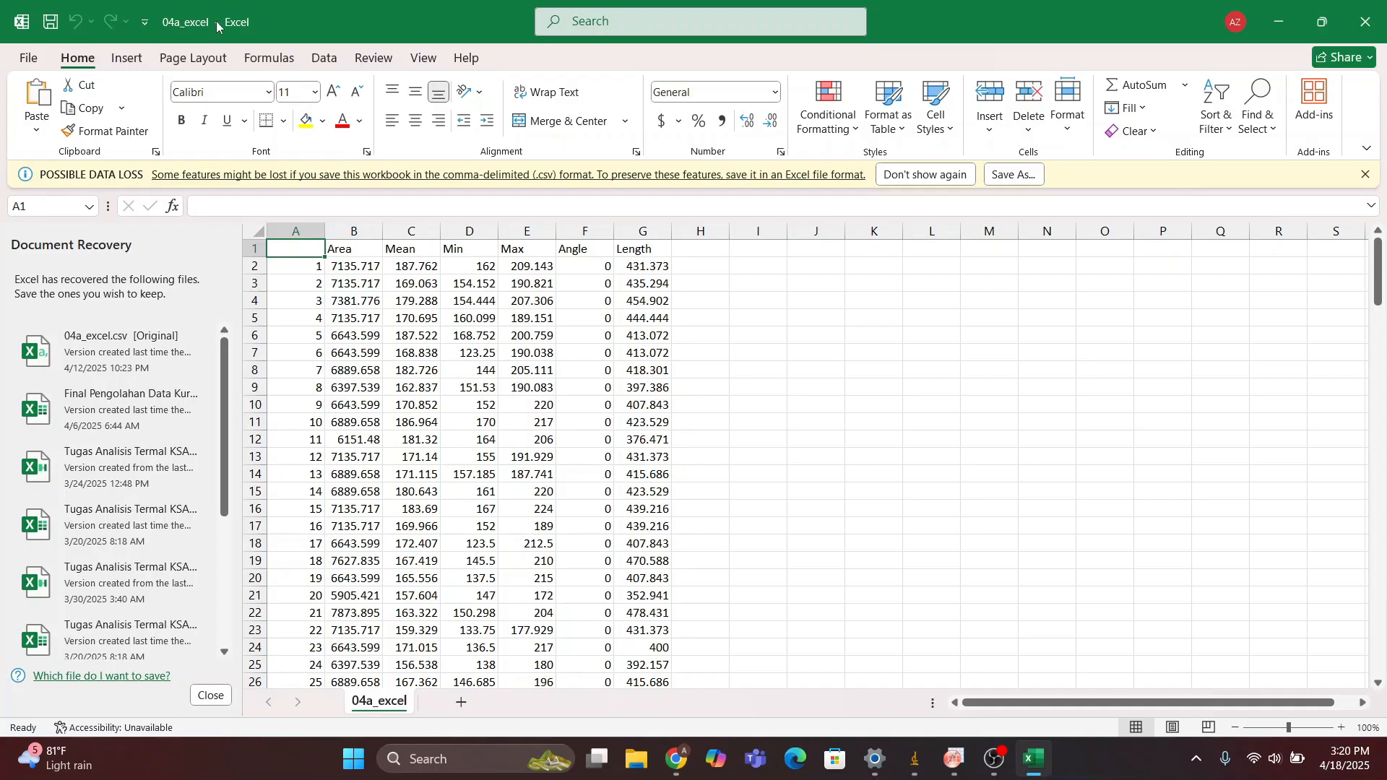
left_click(27, 25)
left_click(23, 26)
left_click(22, 26)
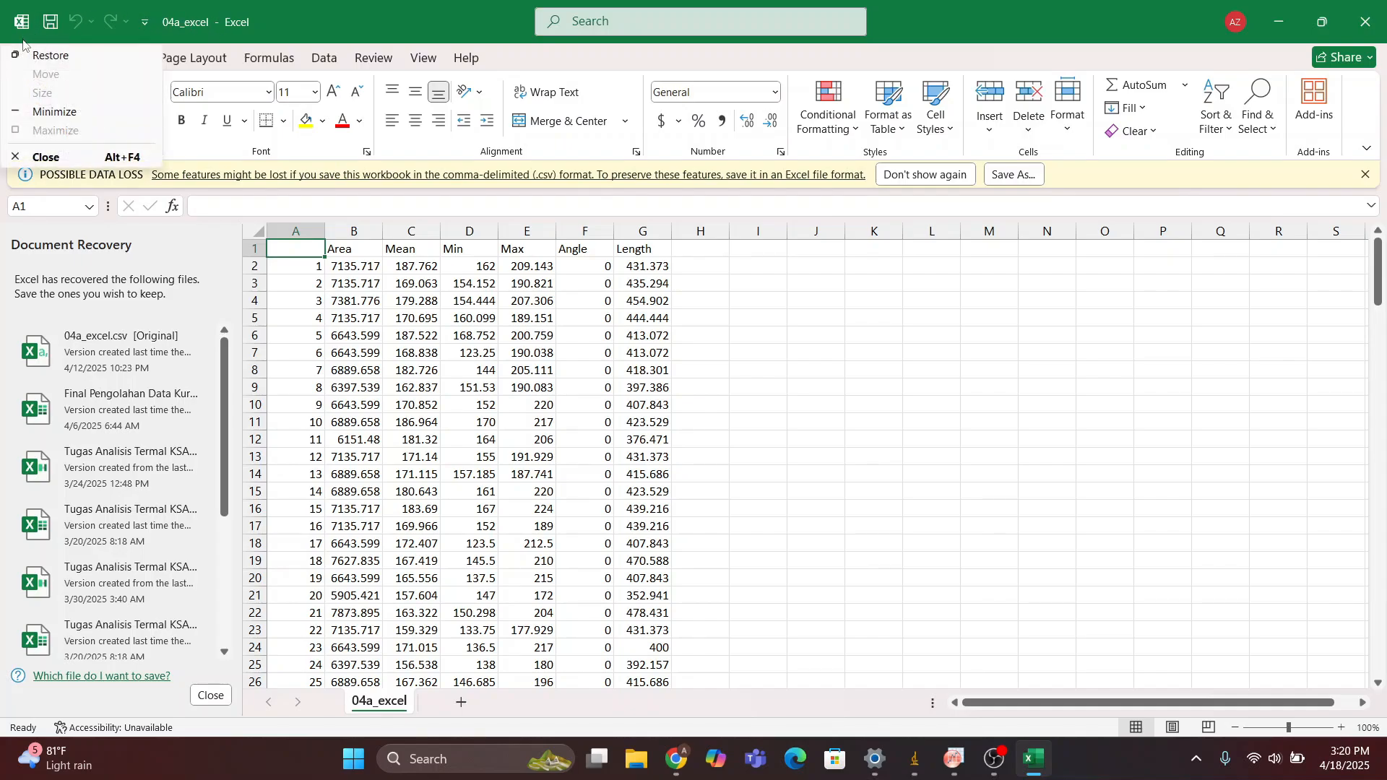
left_click(28, 13)
left_click(29, 14)
left_click(47, 207)
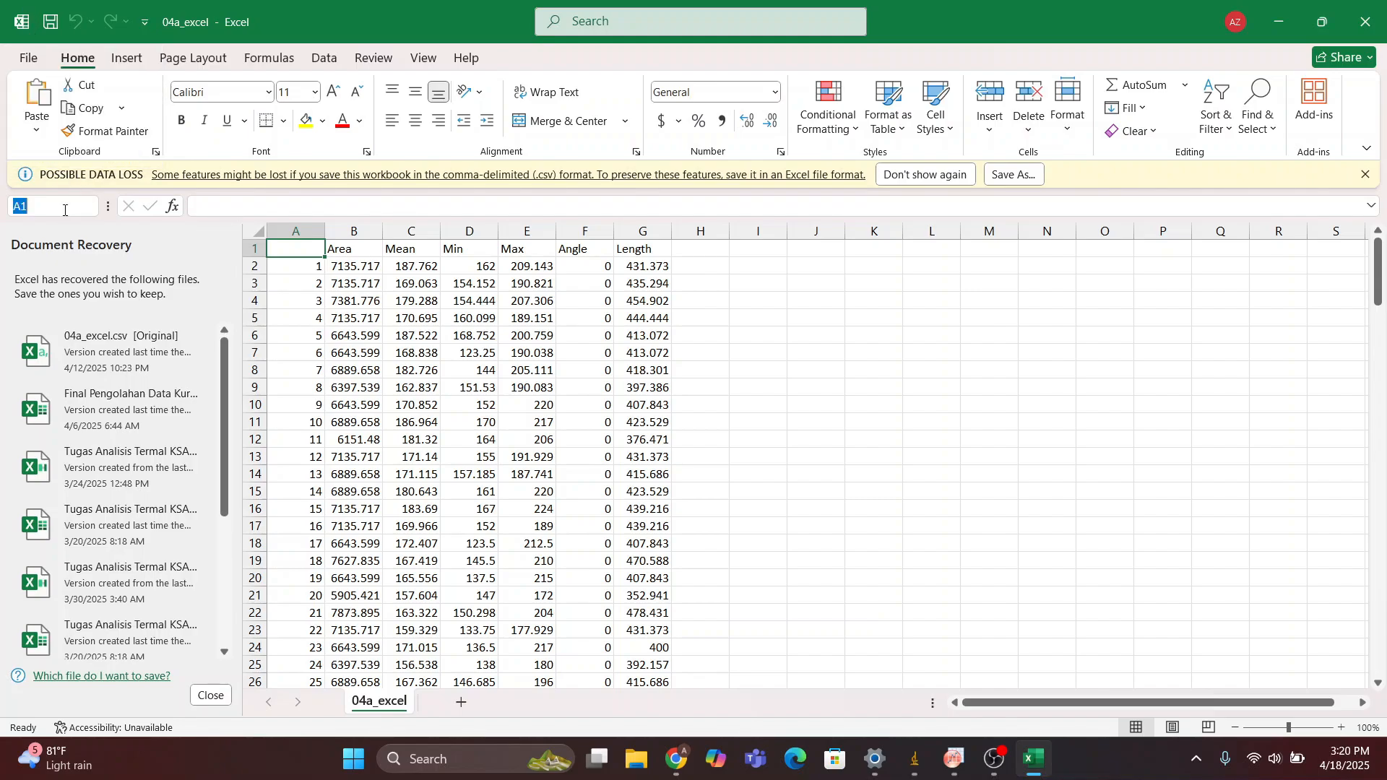
left_click(29, 58)
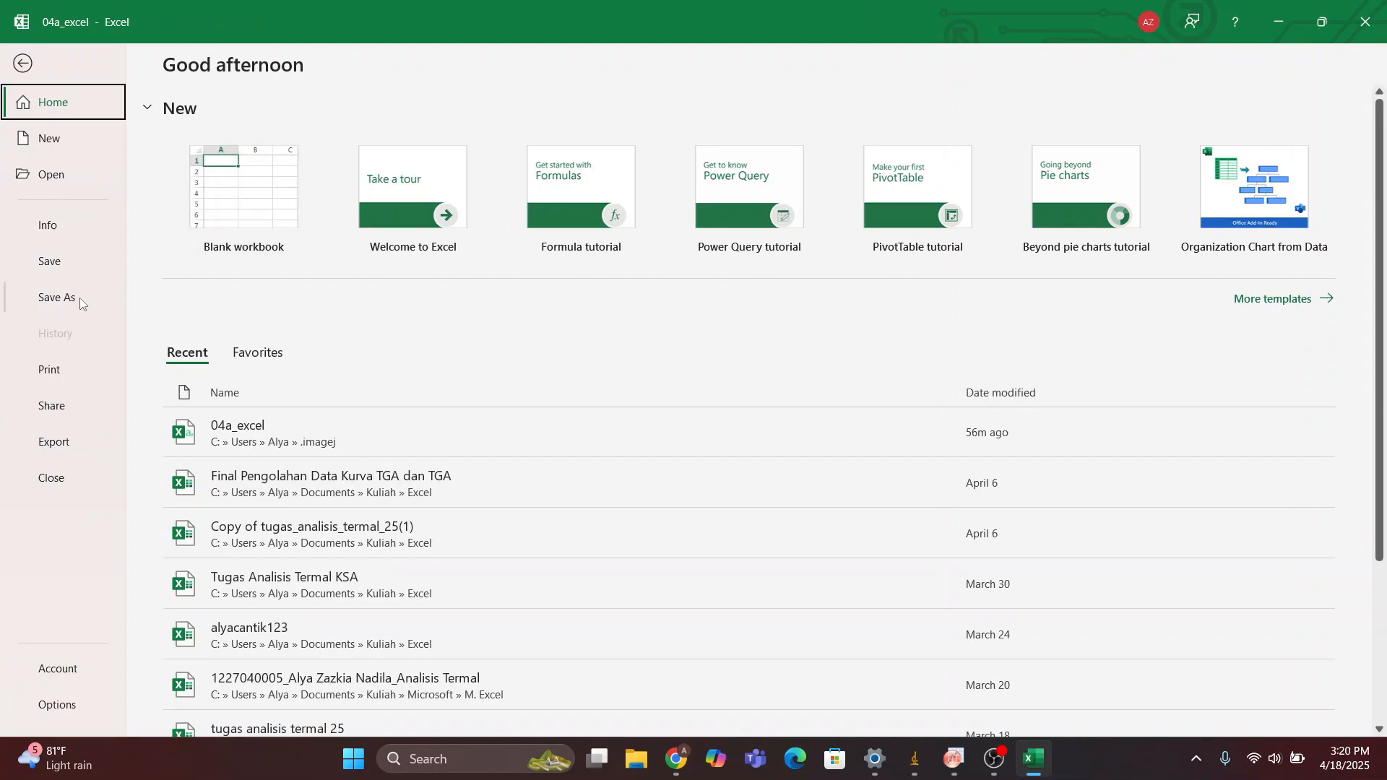
left_click(65, 180)
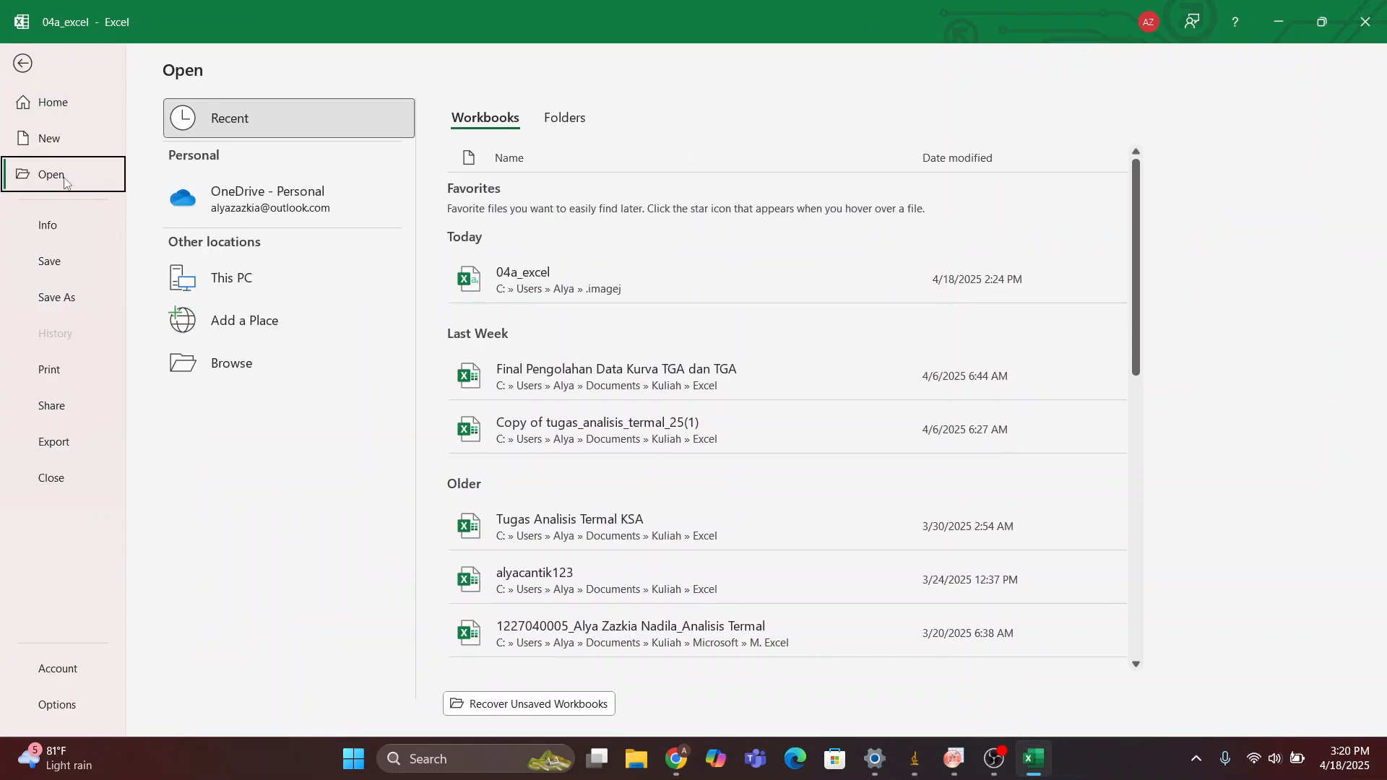
left_click(23, 63)
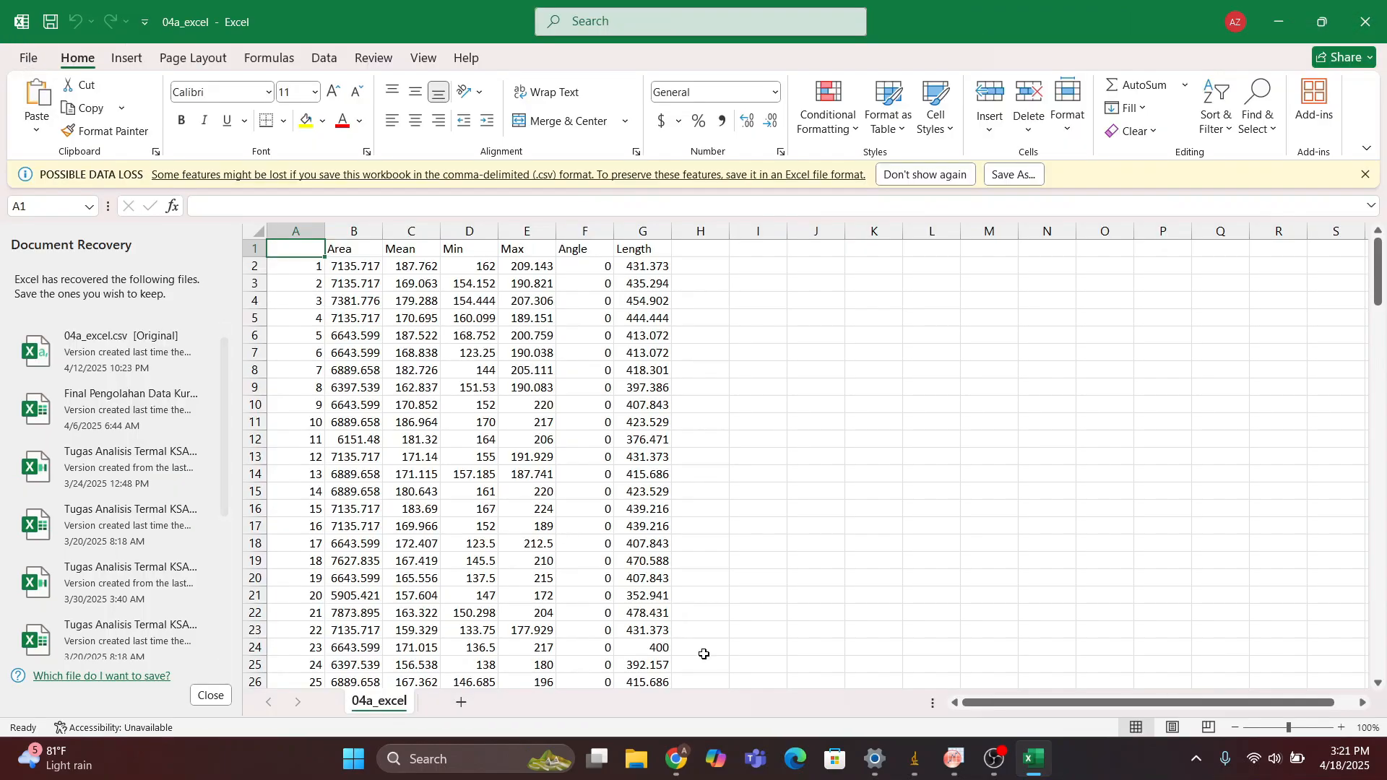
Switch to File Explorer and open the Results_Data SEM_excel file from the .imagej folder in Excel
left_click(642, 760)
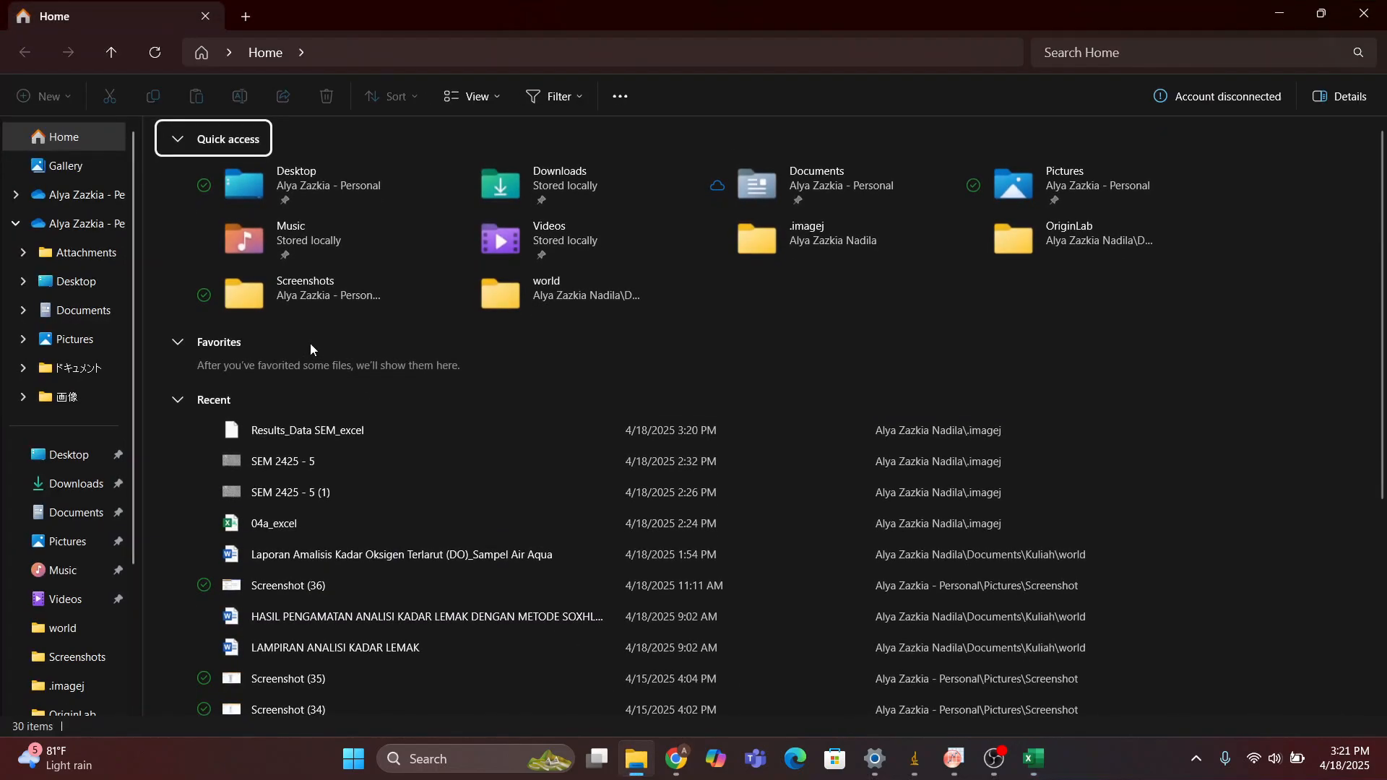
scroll(78, 488, "down", 2)
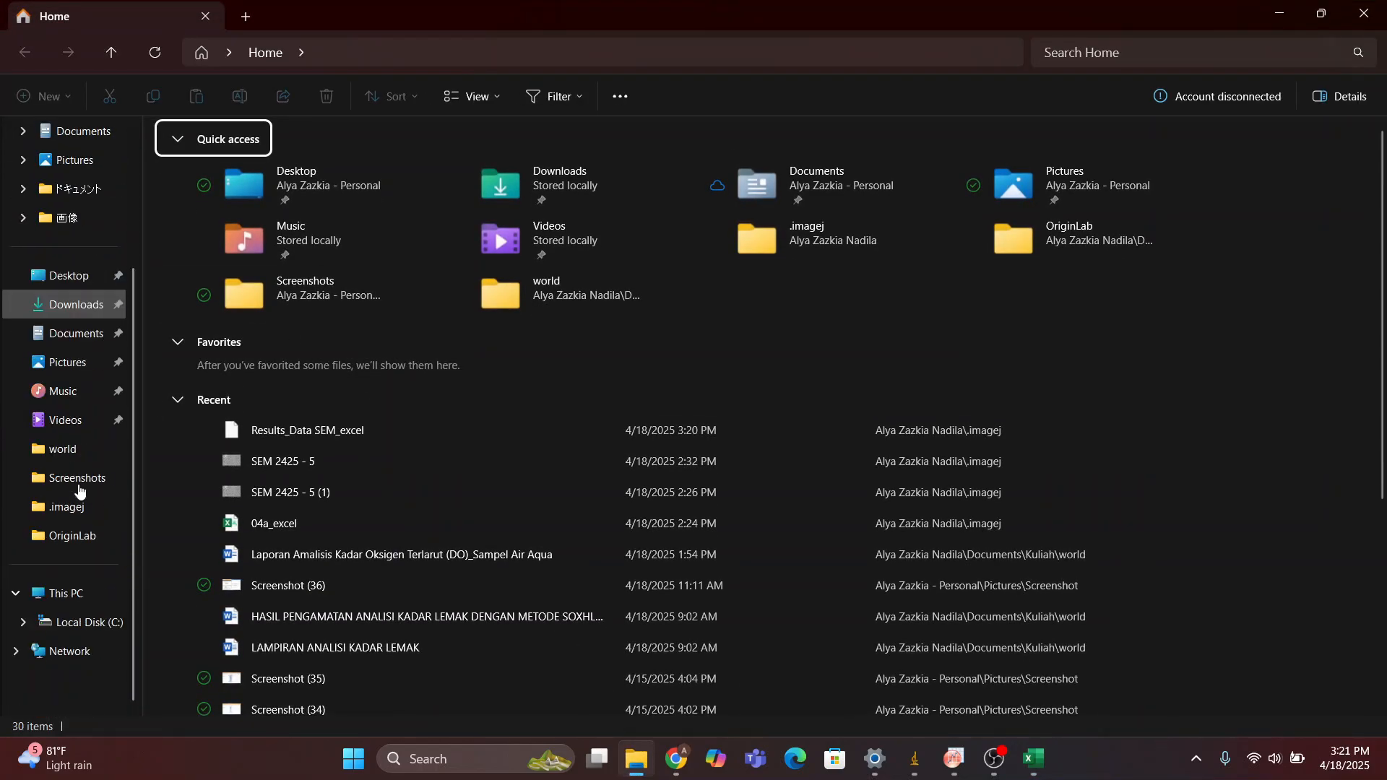
left_click(71, 507)
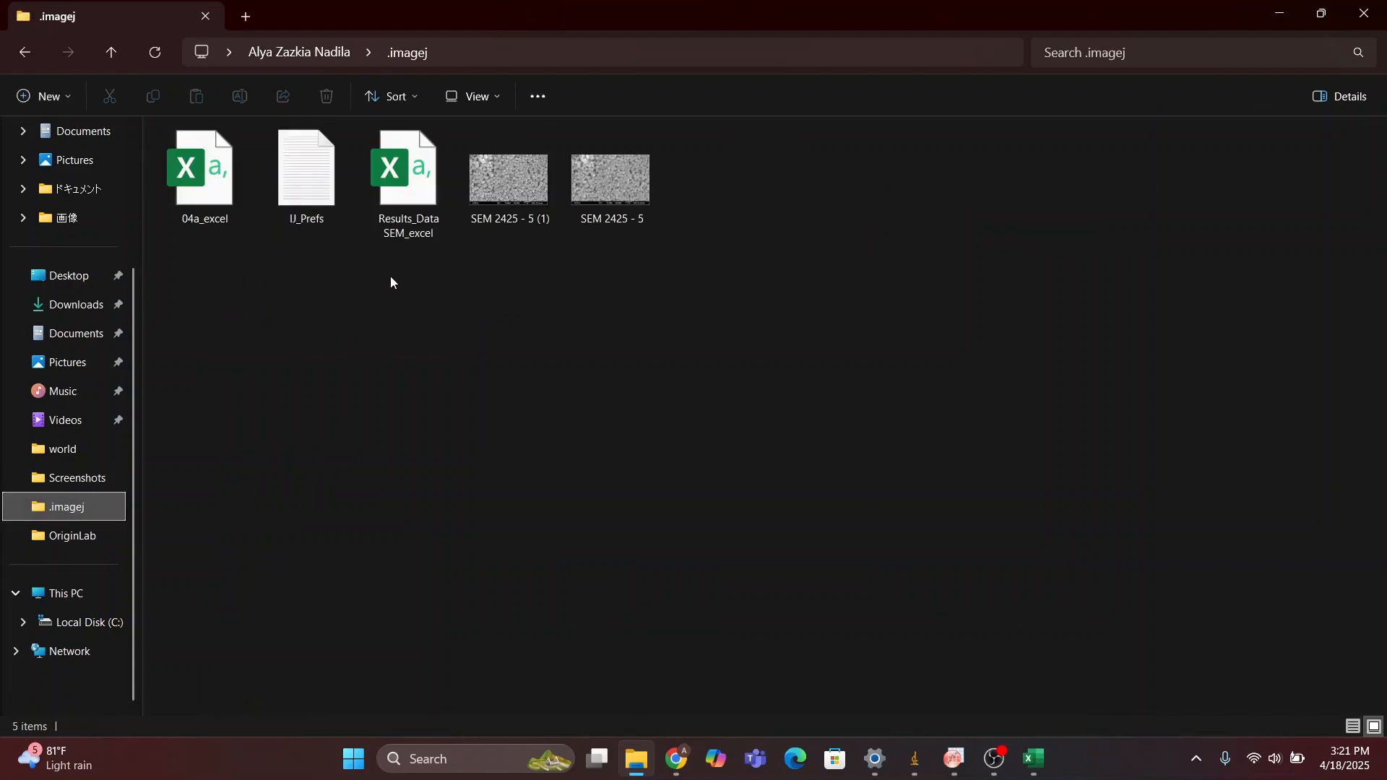
left_click(396, 231)
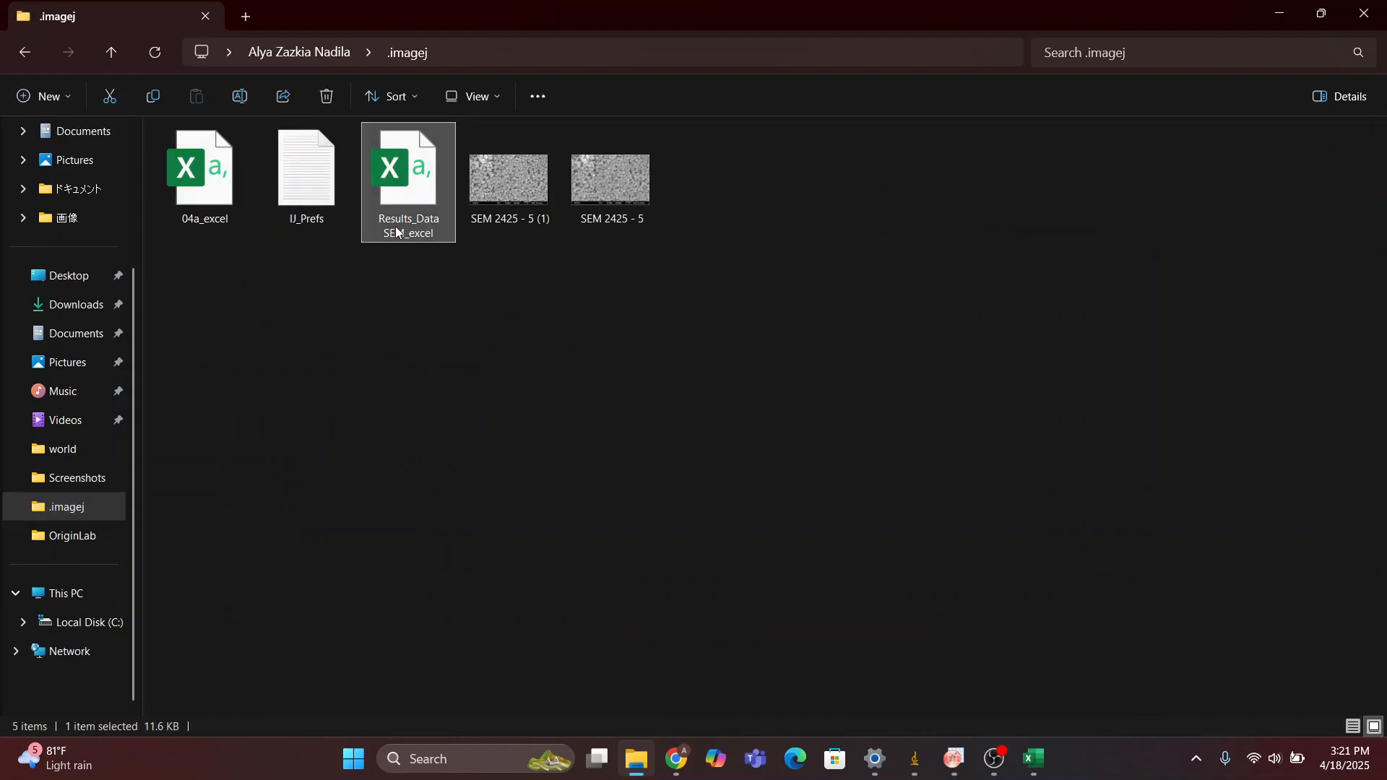
double_click(413, 192)
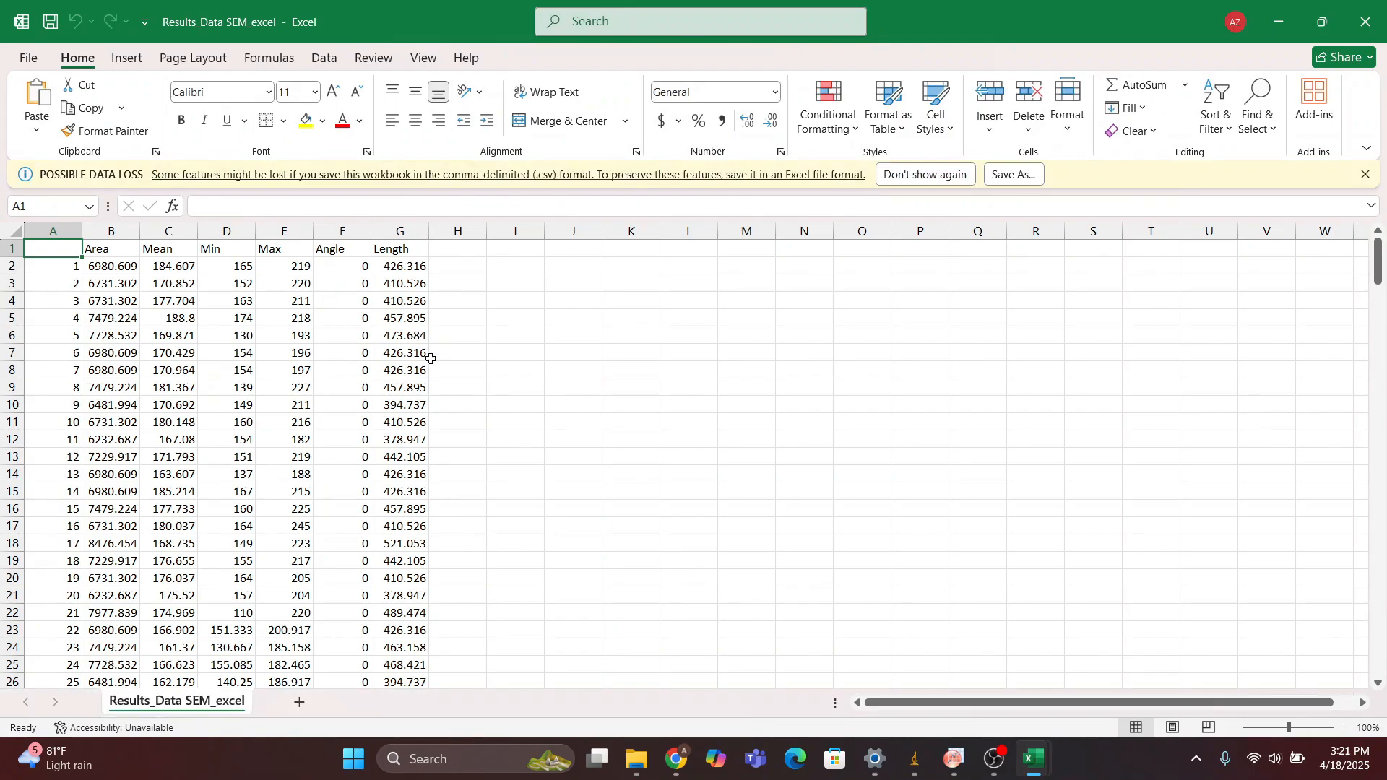
Look through the exported measurement rows from the first to the last and return to the header row
scroll(430, 358, "down", 5)
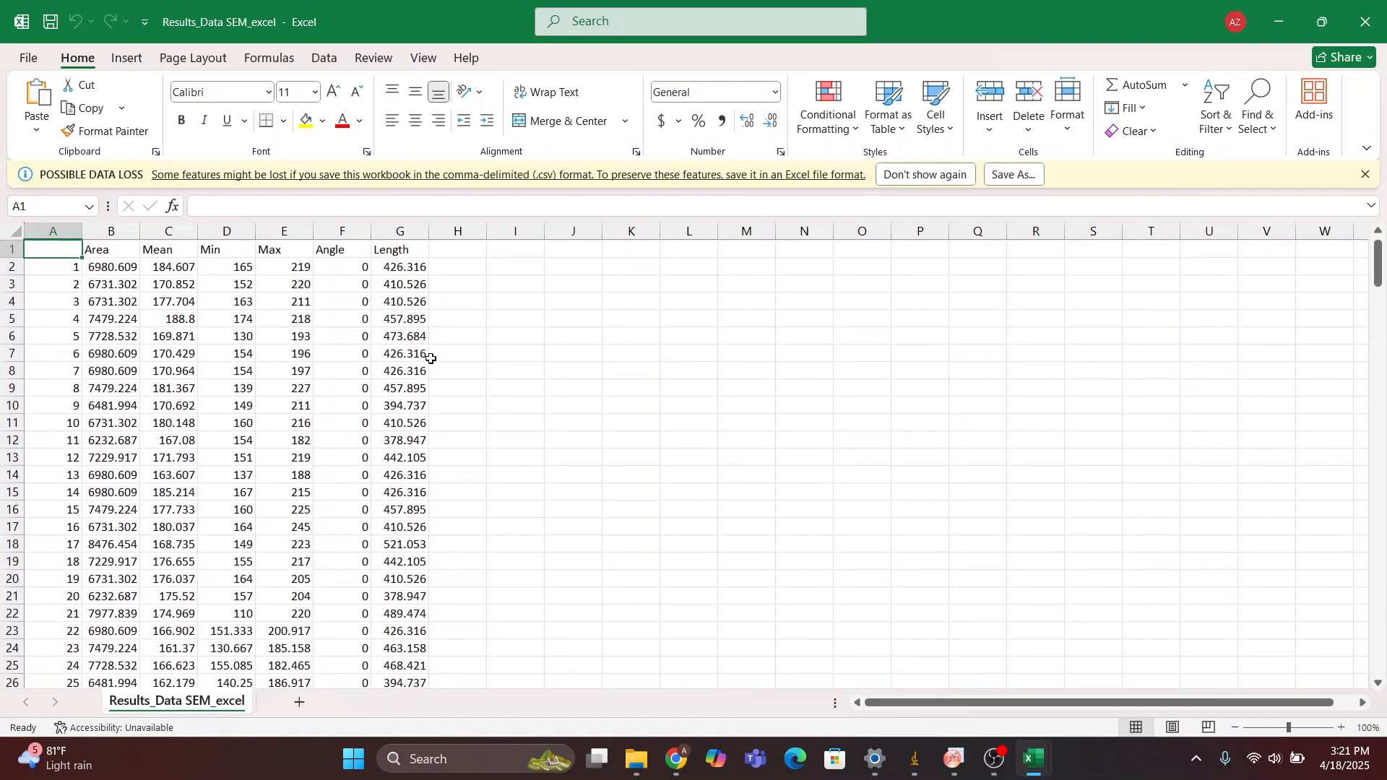
scroll(430, 358, "up", 5)
scroll(431, 358, "down", 20)
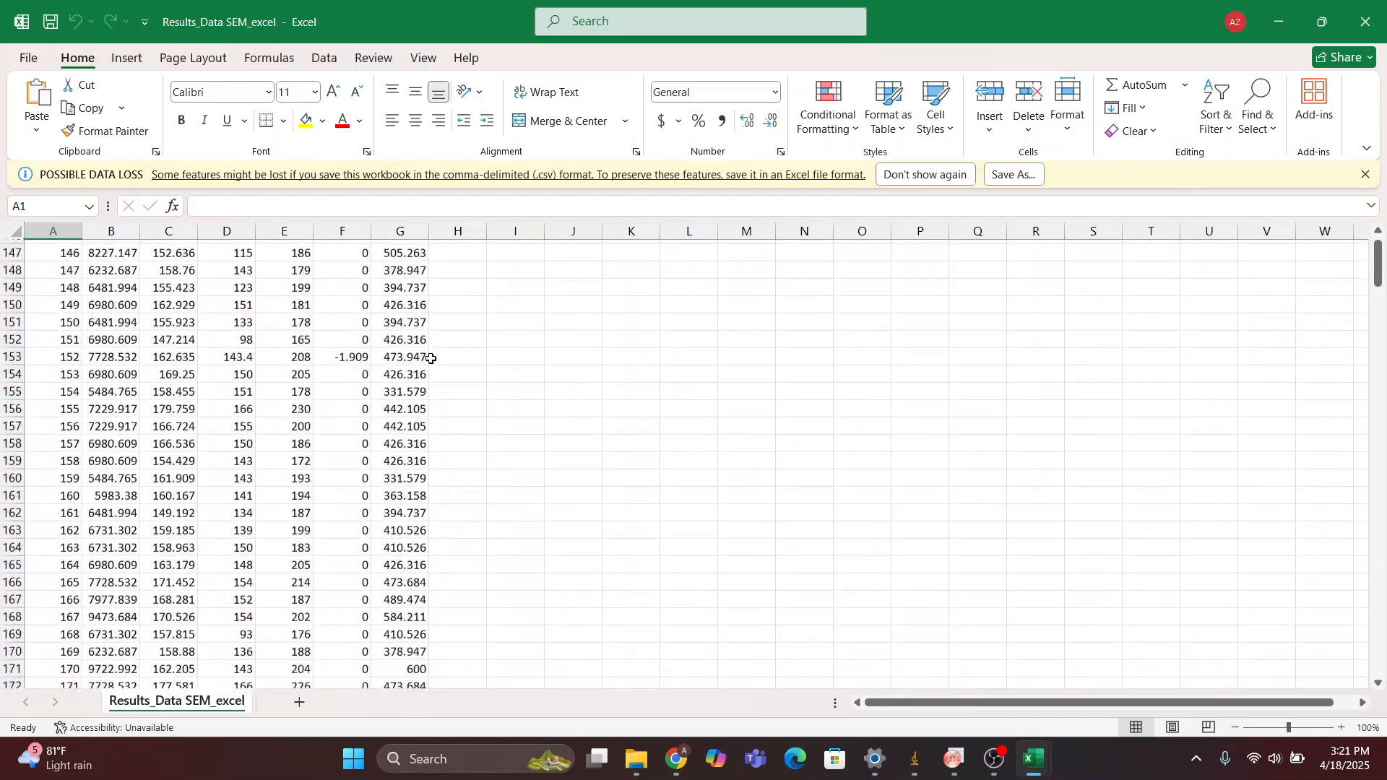
scroll(430, 359, "down", 16)
scroll(430, 358, "up", 20)
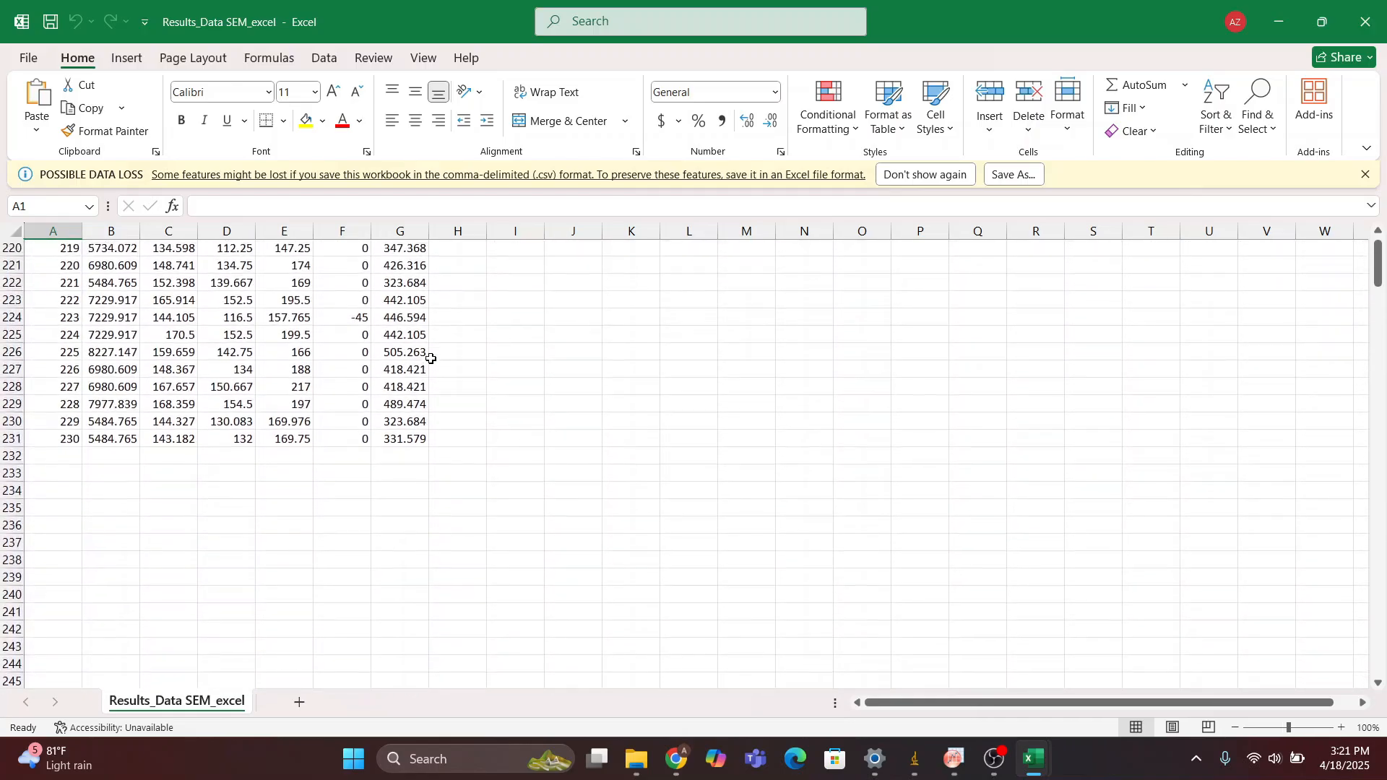
scroll(431, 358, "up", 20)
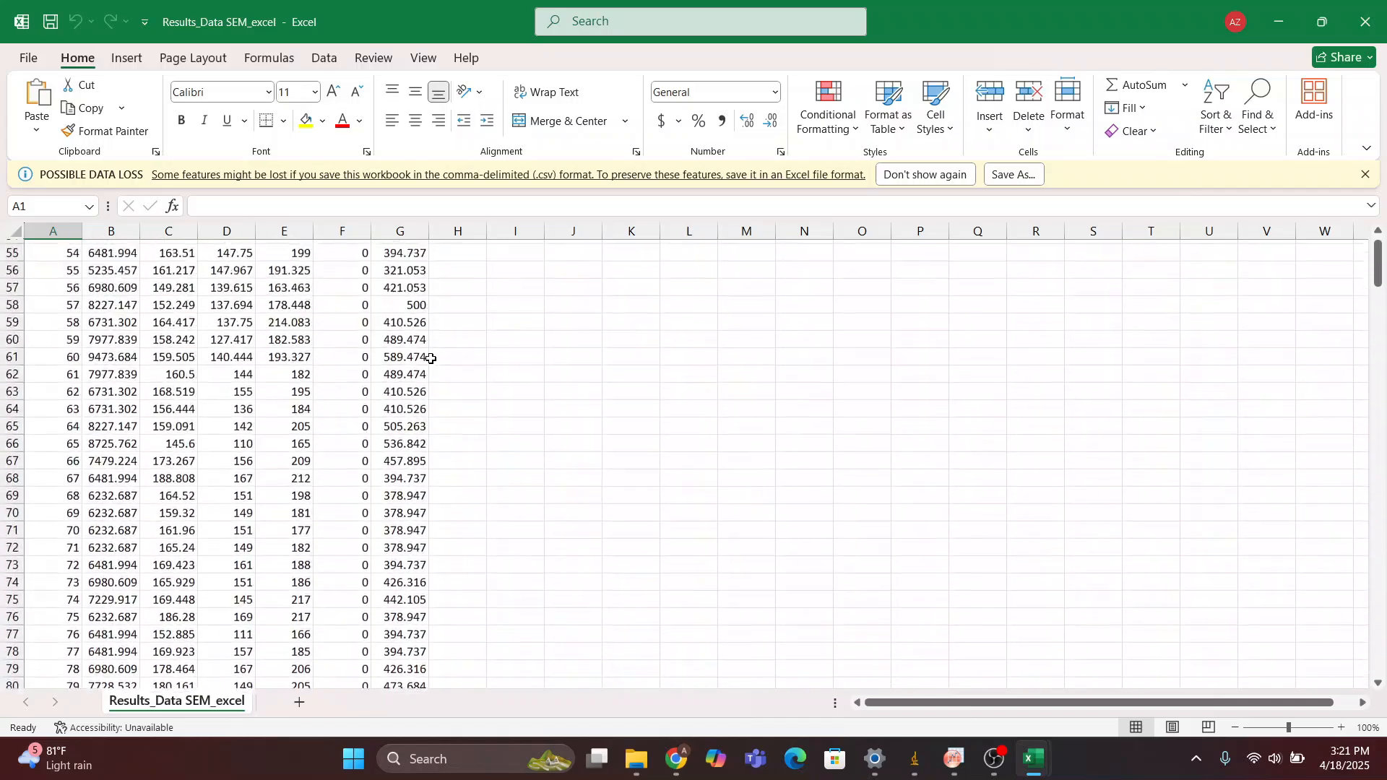
scroll(431, 359, "up", 2)
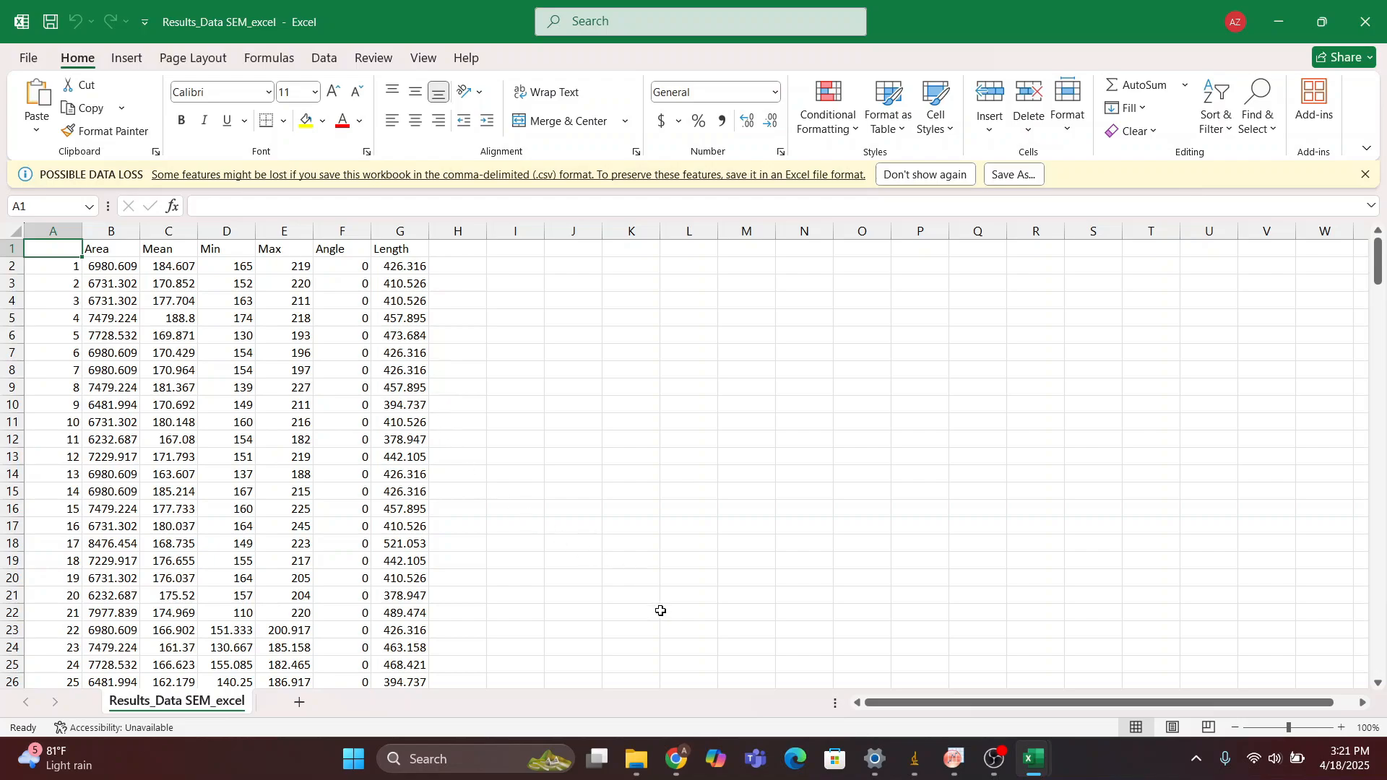
Copy all values of the Length column, cells G2 to G231, without the header
left_click(954, 759)
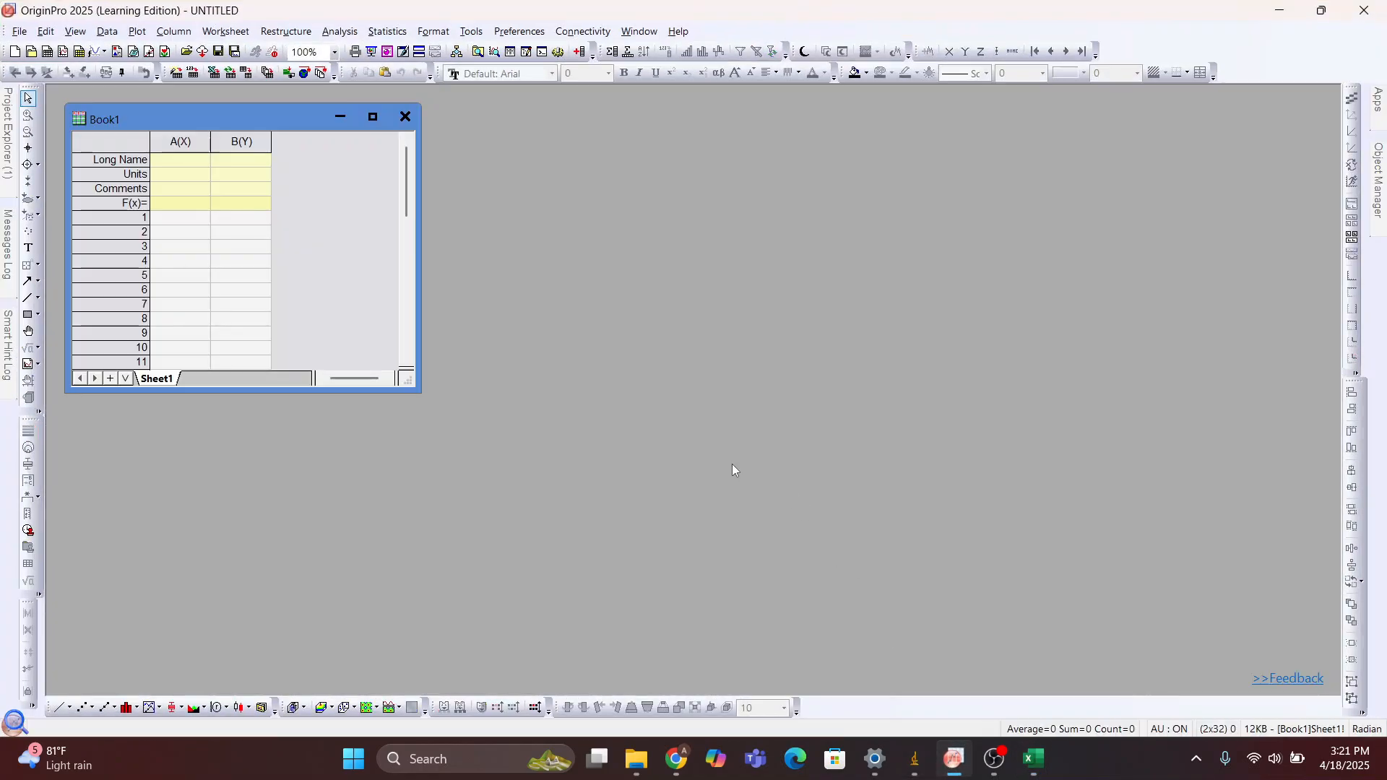
left_click(1279, 11)
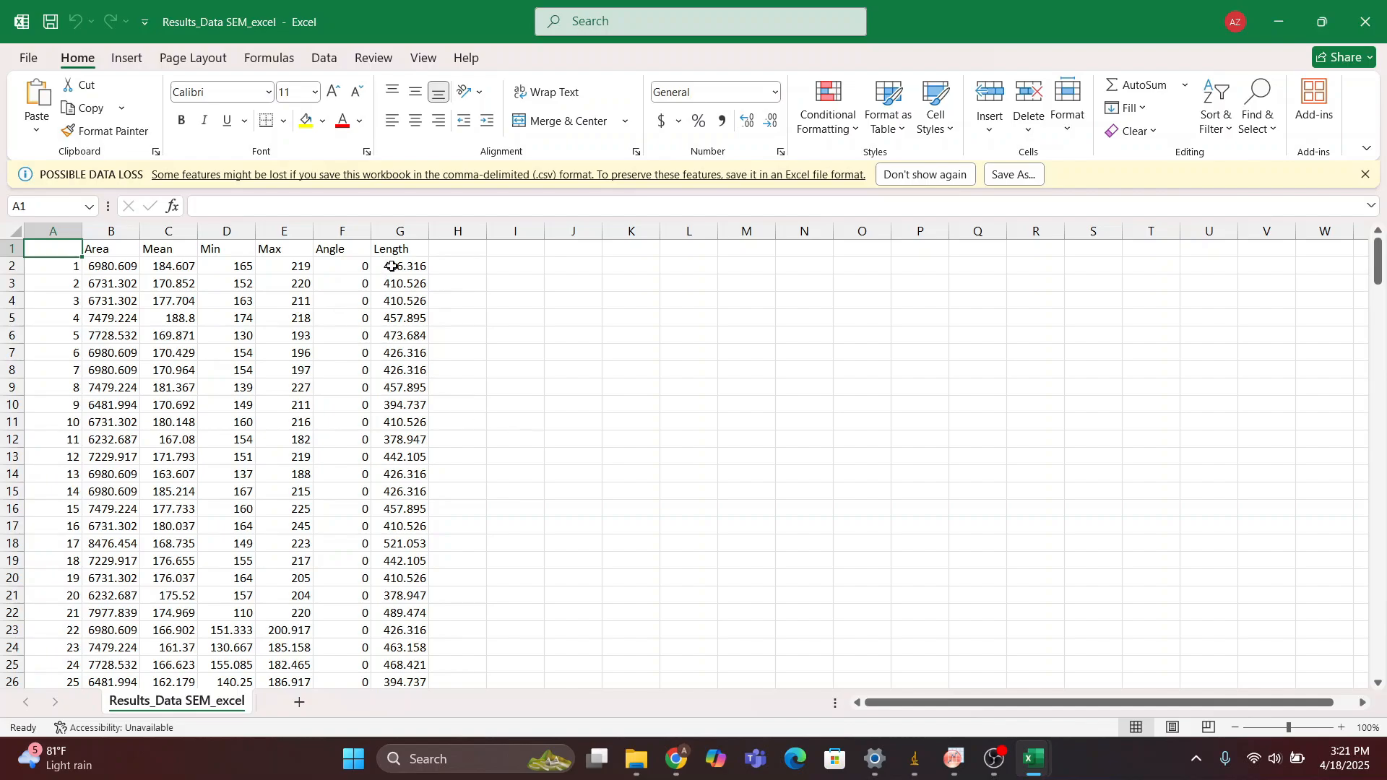
left_click_drag(396, 265, 397, 460)
left_click_drag(395, 551, 403, 662)
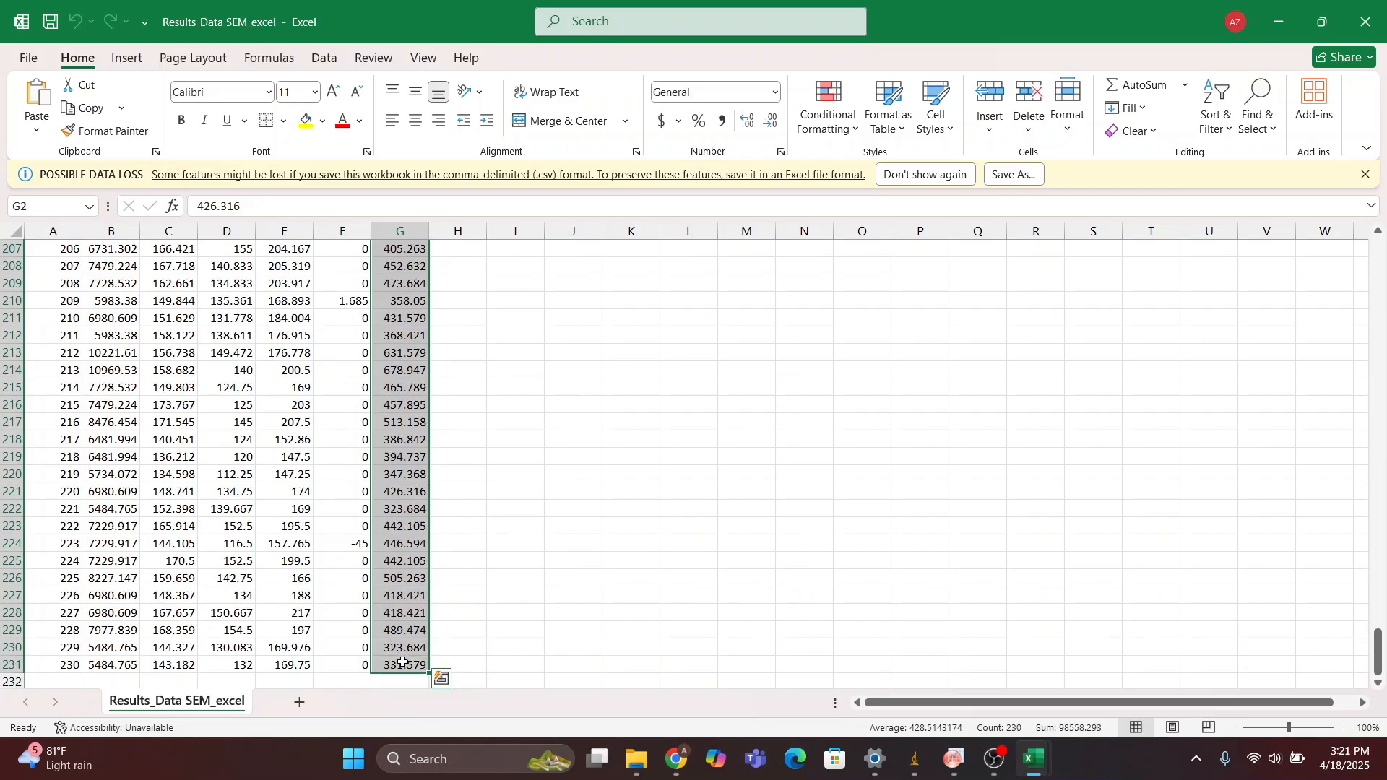
key("ctrl+c")
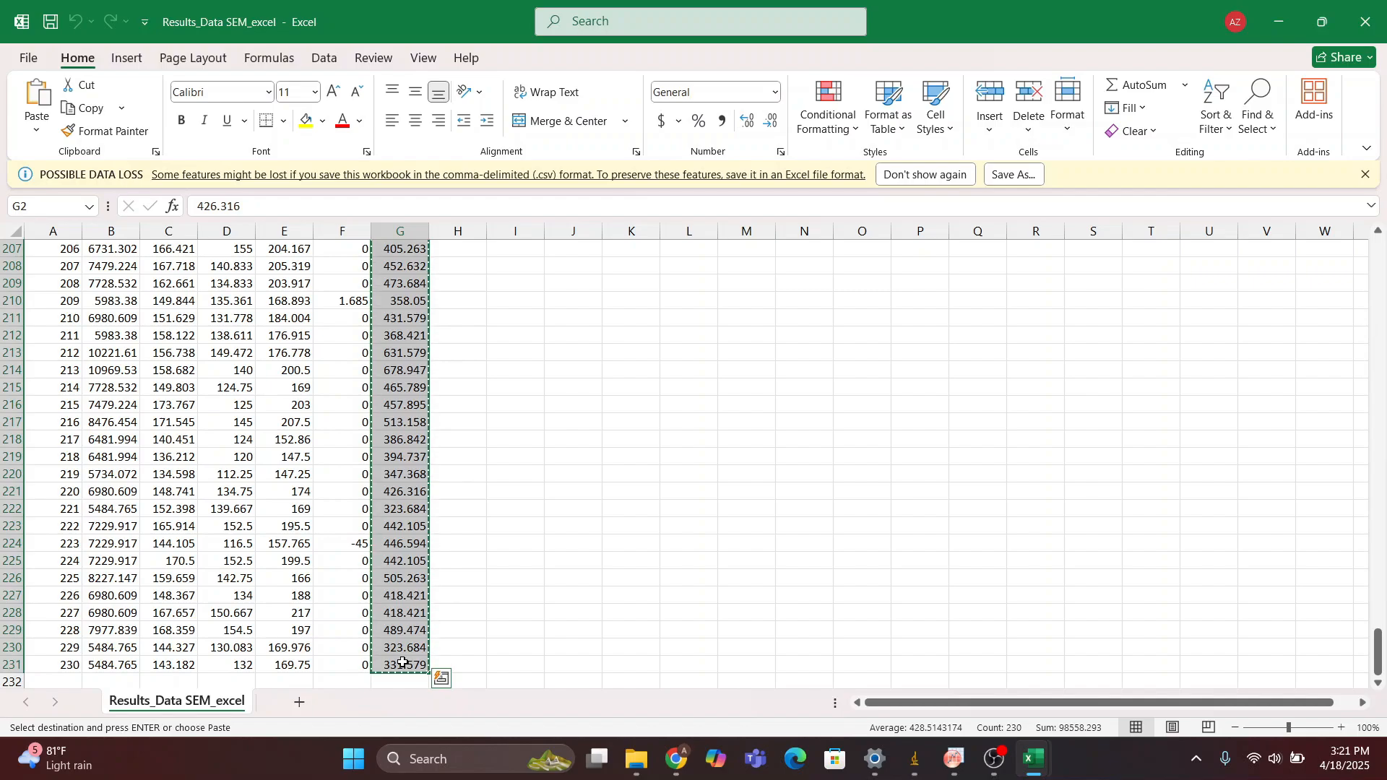
Switch to OriginPro and paste the copied lengths into column B(Y) of Book1, starting at row 1
left_click(953, 758)
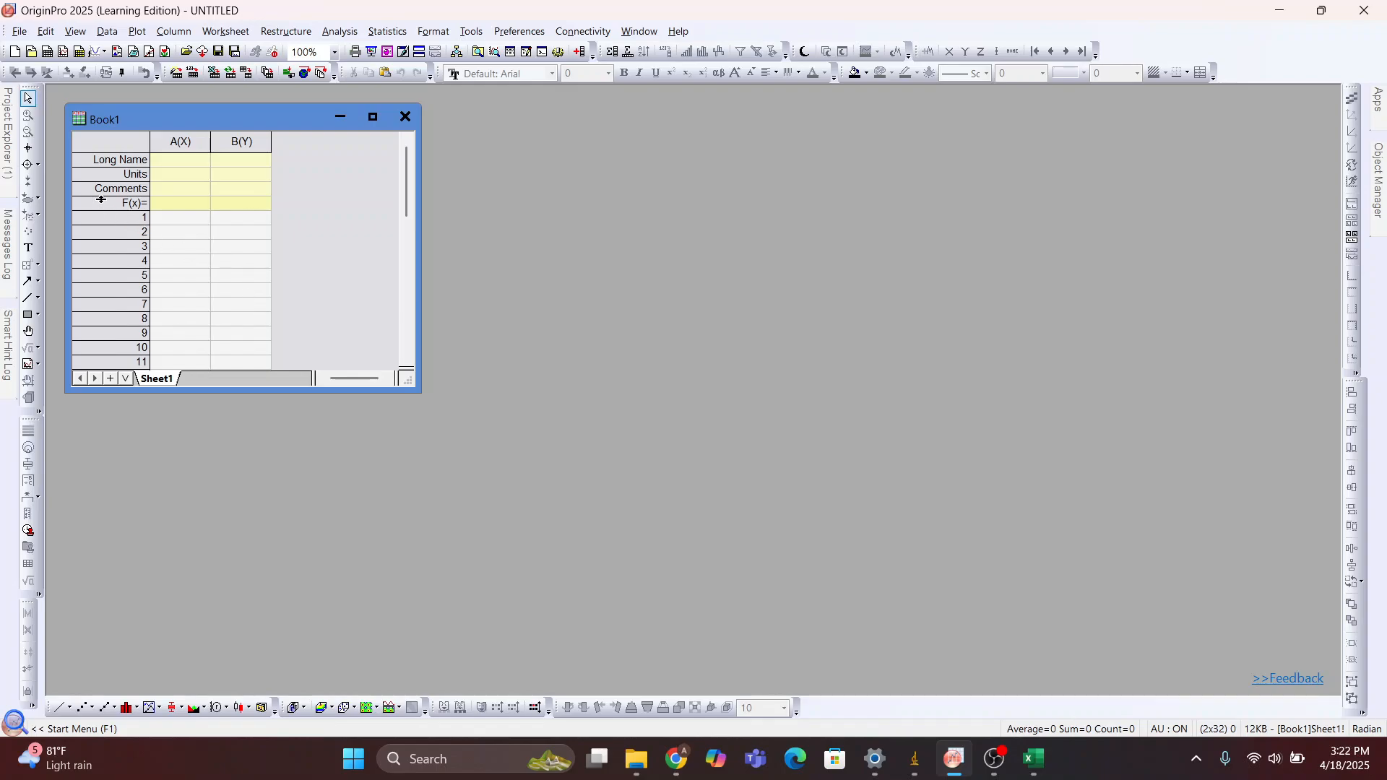
mouse_move(10, 173)
left_click(249, 221)
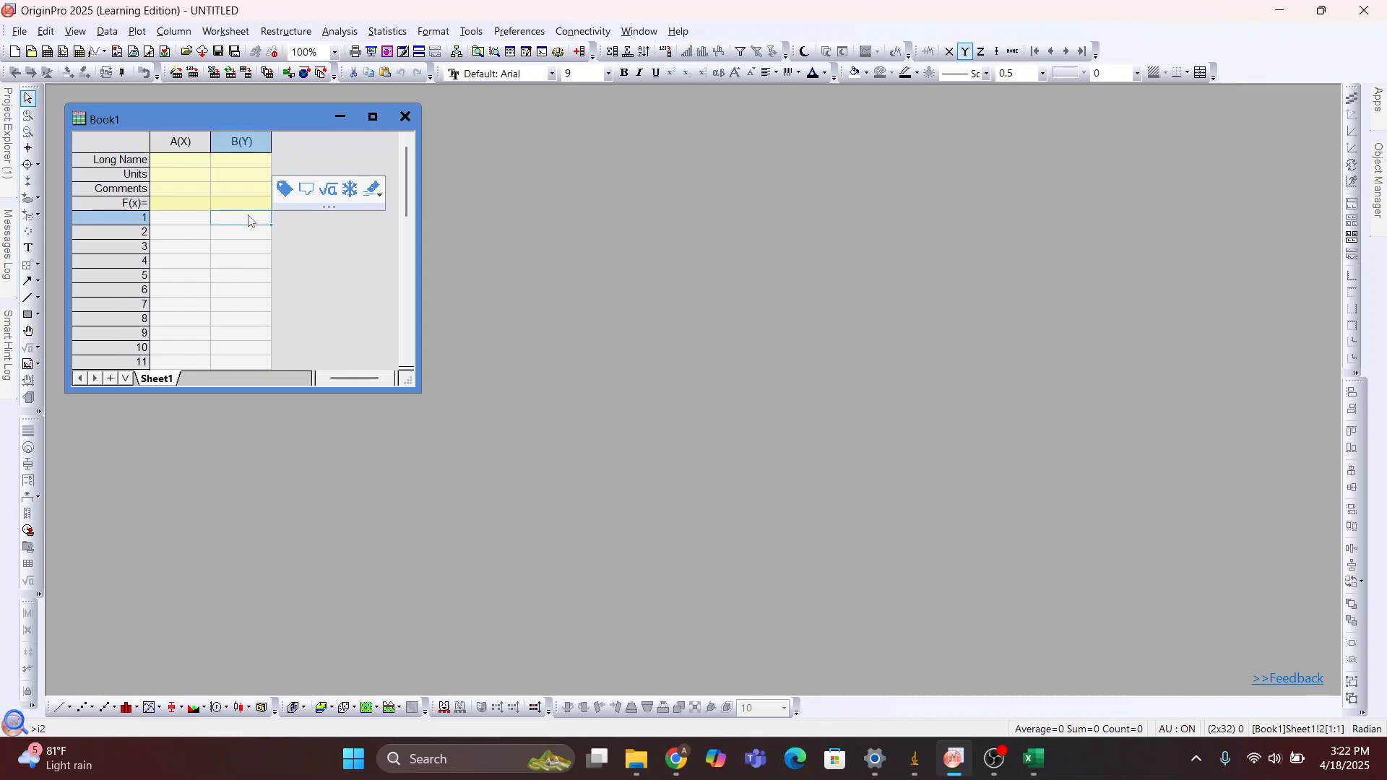
key("ctrl+v")
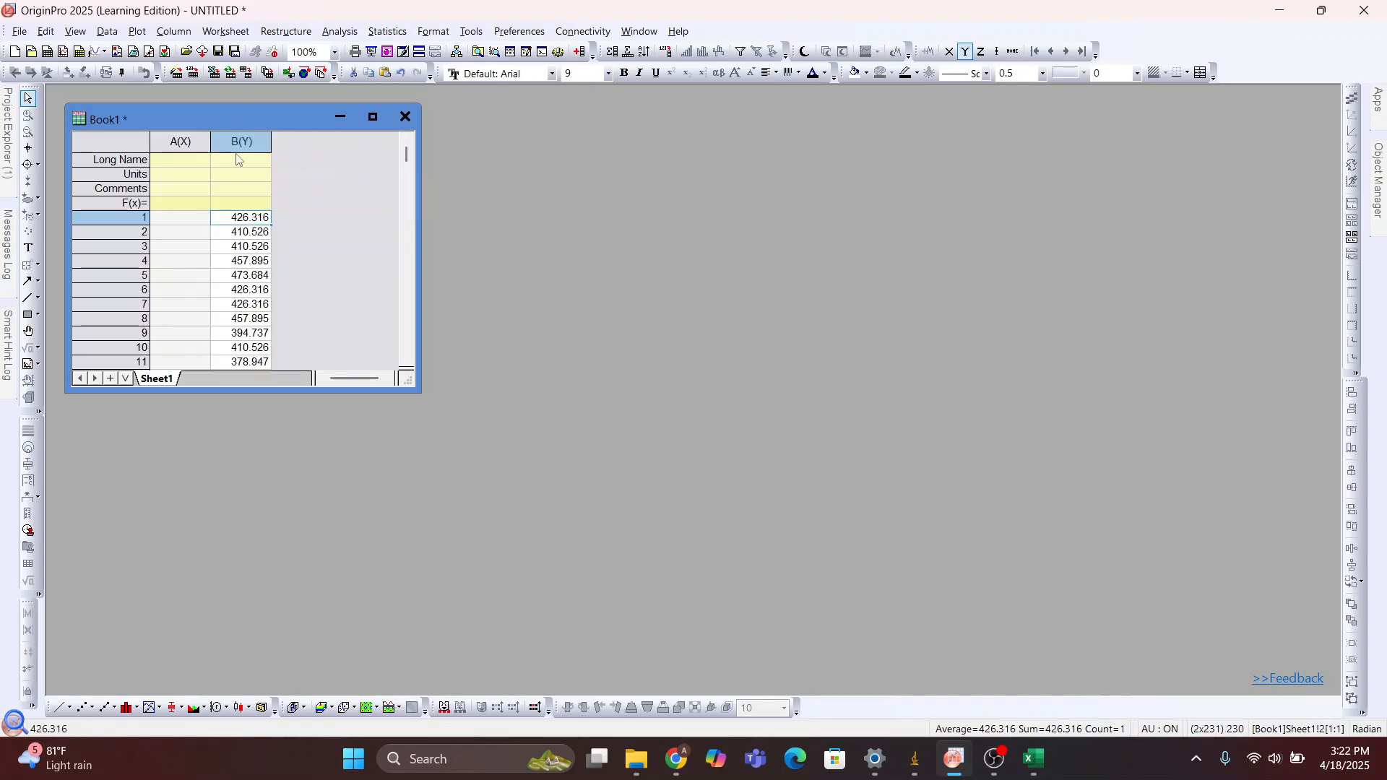
Enter Length as the long name of column B(Y)
left_click(237, 164)
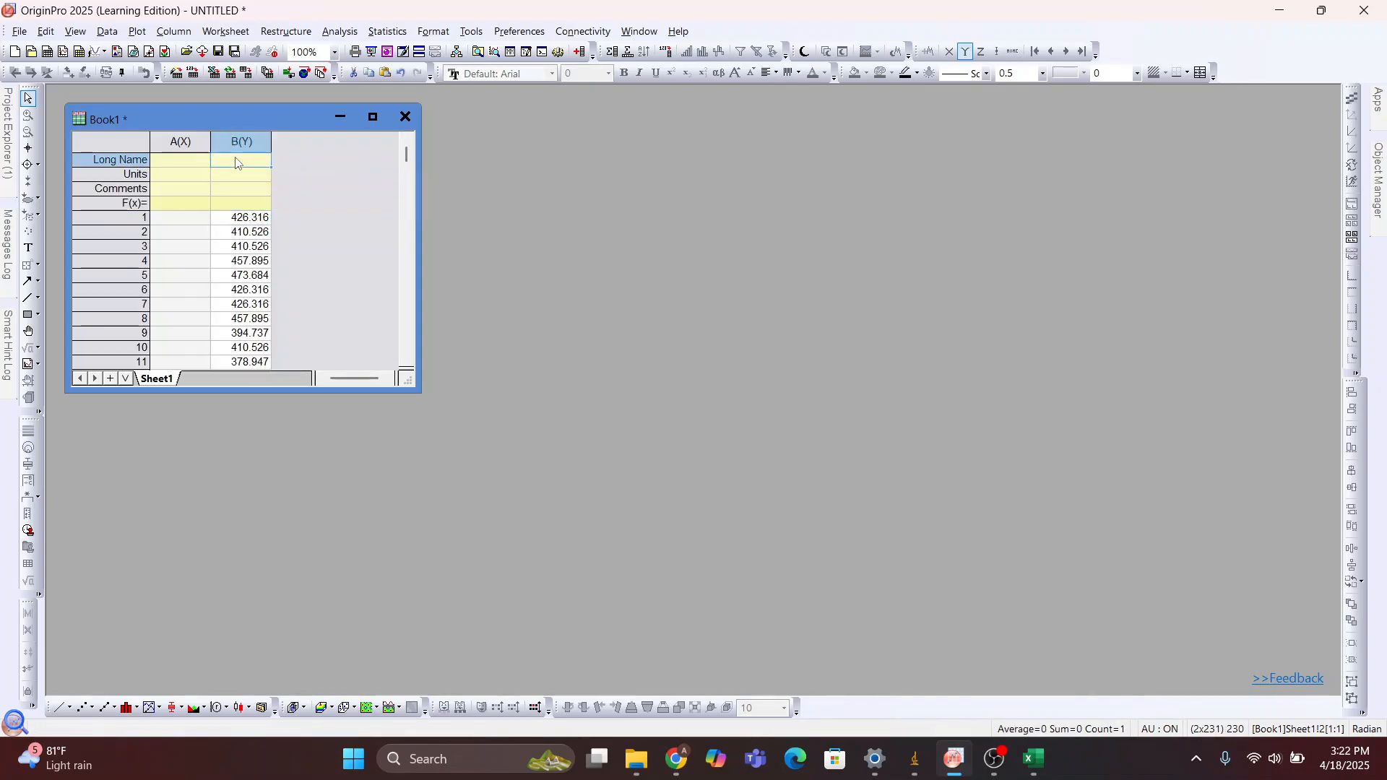
type("LE")
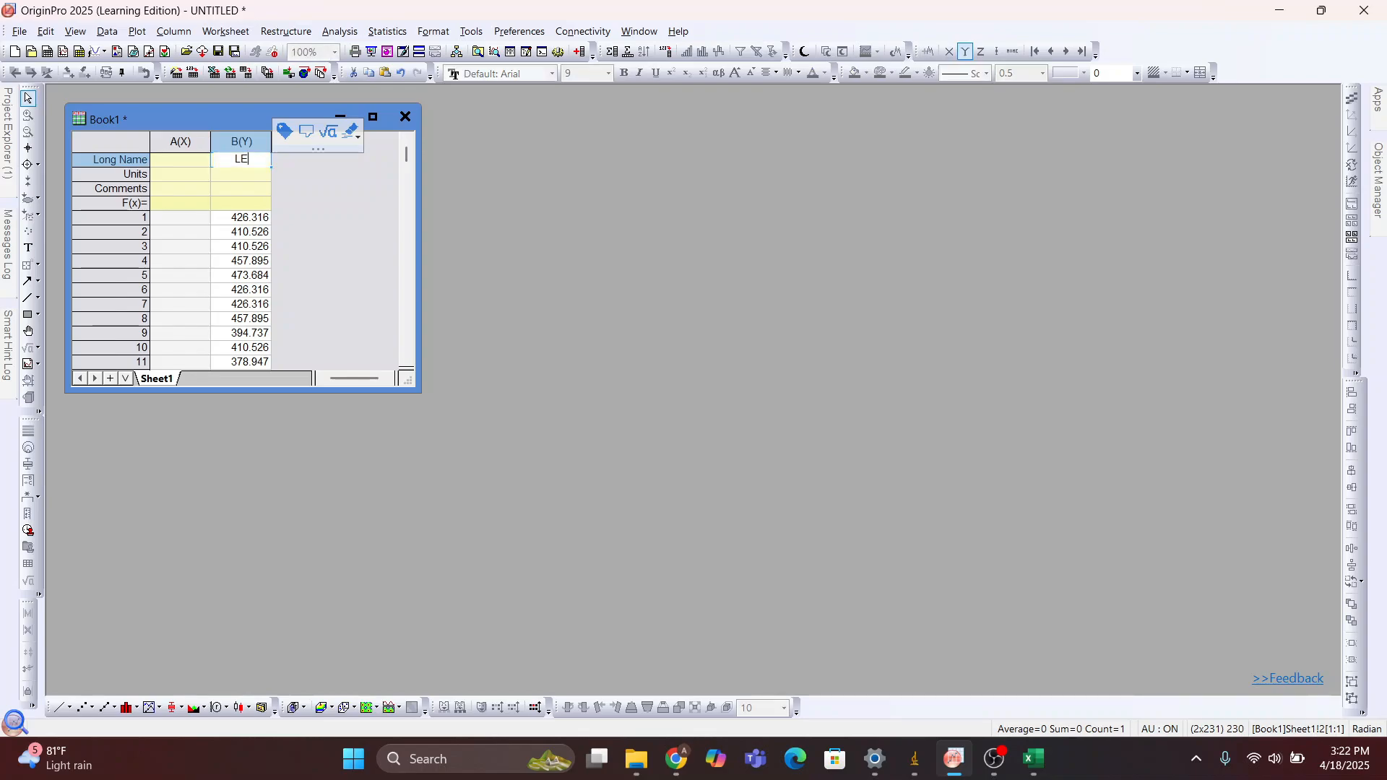
key("BackSpace")
type("ength")
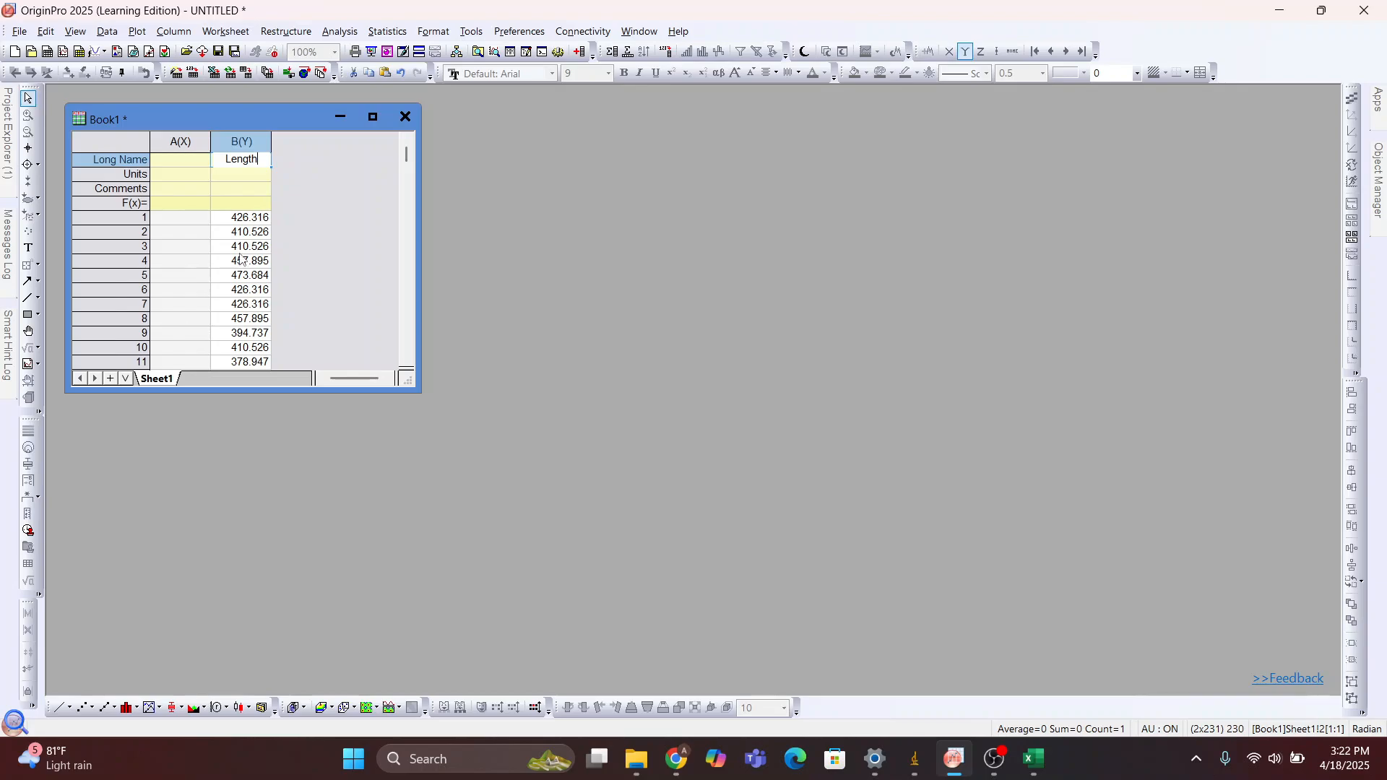
left_click(133, 144)
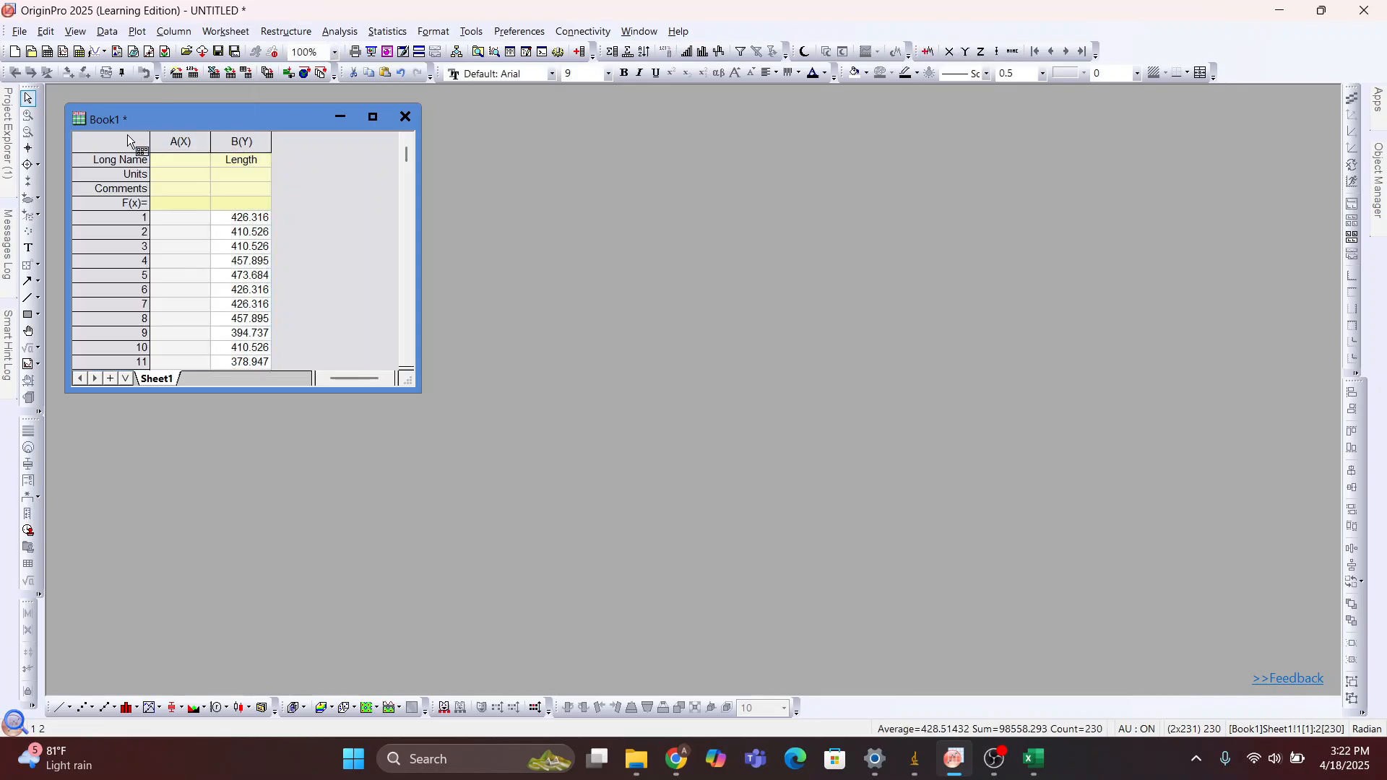
Plot the Length column B(Y) as a histogram
left_click(169, 141)
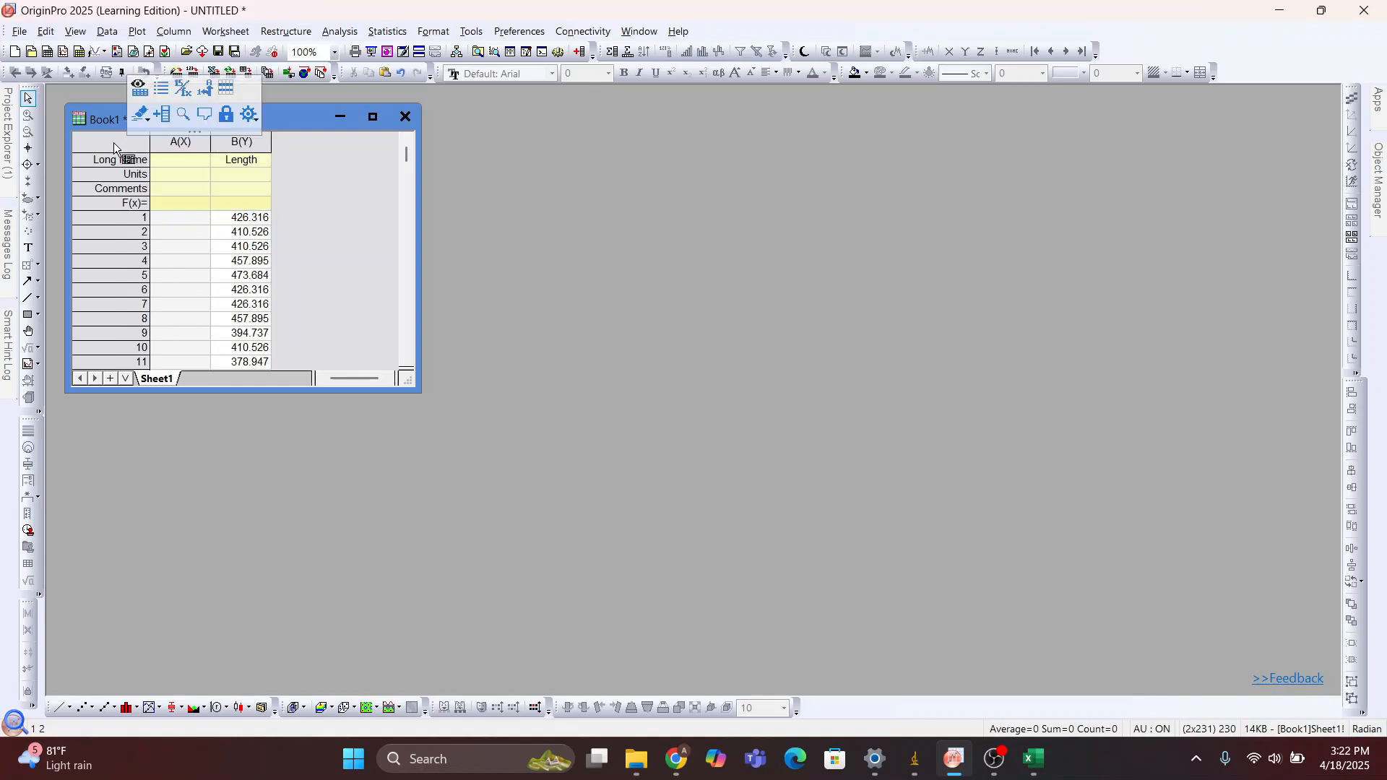
left_click(228, 144)
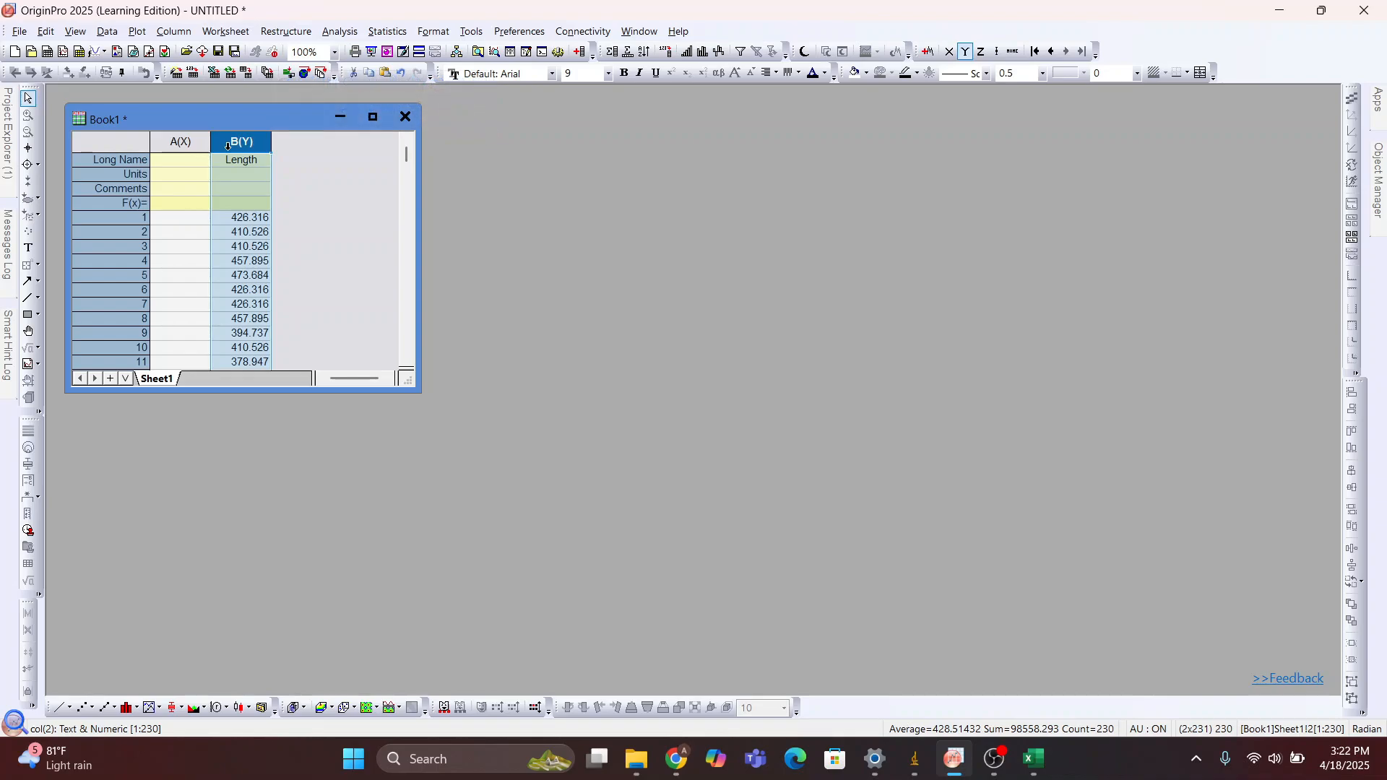
left_click(138, 32)
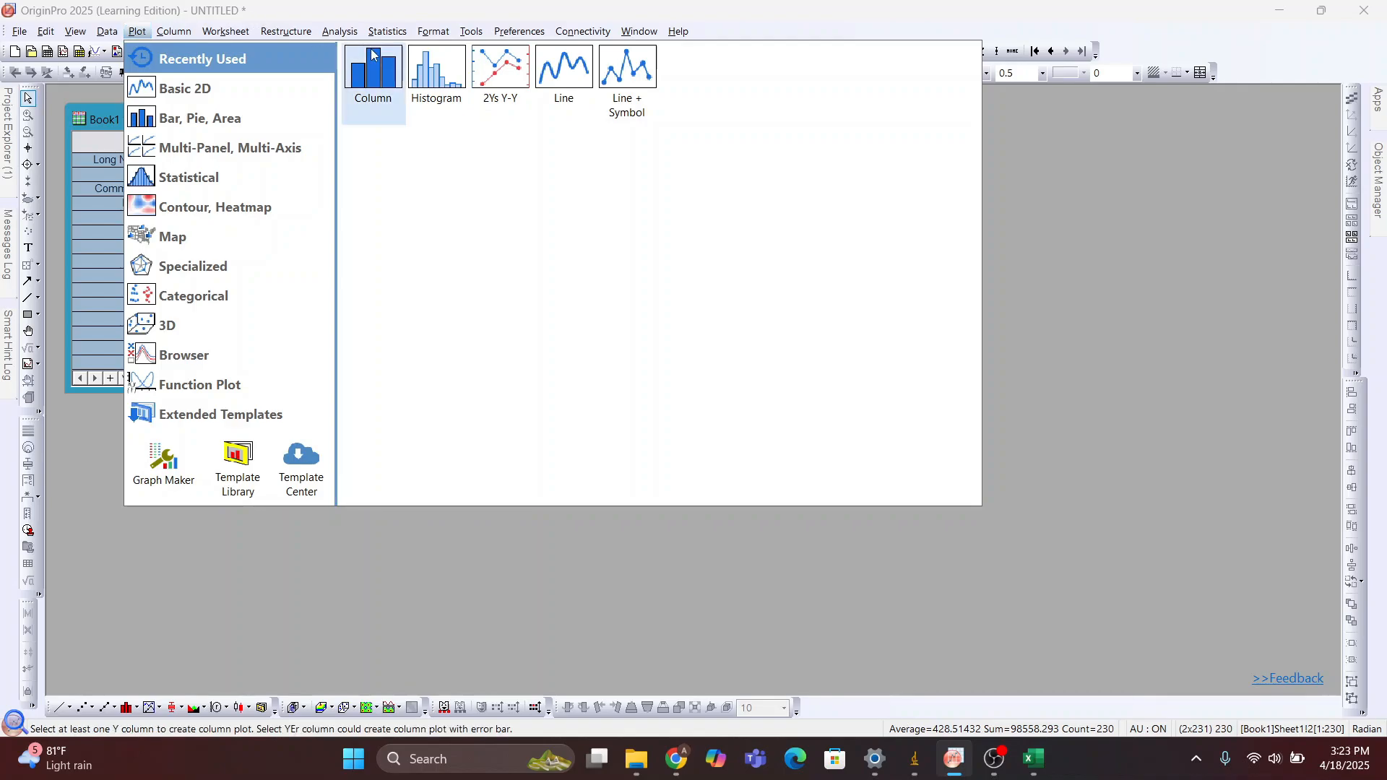
left_click(433, 68)
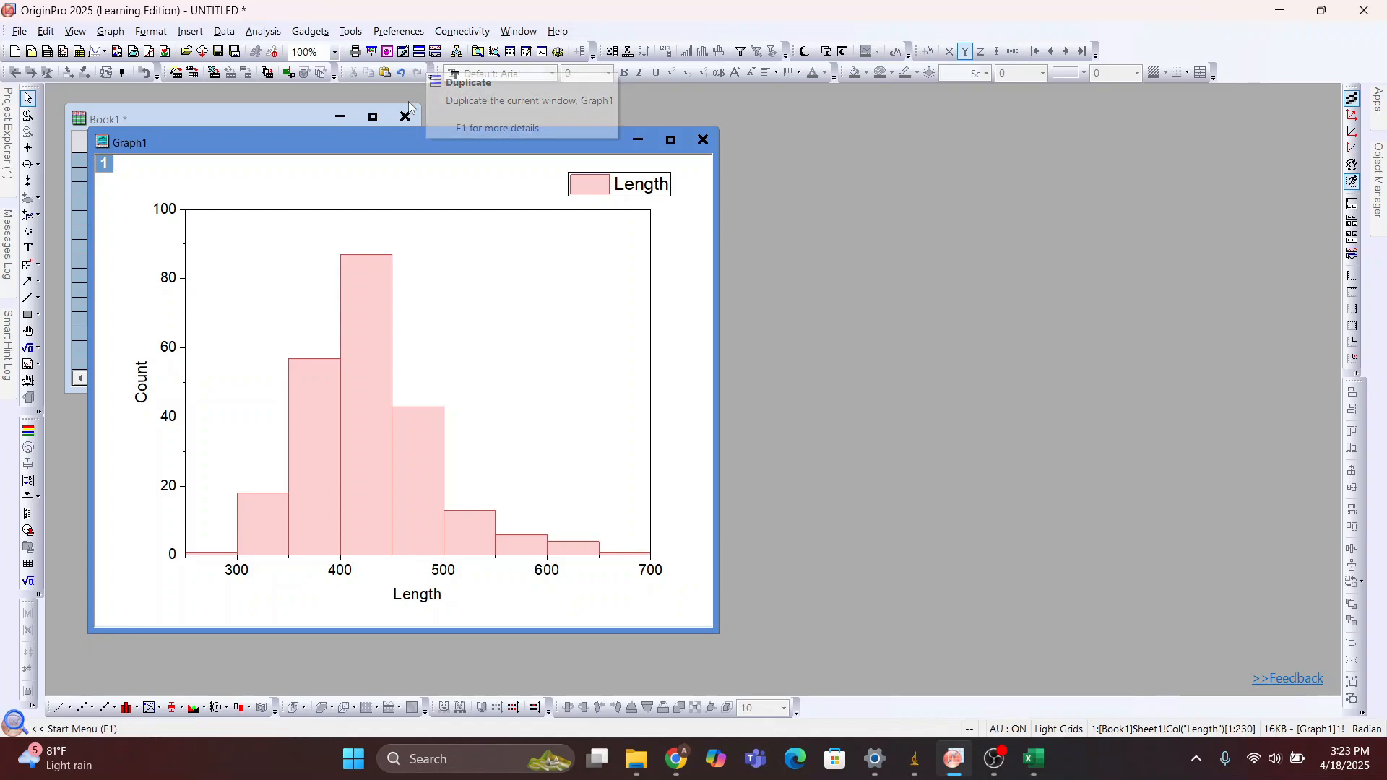
Shrink the histogram window Graph1 and place it well clear of the Book1 worksheet
left_click_drag(366, 137, 734, 117)
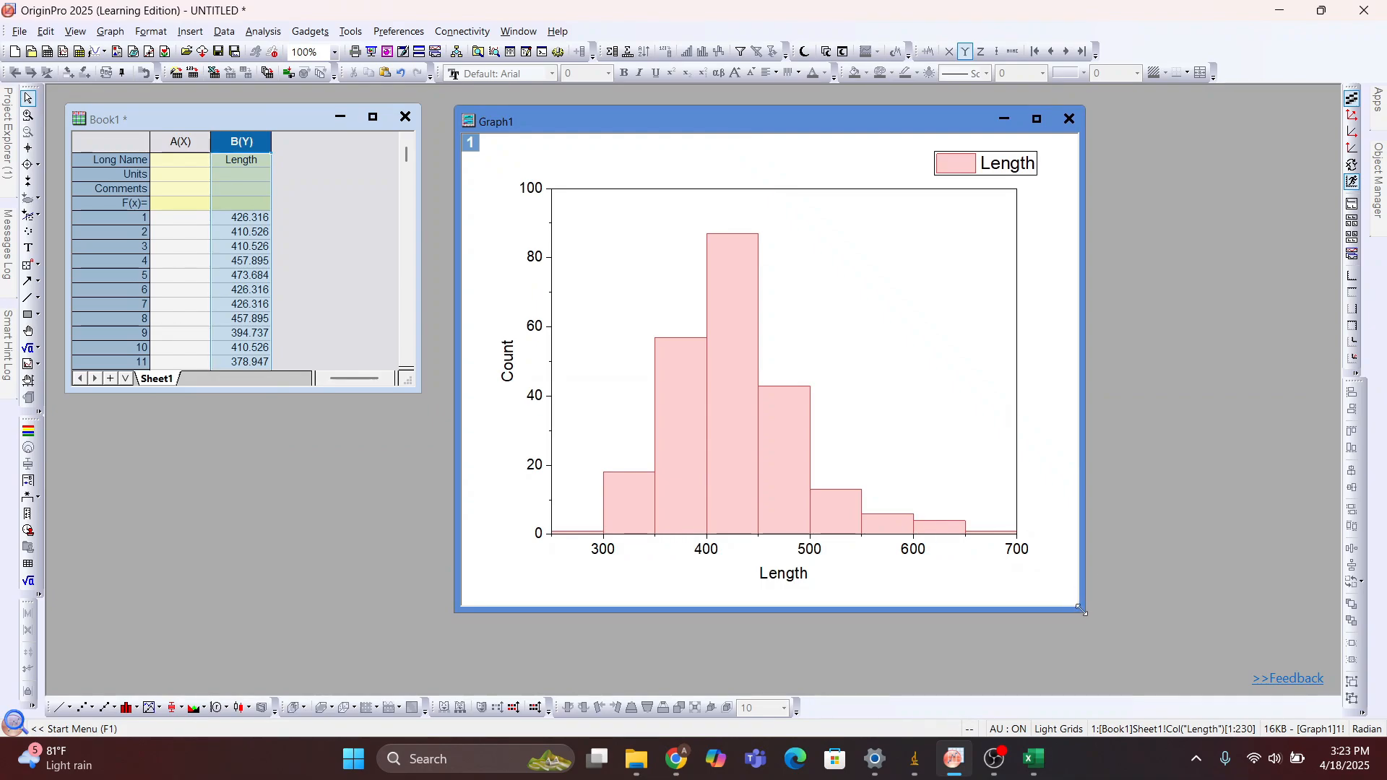
left_click_drag(1082, 611, 870, 453)
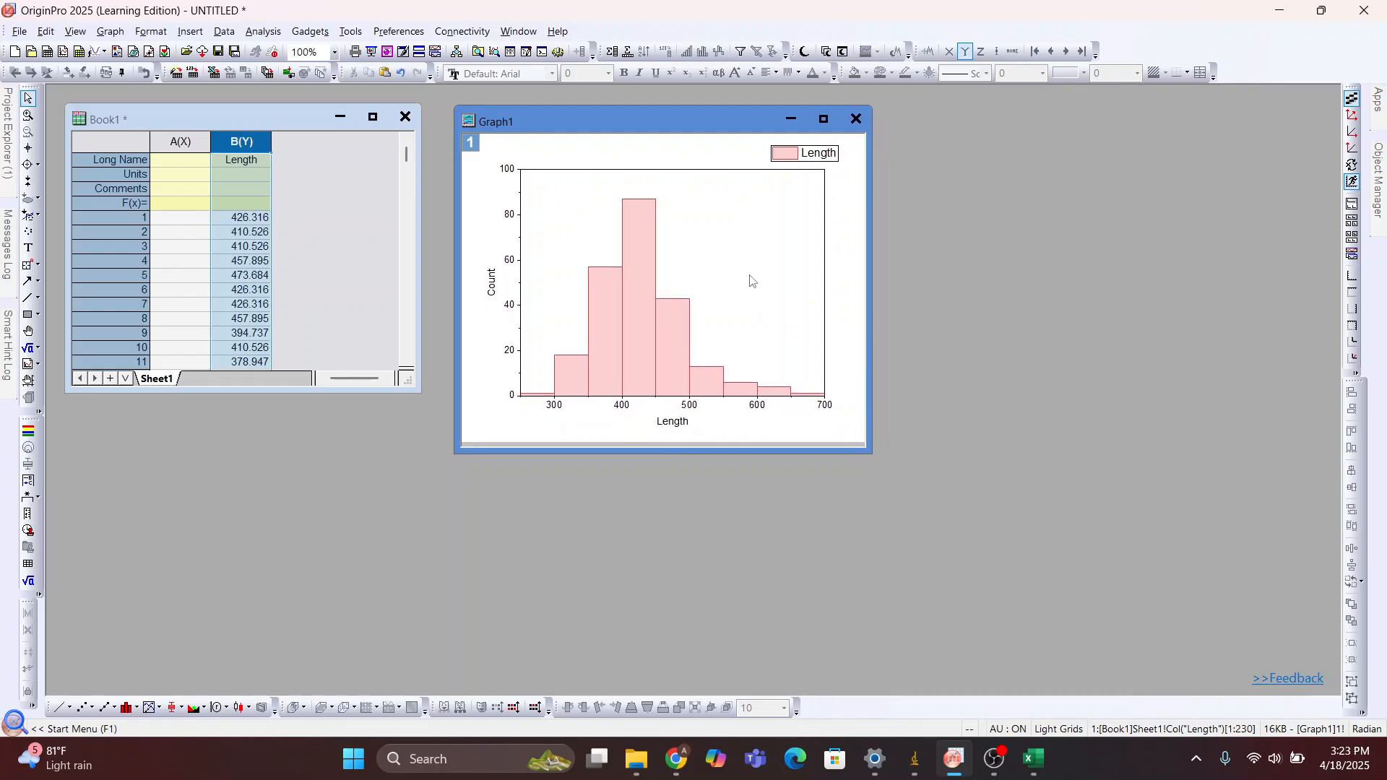
left_click_drag(681, 111, 1100, 127)
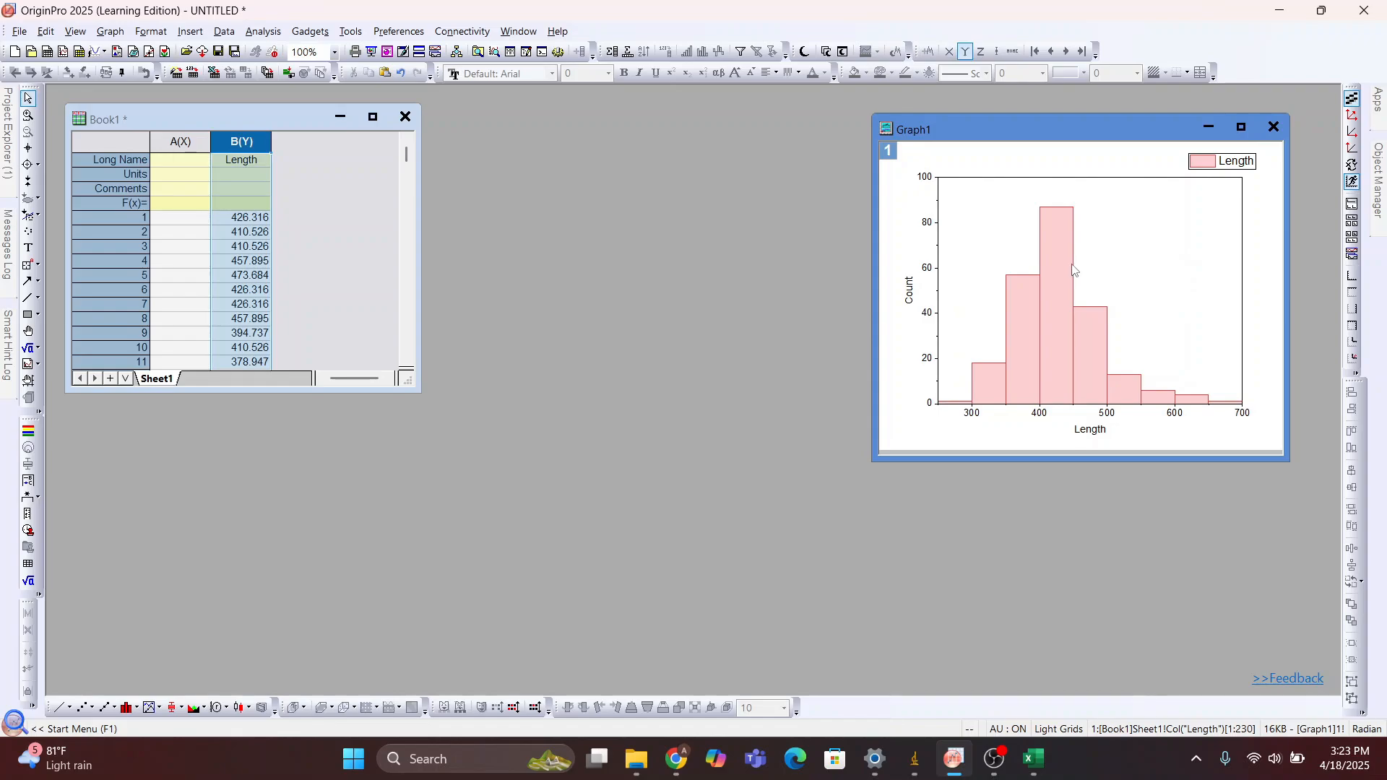
Go to the bin worksheet of the Length histogram
left_click(1052, 264)
right_click(1052, 264)
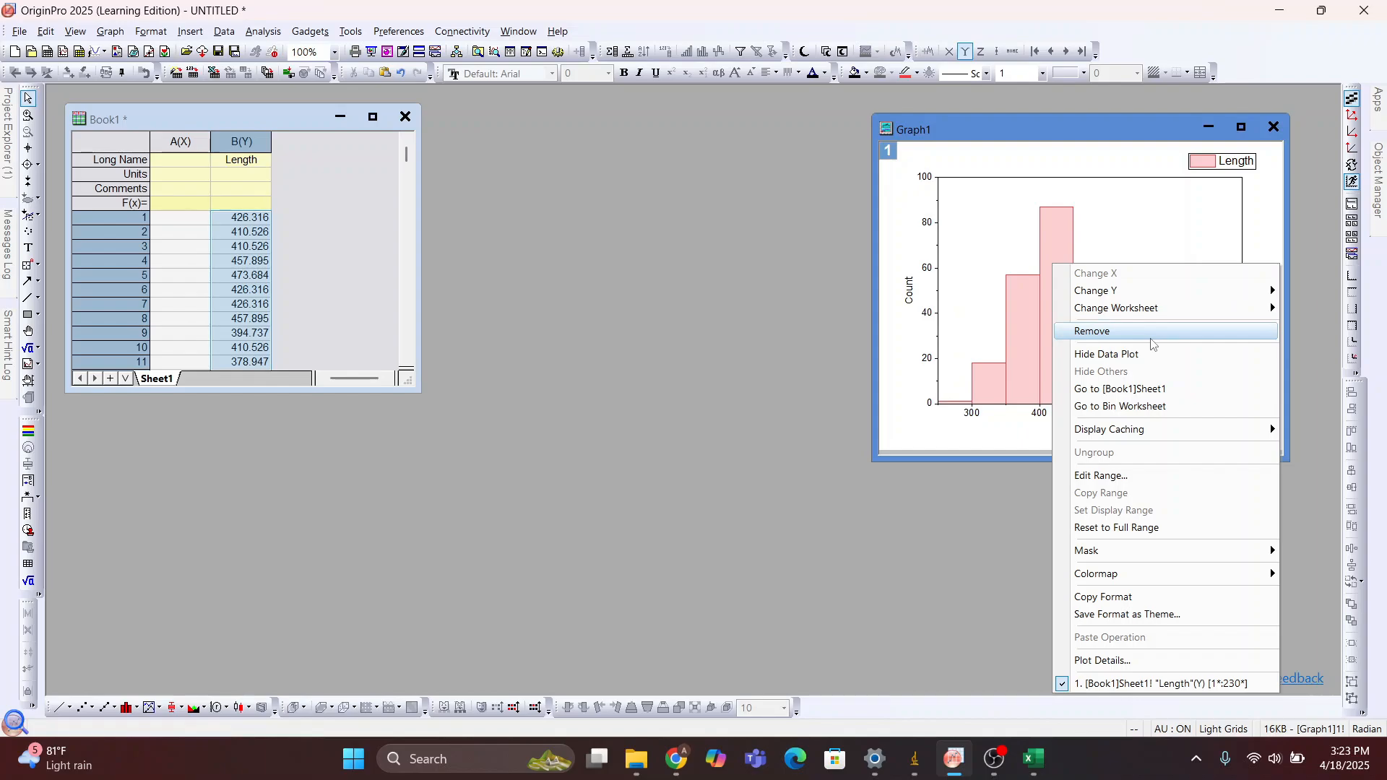
left_click(1166, 407)
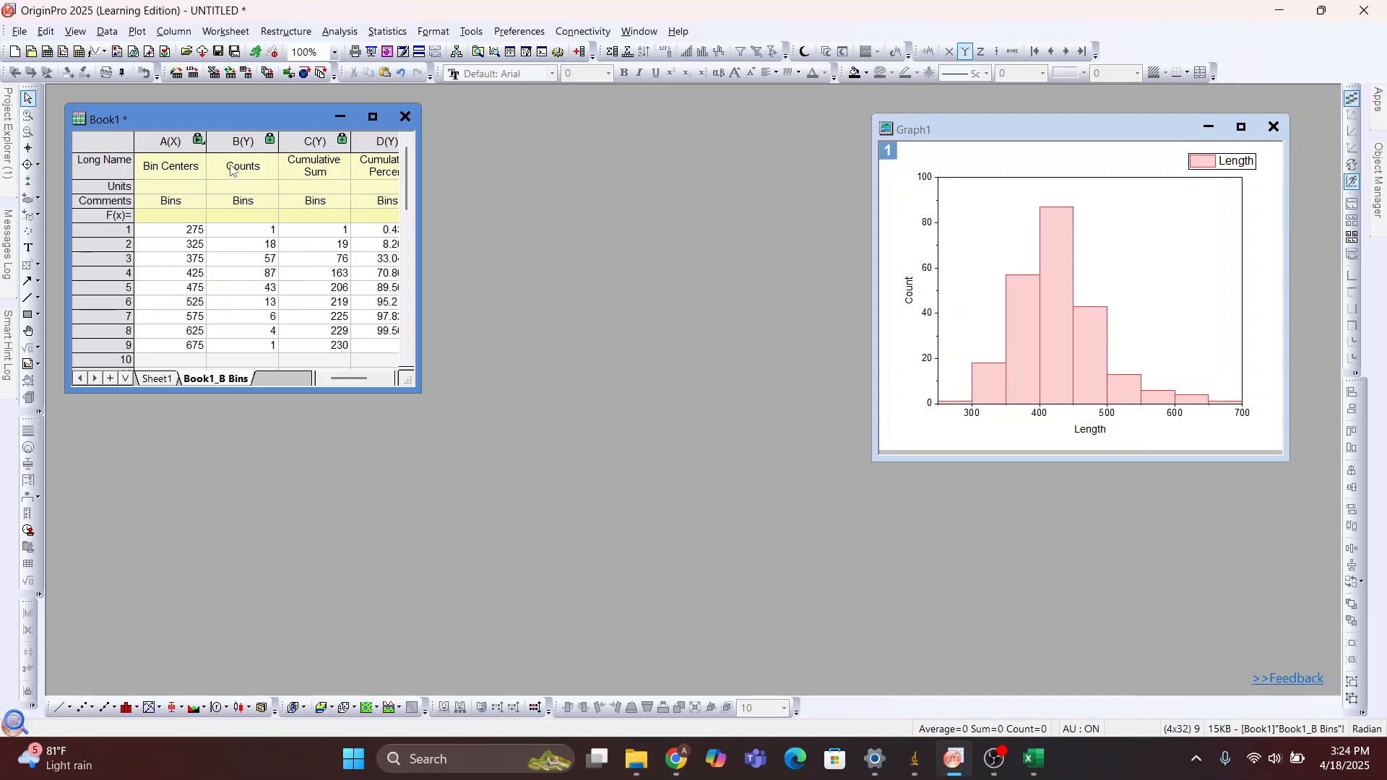
Plot the Bin Centers and Counts columns of the Book1_B Bins sheet as a column graph
left_click(157, 148)
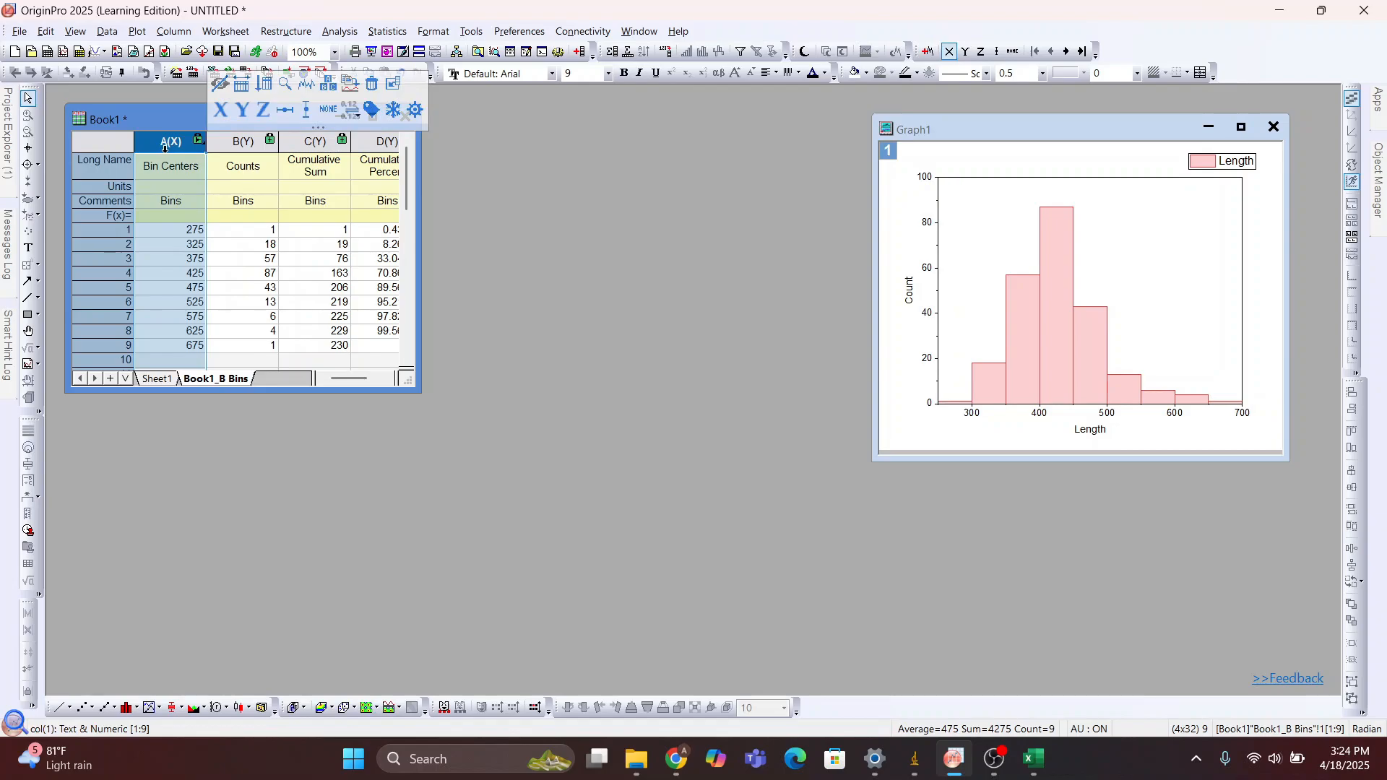
left_click(219, 137, "shift")
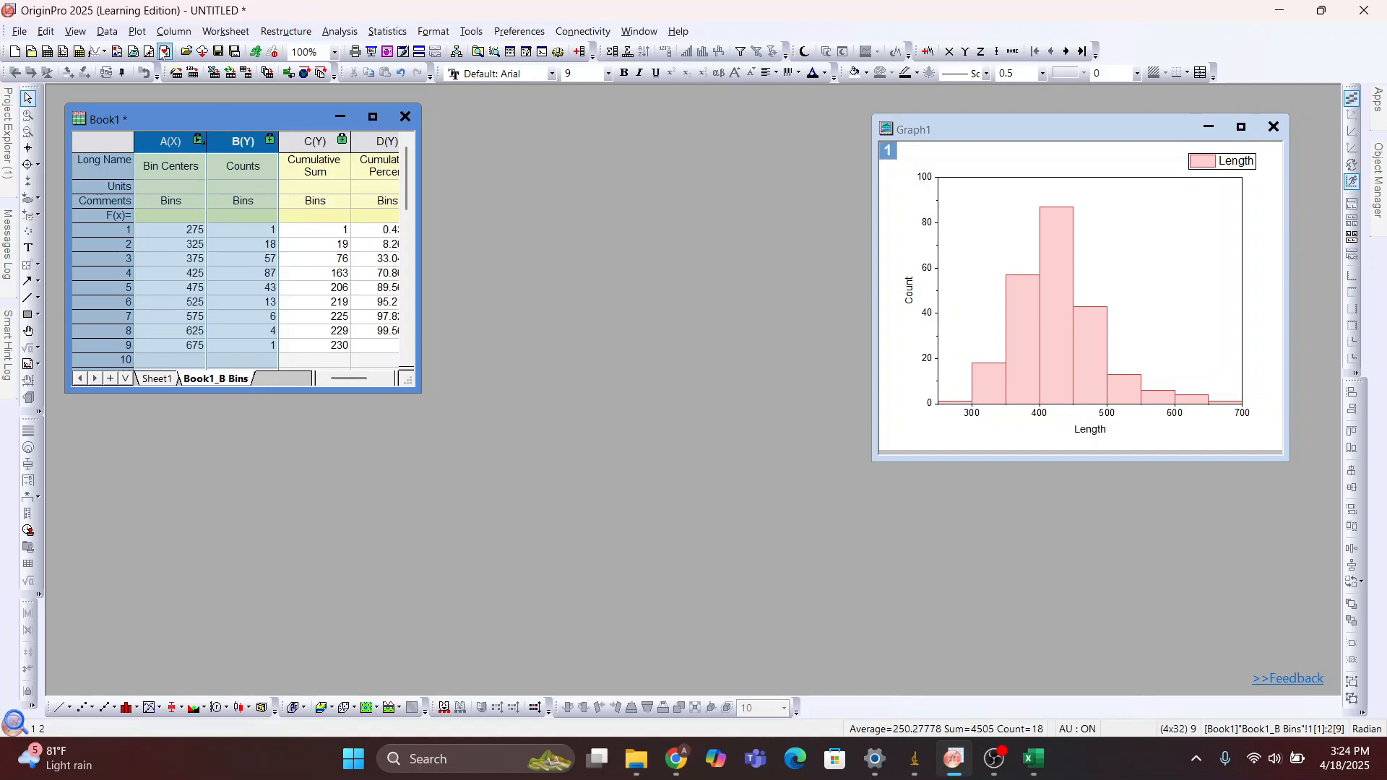
left_click(143, 35)
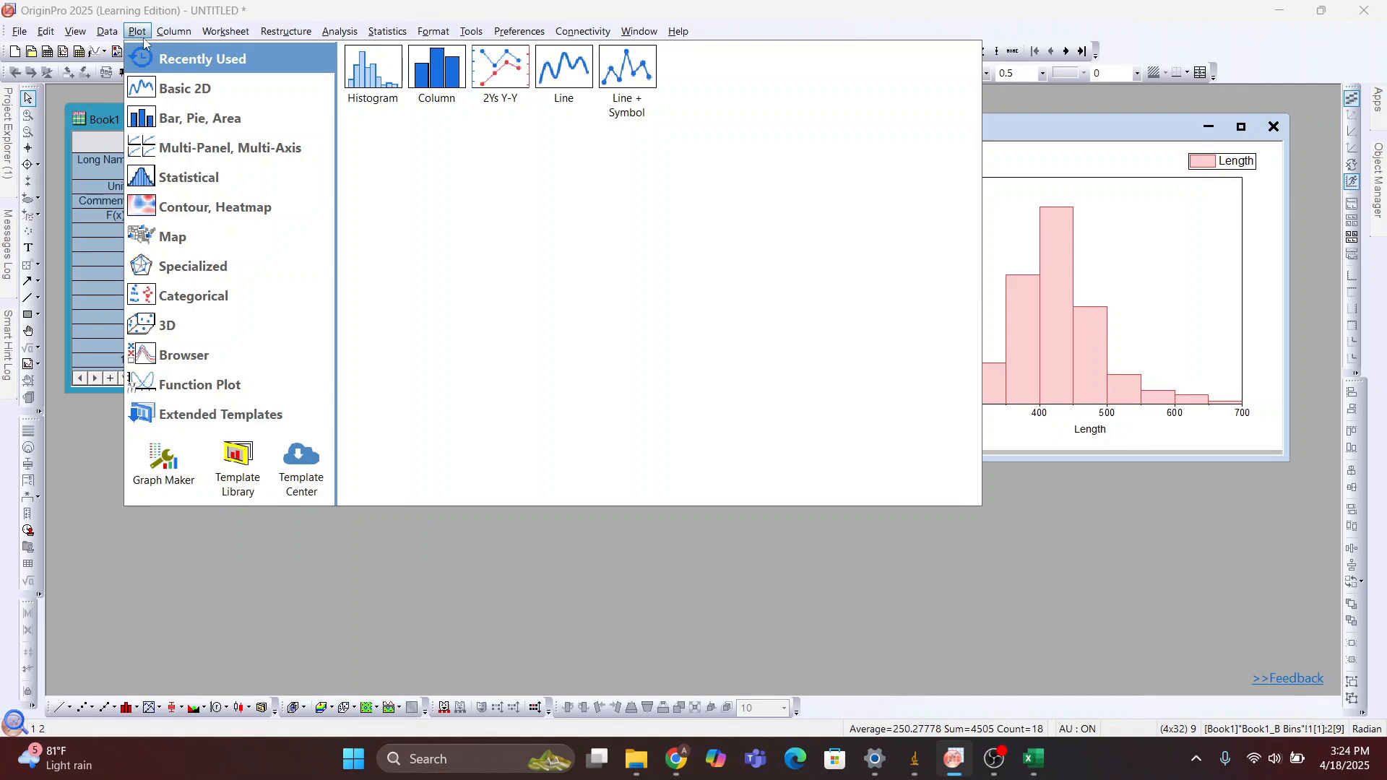
mouse_move(262, 95)
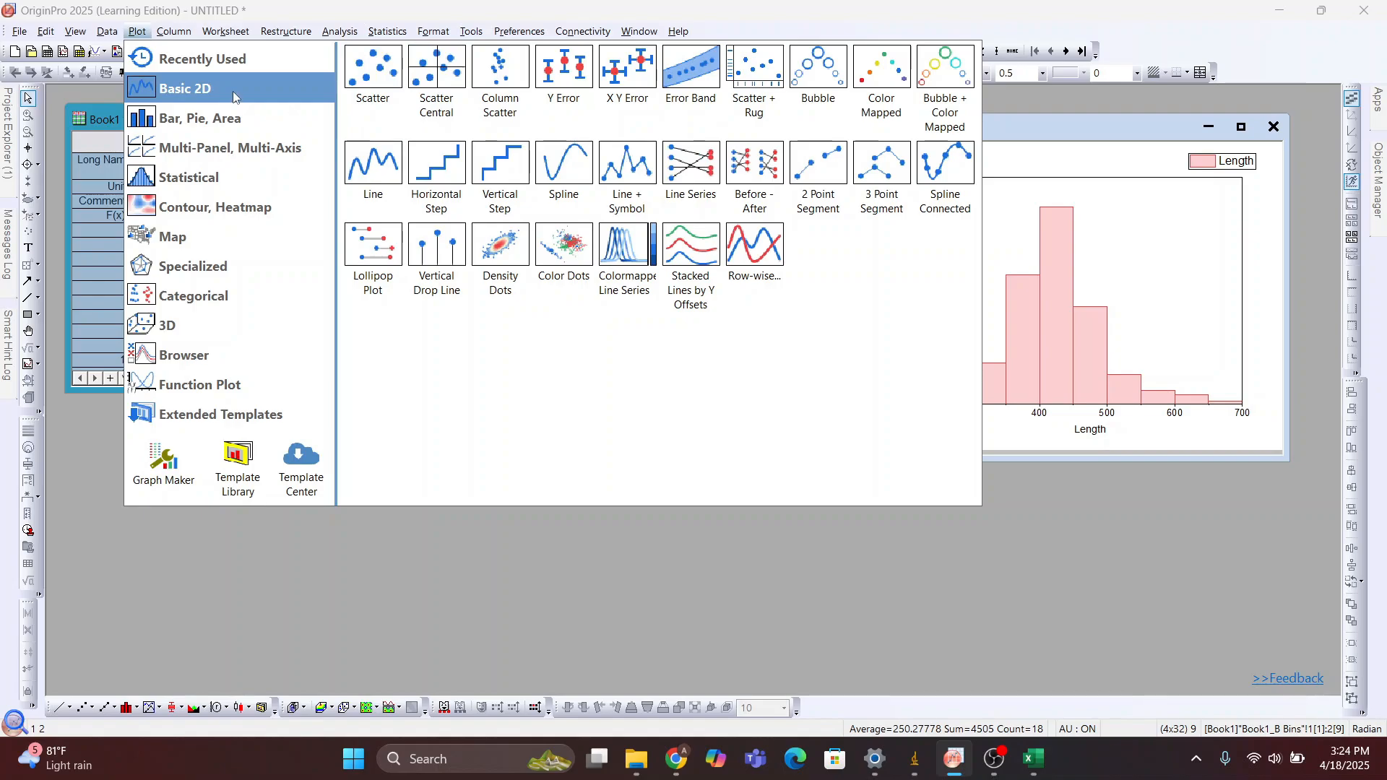
left_click(205, 36)
left_click(139, 32)
left_click(138, 32)
left_click(140, 34)
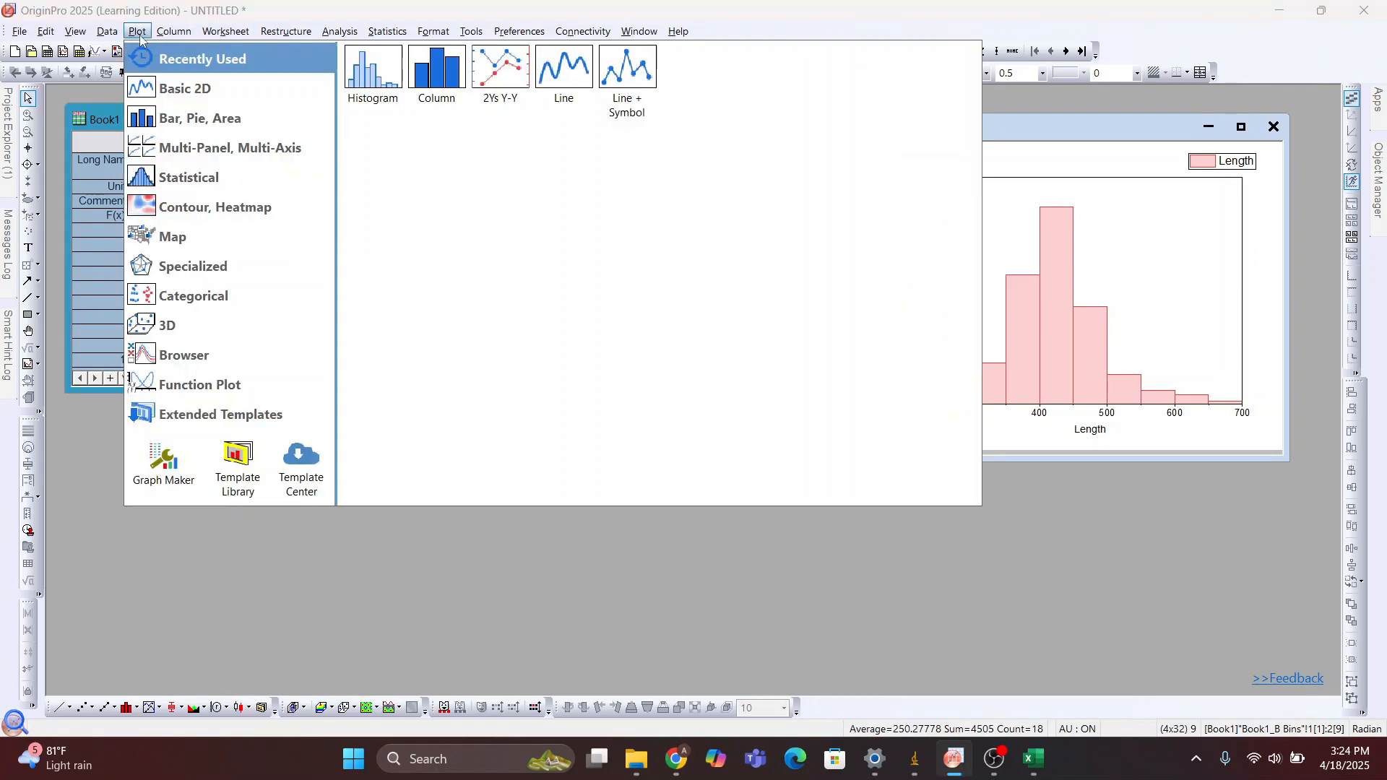
left_click(426, 89)
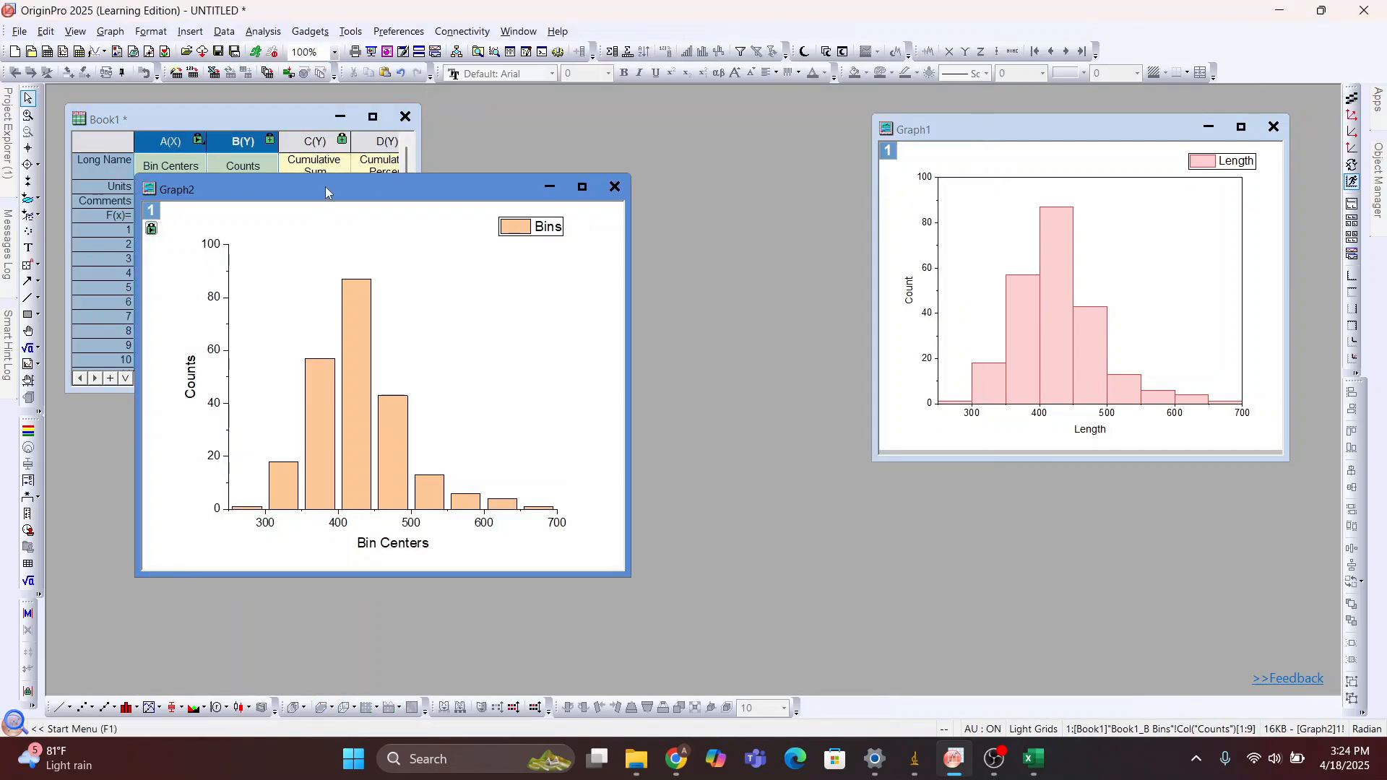
Resize and rearrange the Graph1 and Graph2 windows so both graphs sit beside the worksheet without overlapping
left_click_drag(325, 186, 478, 206)
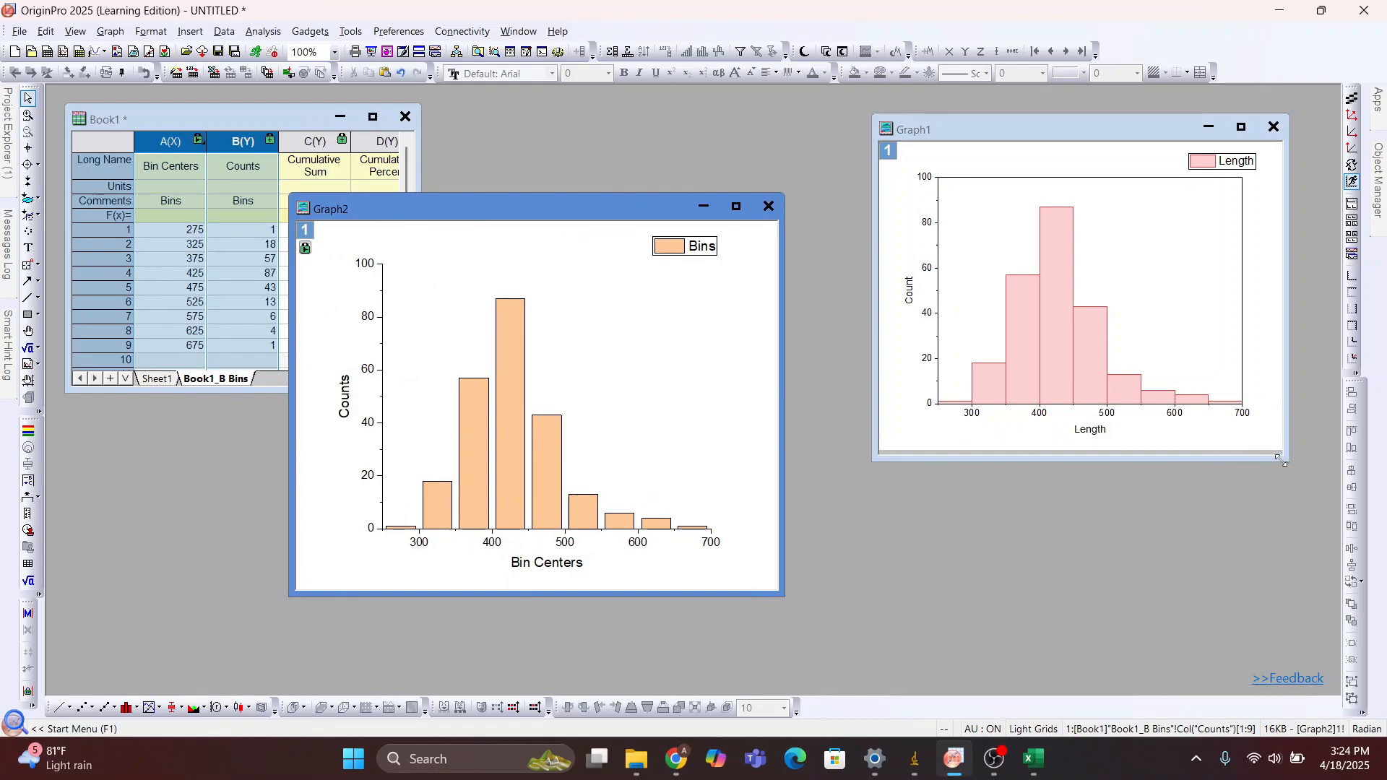
left_click_drag(1280, 460, 1201, 399)
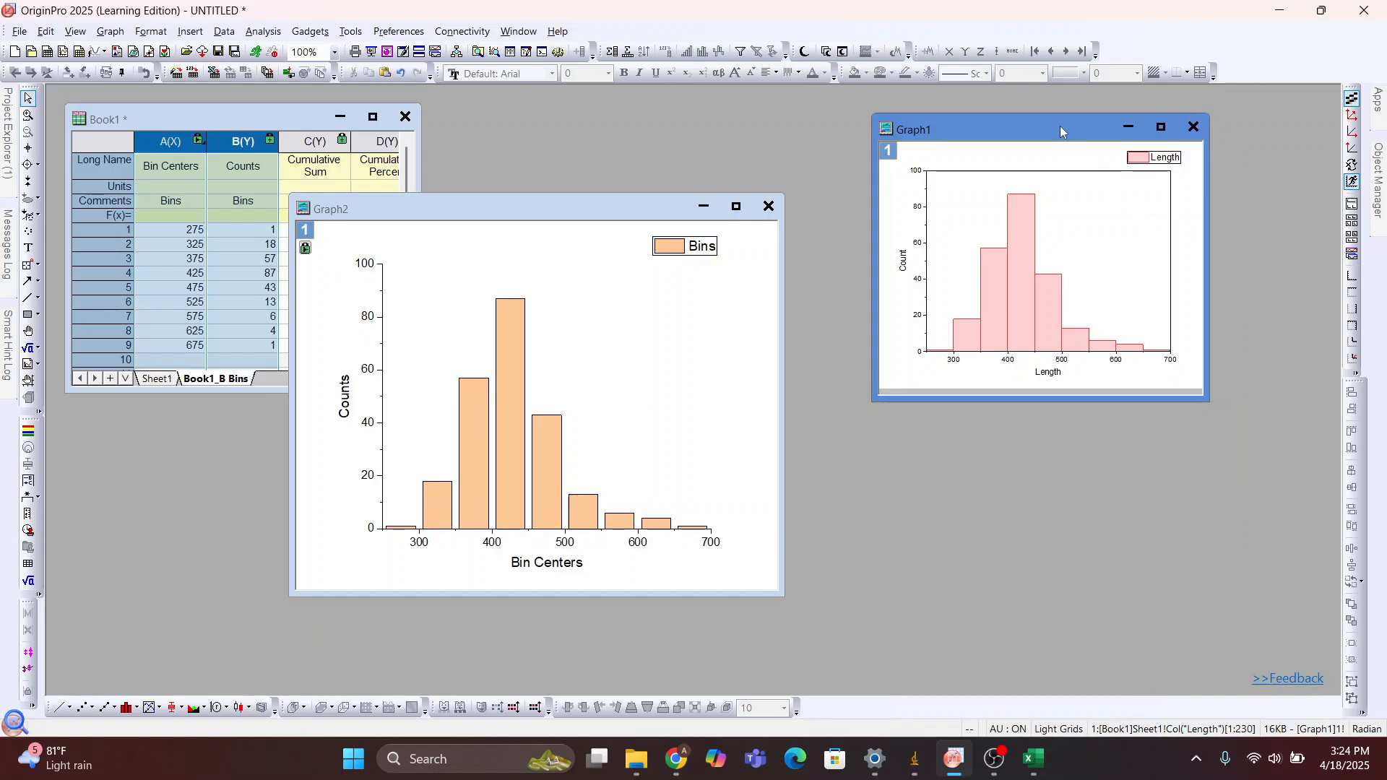
left_click_drag(1060, 129, 1170, 133)
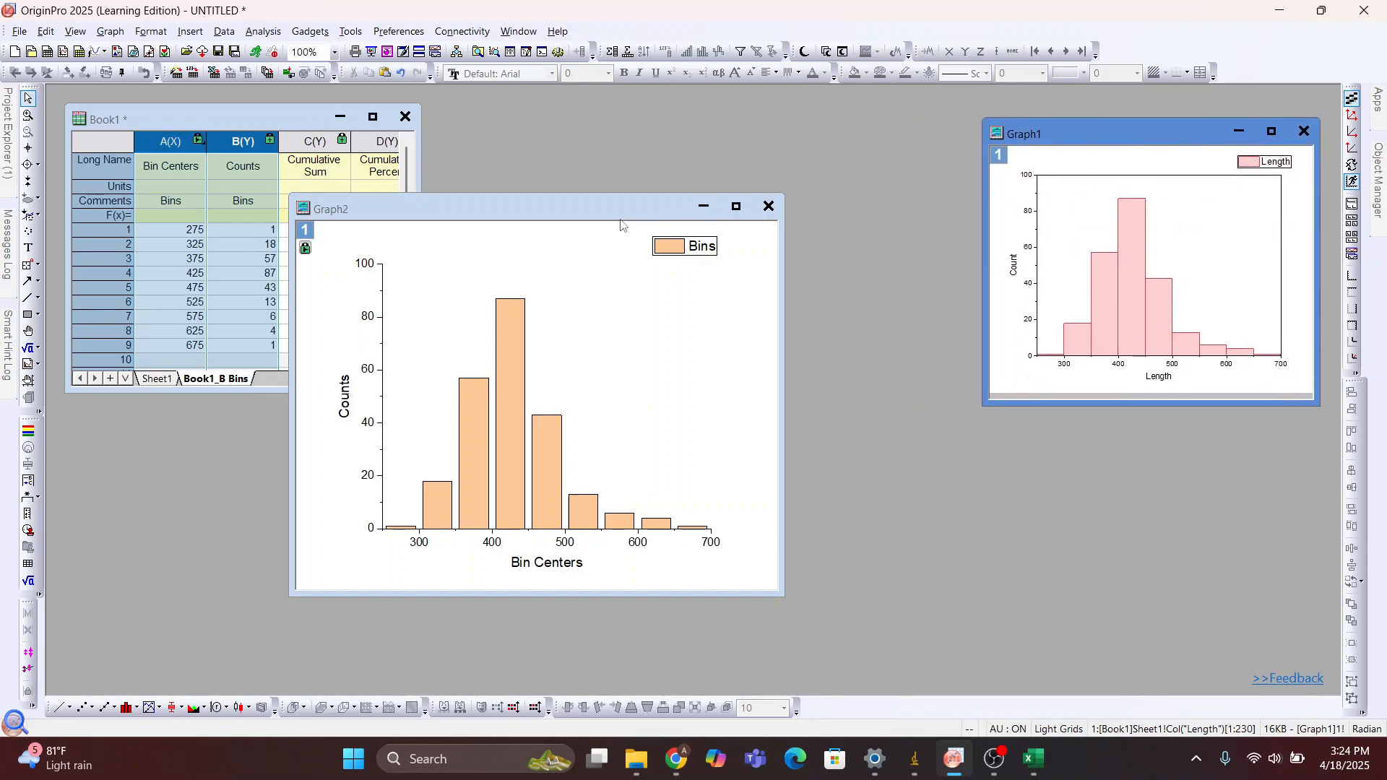
left_click_drag(613, 209, 767, 131)
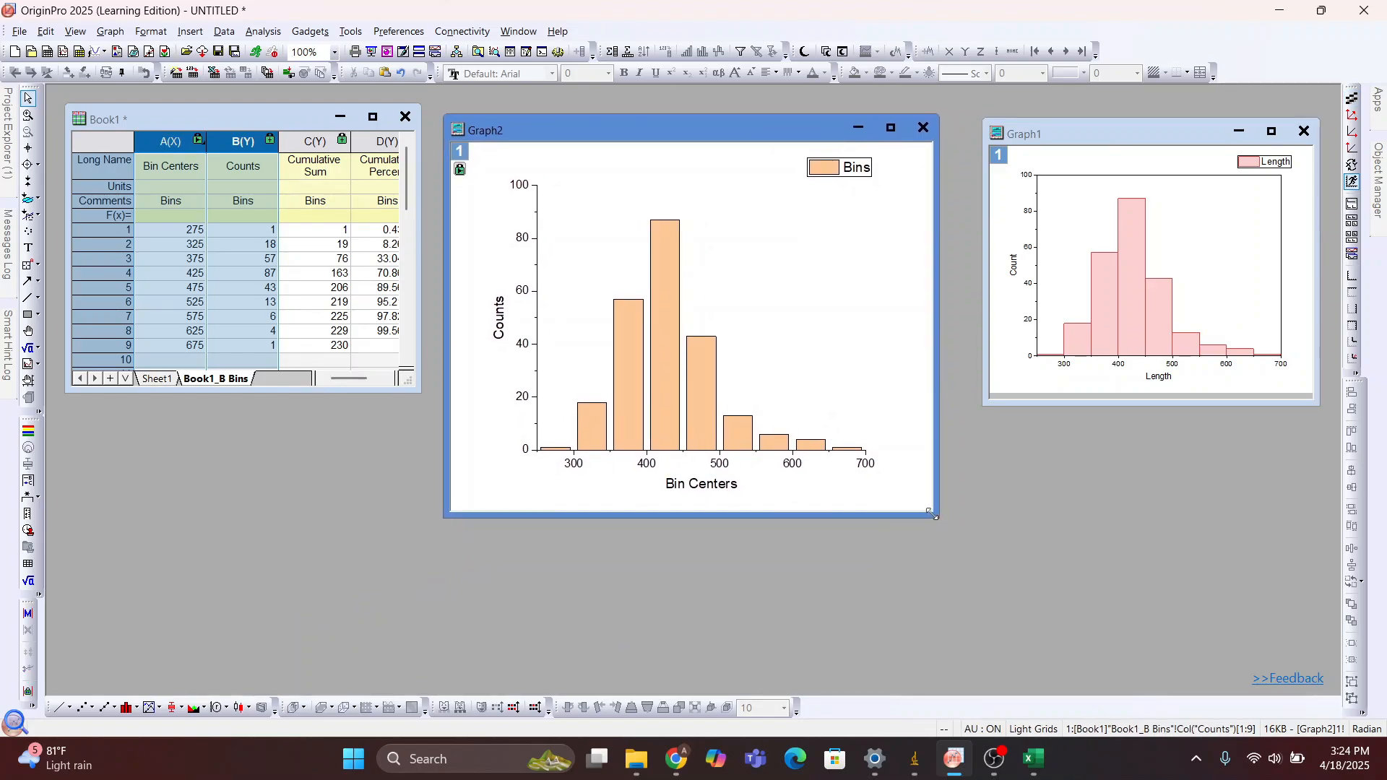
left_click_drag(932, 514, 866, 463)
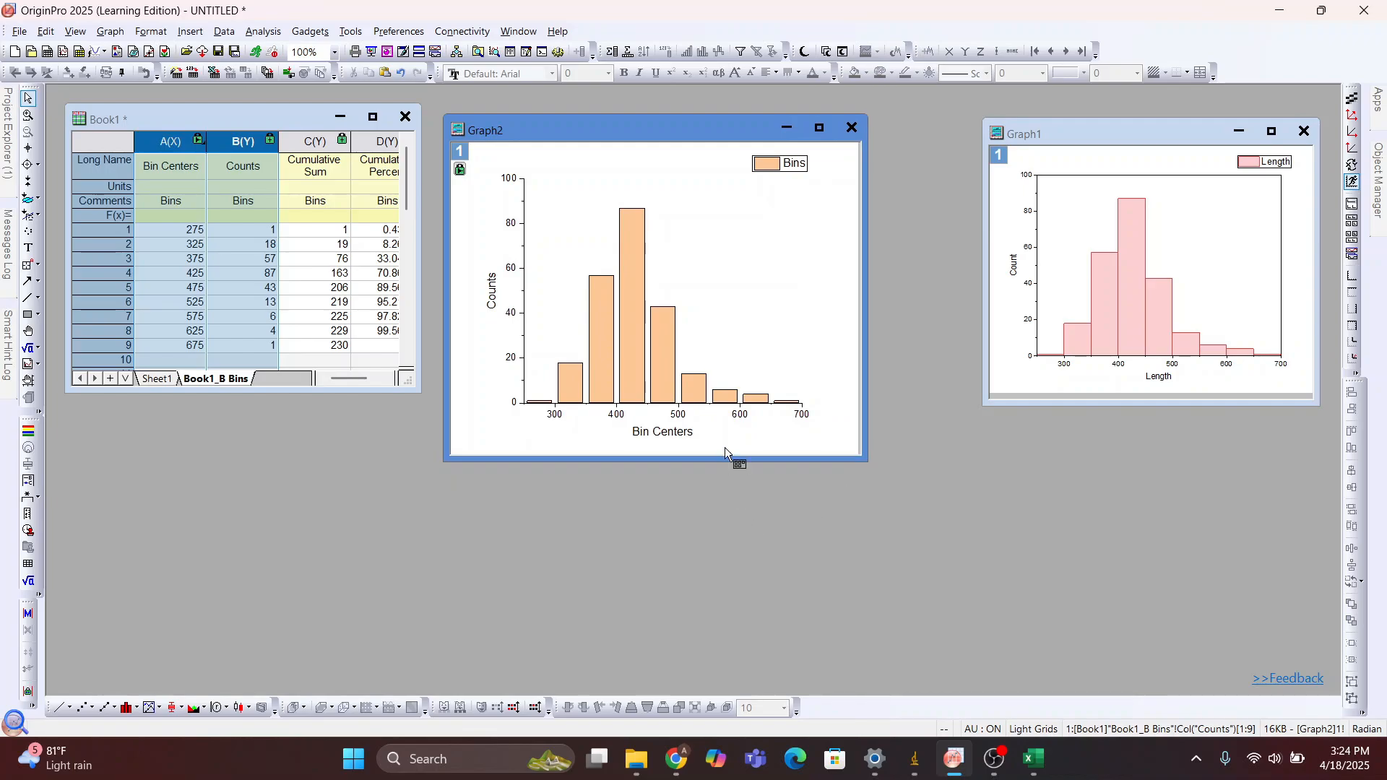
Set up a nonlinear curve fit on the Graph2 column plot with the LogNormal function from the Peak Functions category
left_click(697, 251)
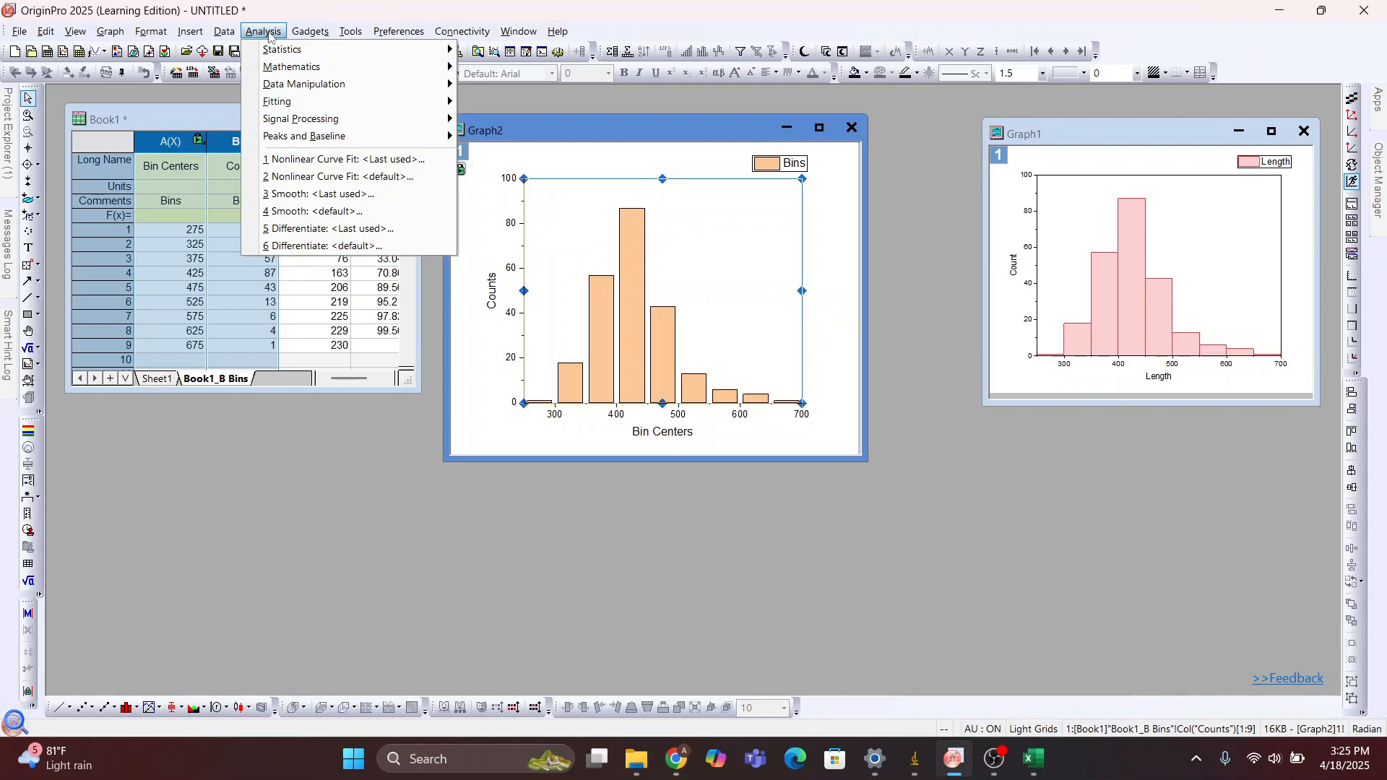
mouse_move(284, 102)
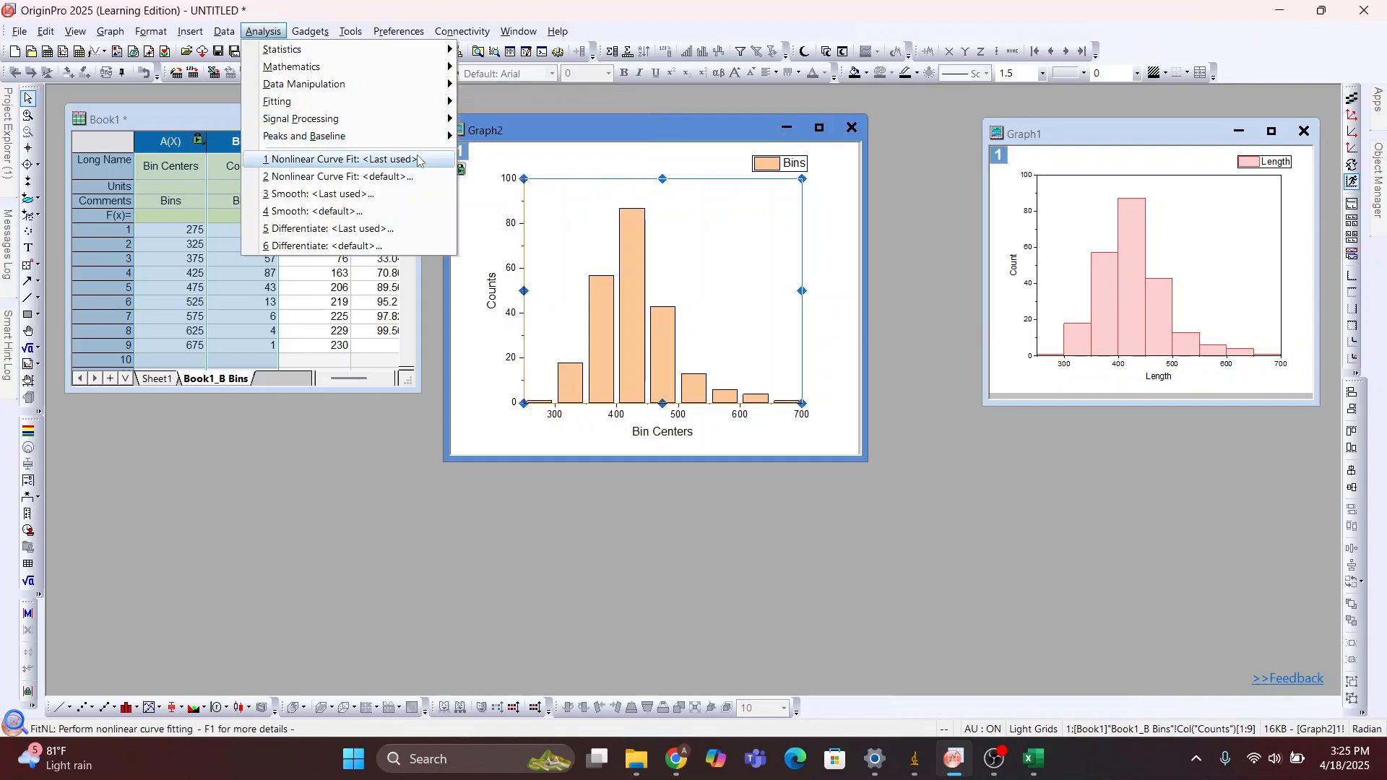
mouse_move(396, 141)
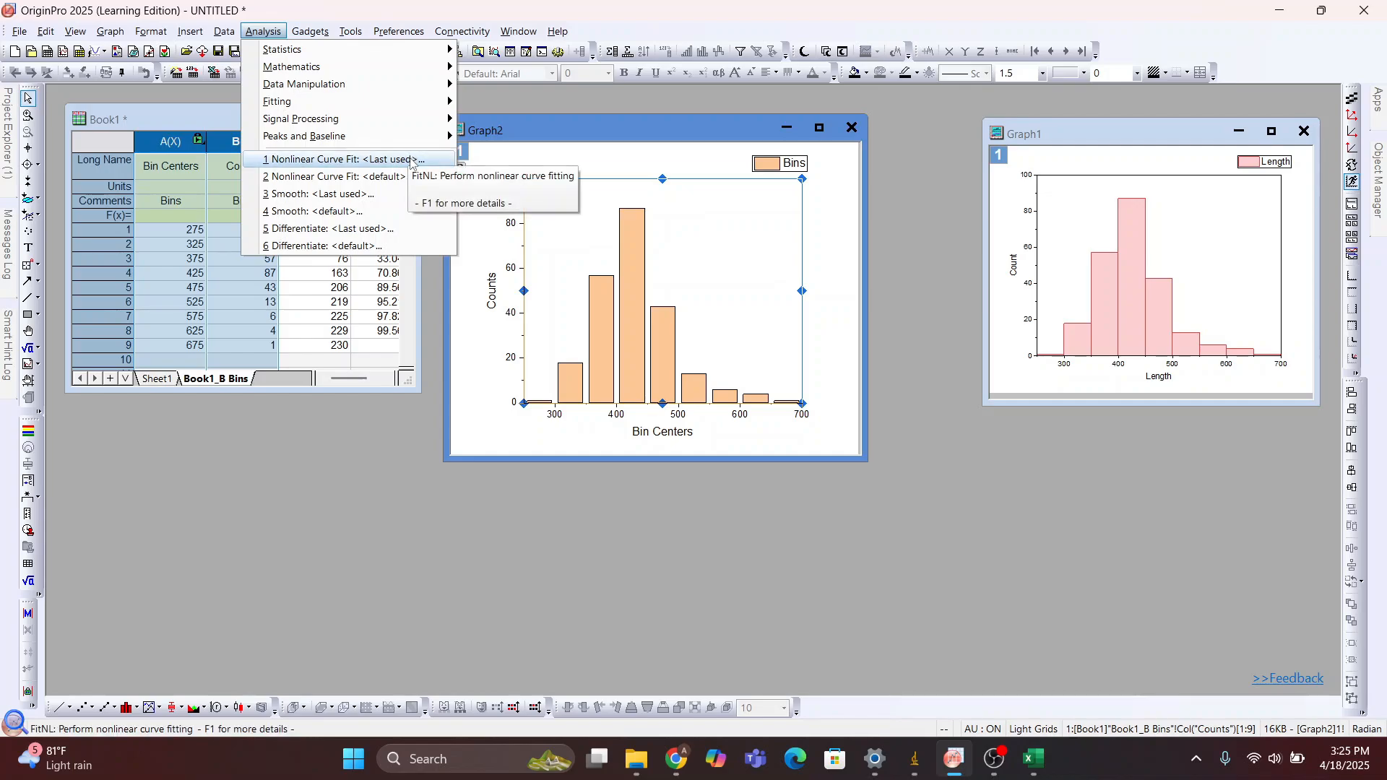
mouse_move(416, 107)
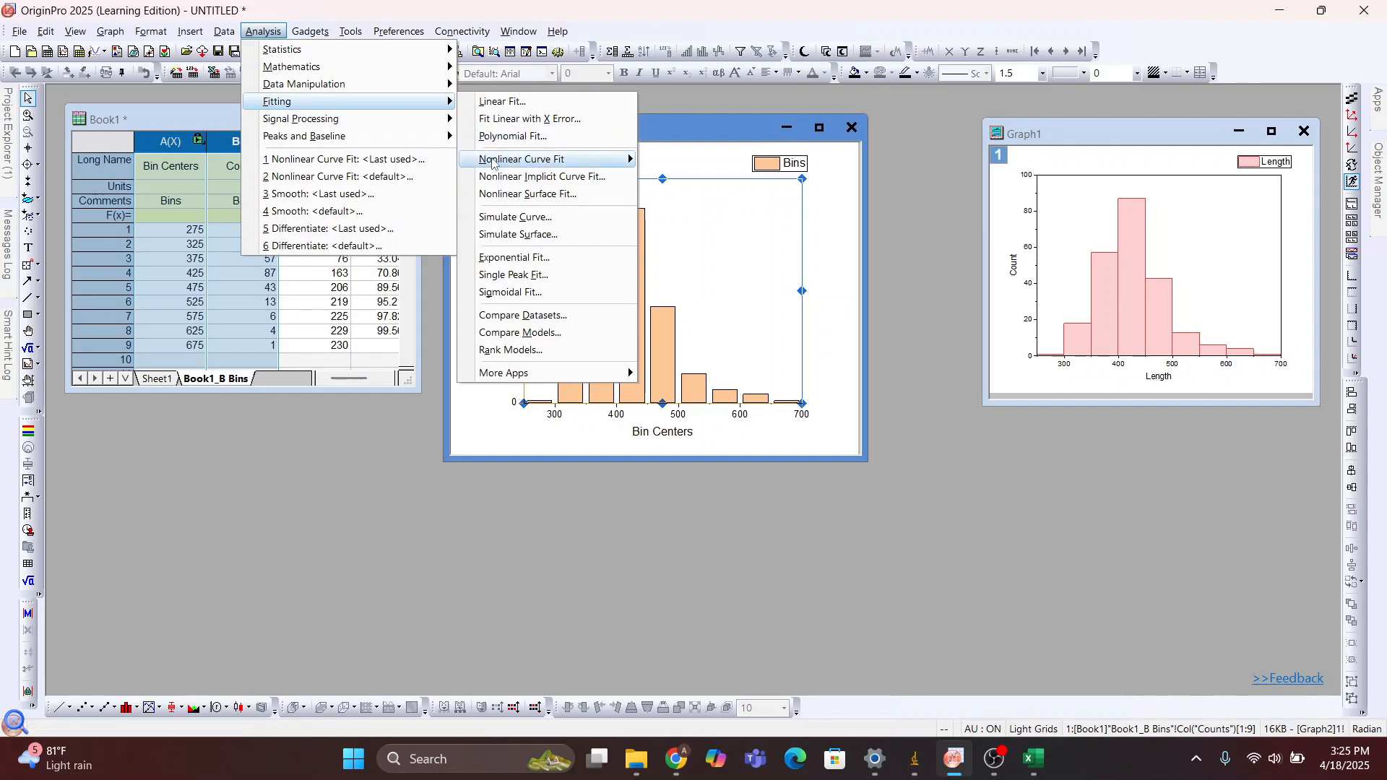
mouse_move(486, 161)
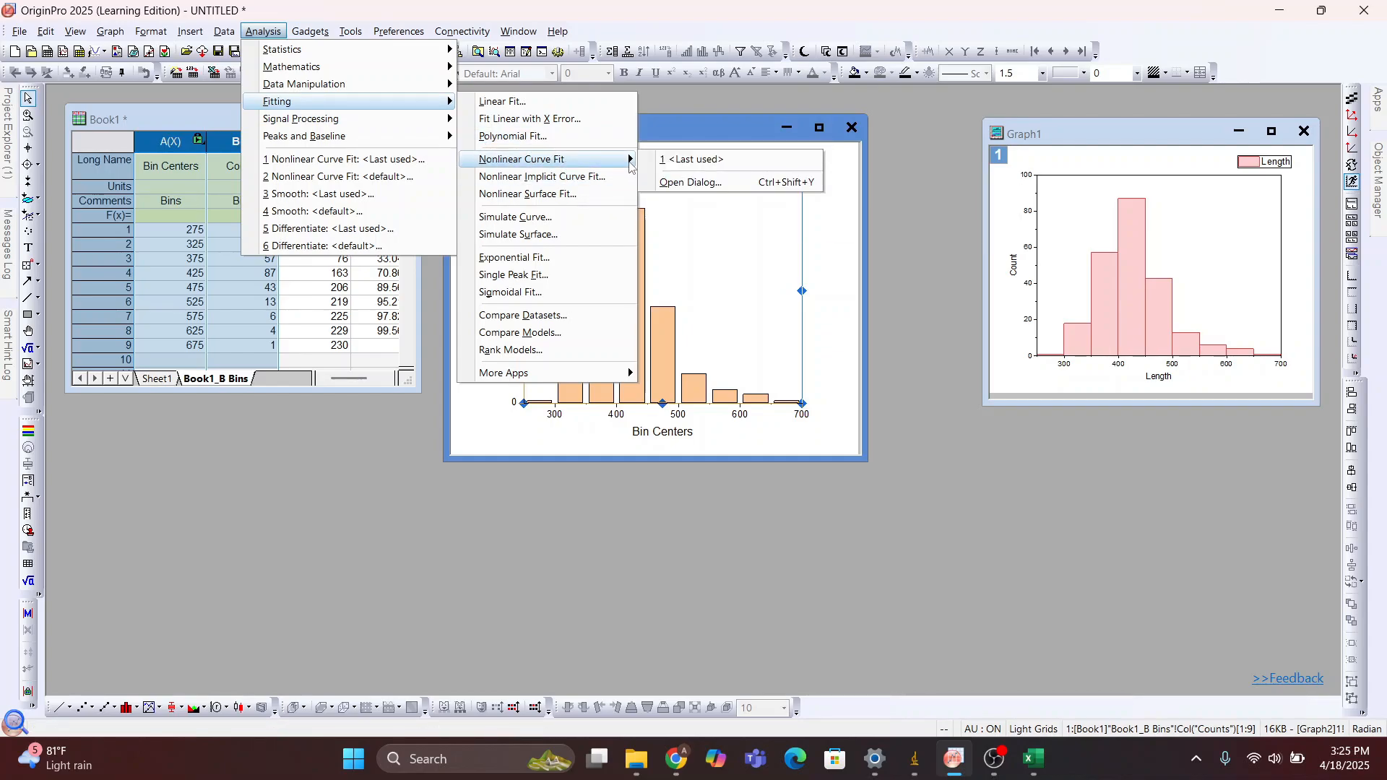
left_click(666, 182)
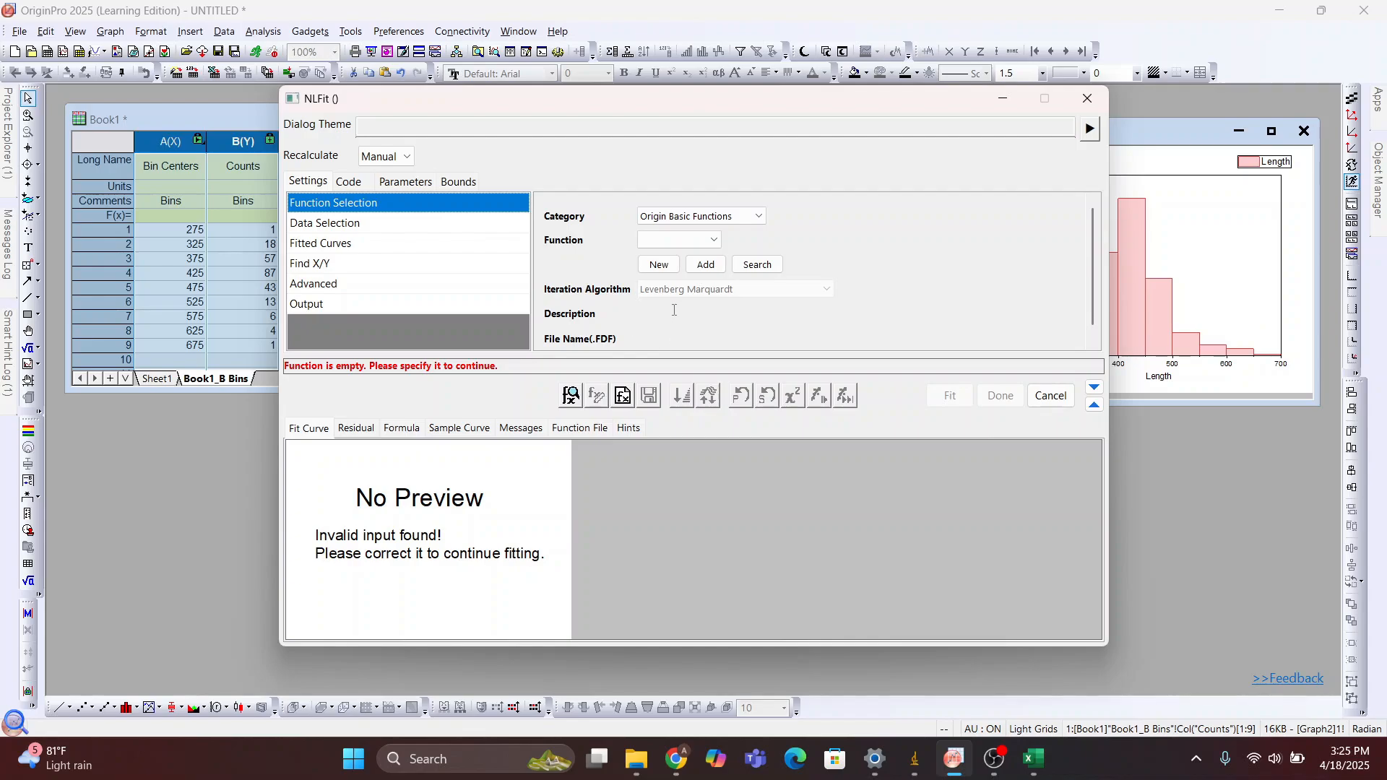
left_click(762, 216)
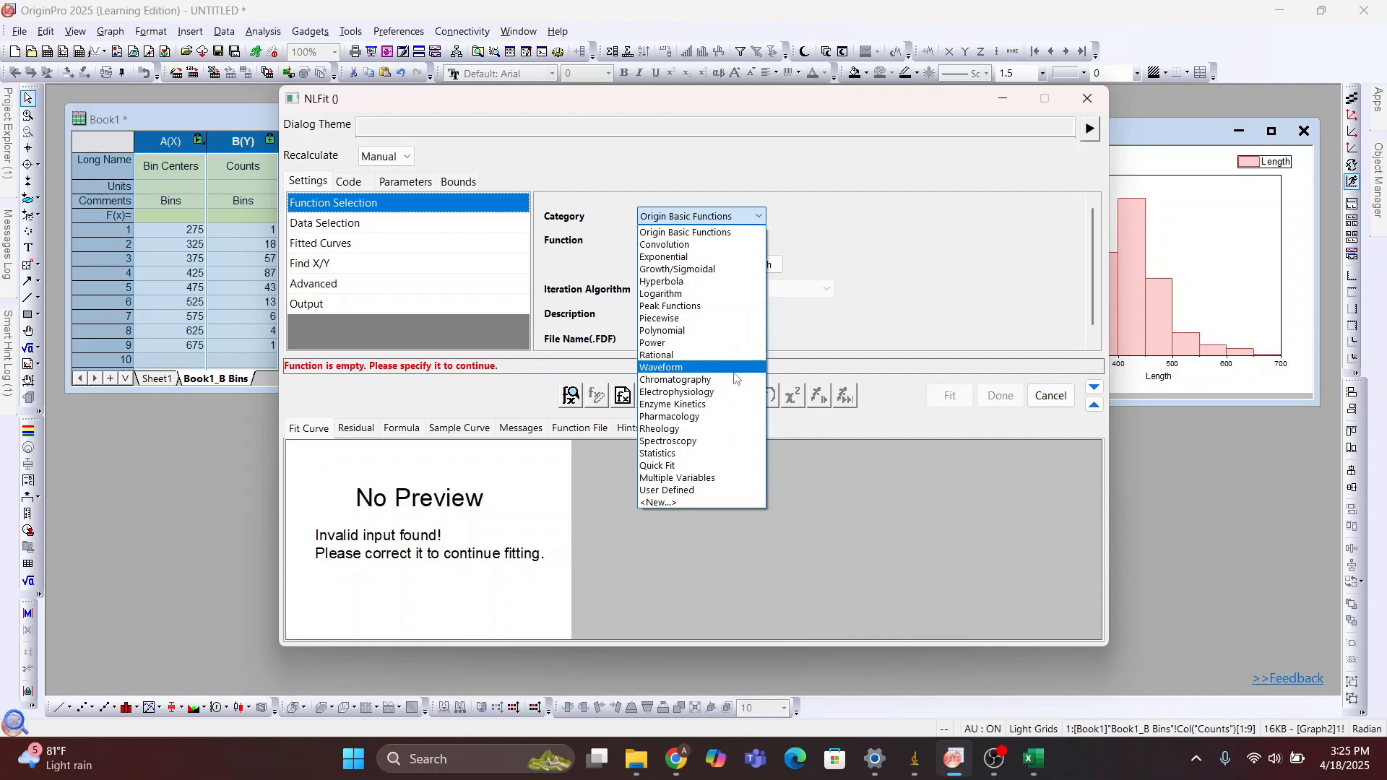
left_click(728, 306)
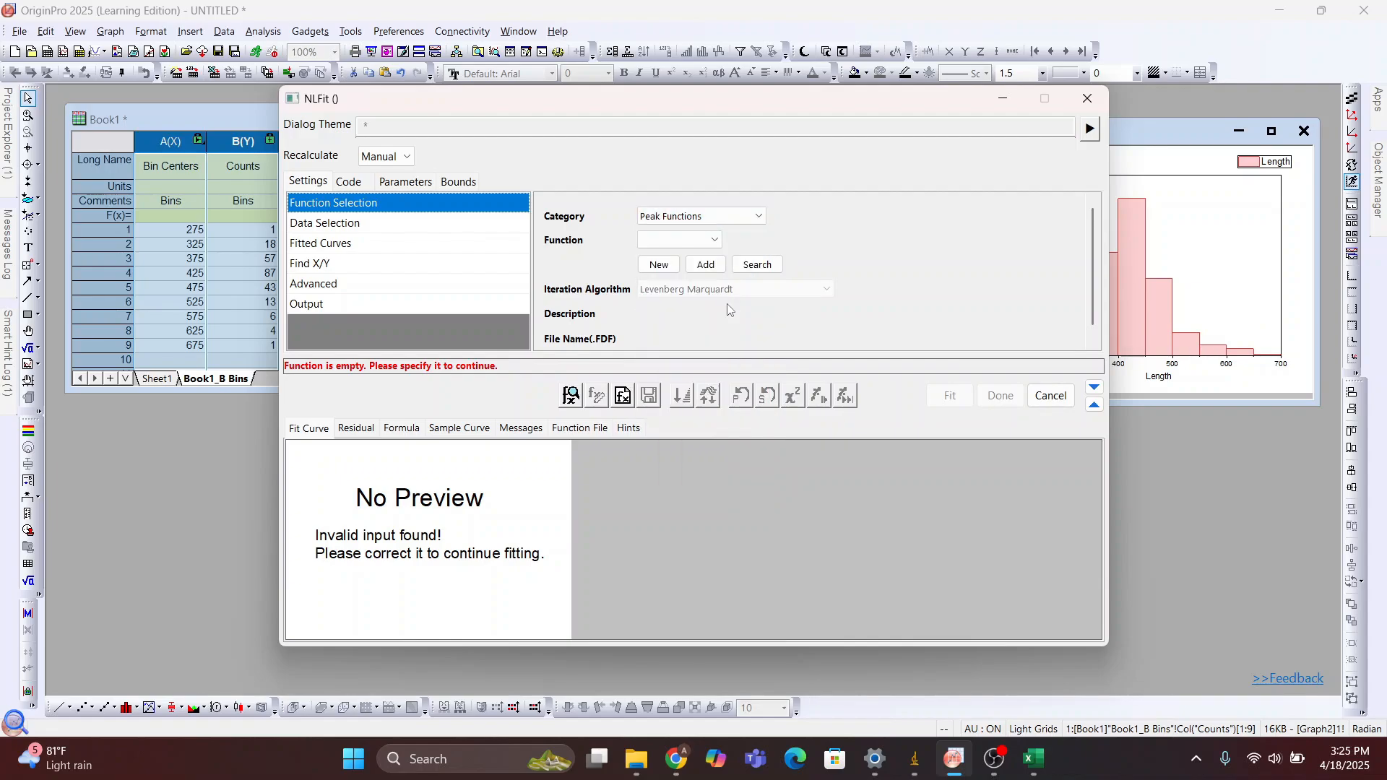
left_click(709, 242)
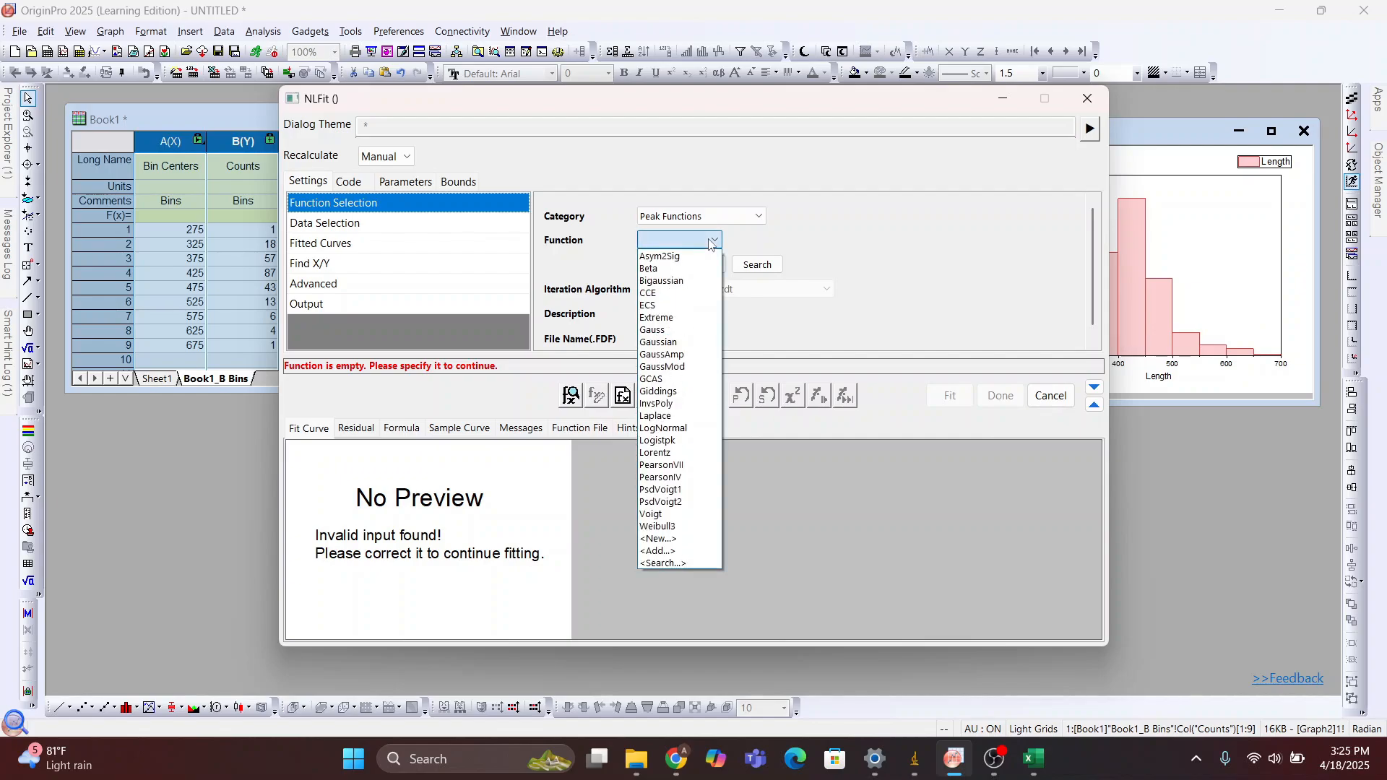
left_click(698, 430)
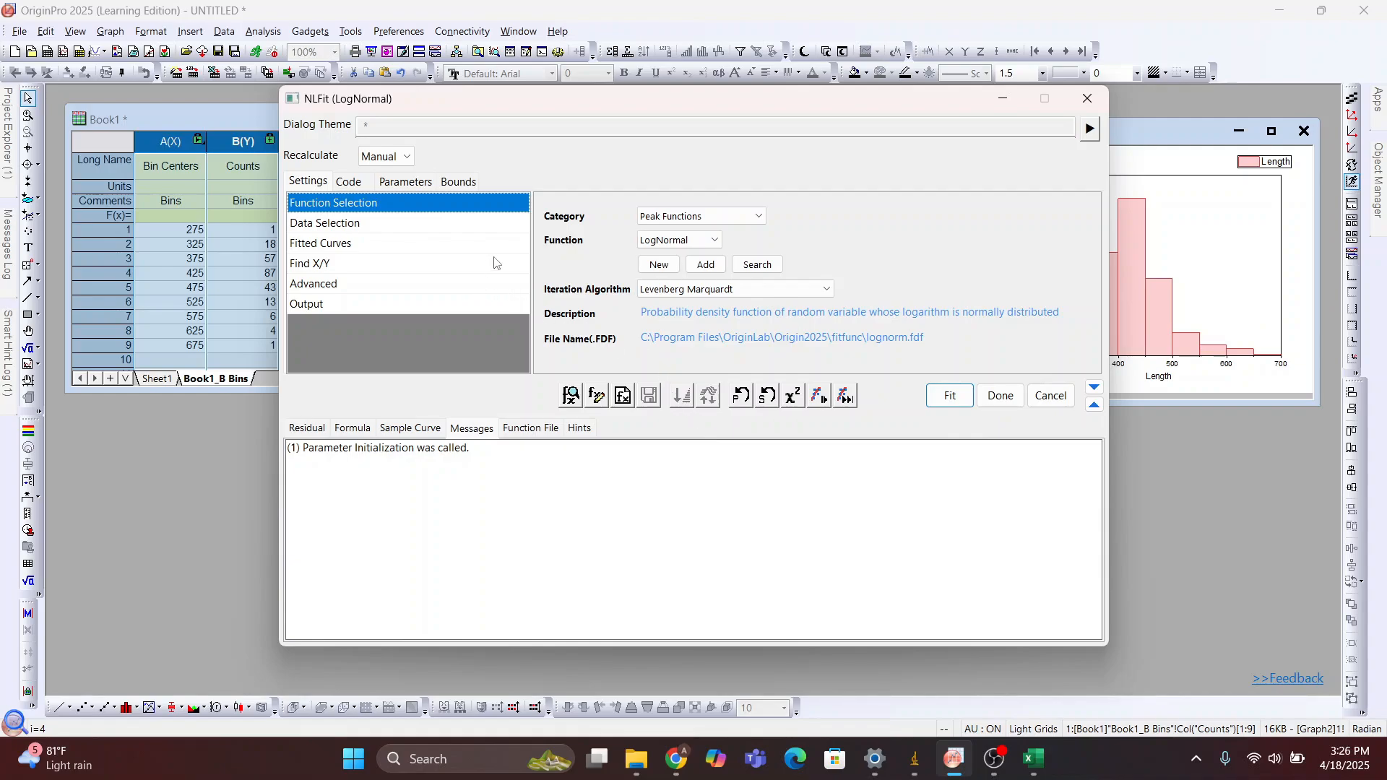
Examine the advanced settings of the LogNormal fit, expanding the Quantities group and its Fit Statistics options
left_click(440, 286)
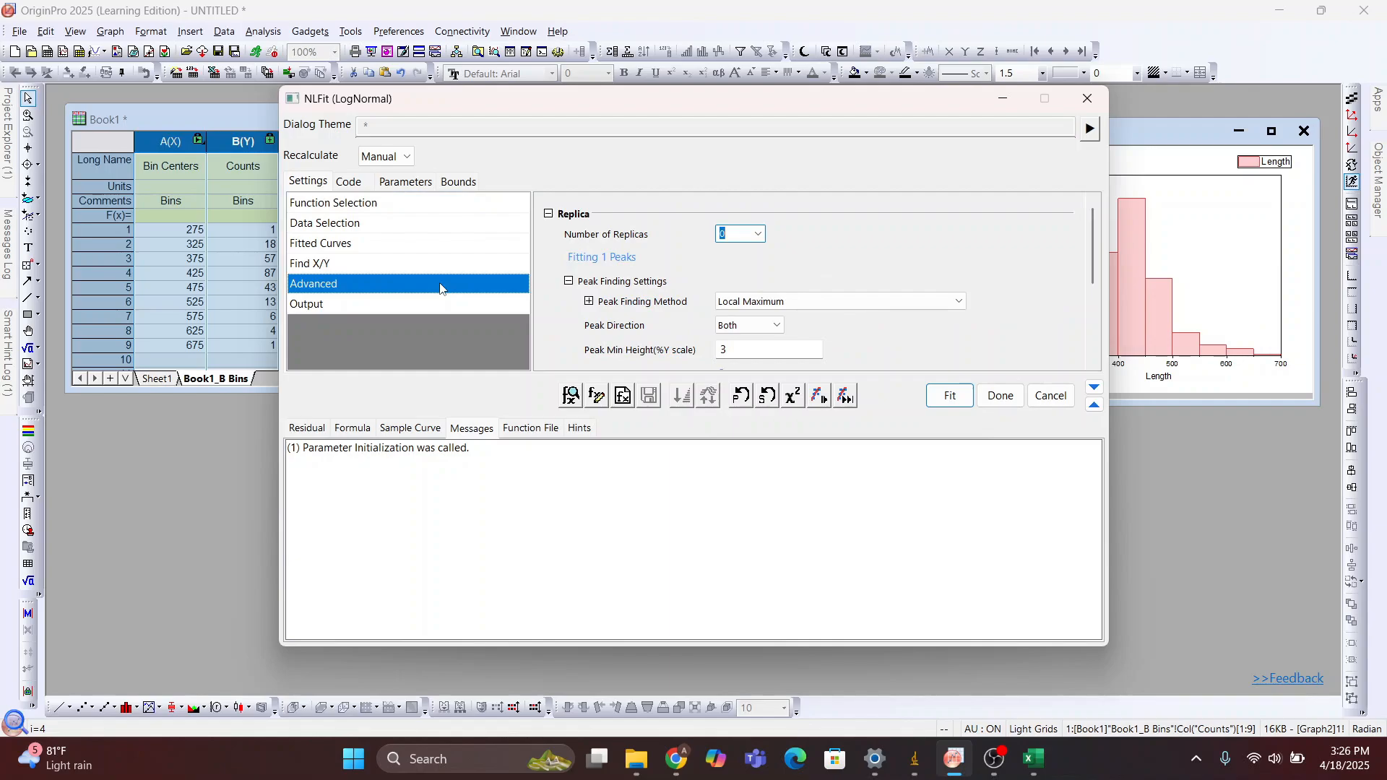
scroll(637, 285, "down", 3)
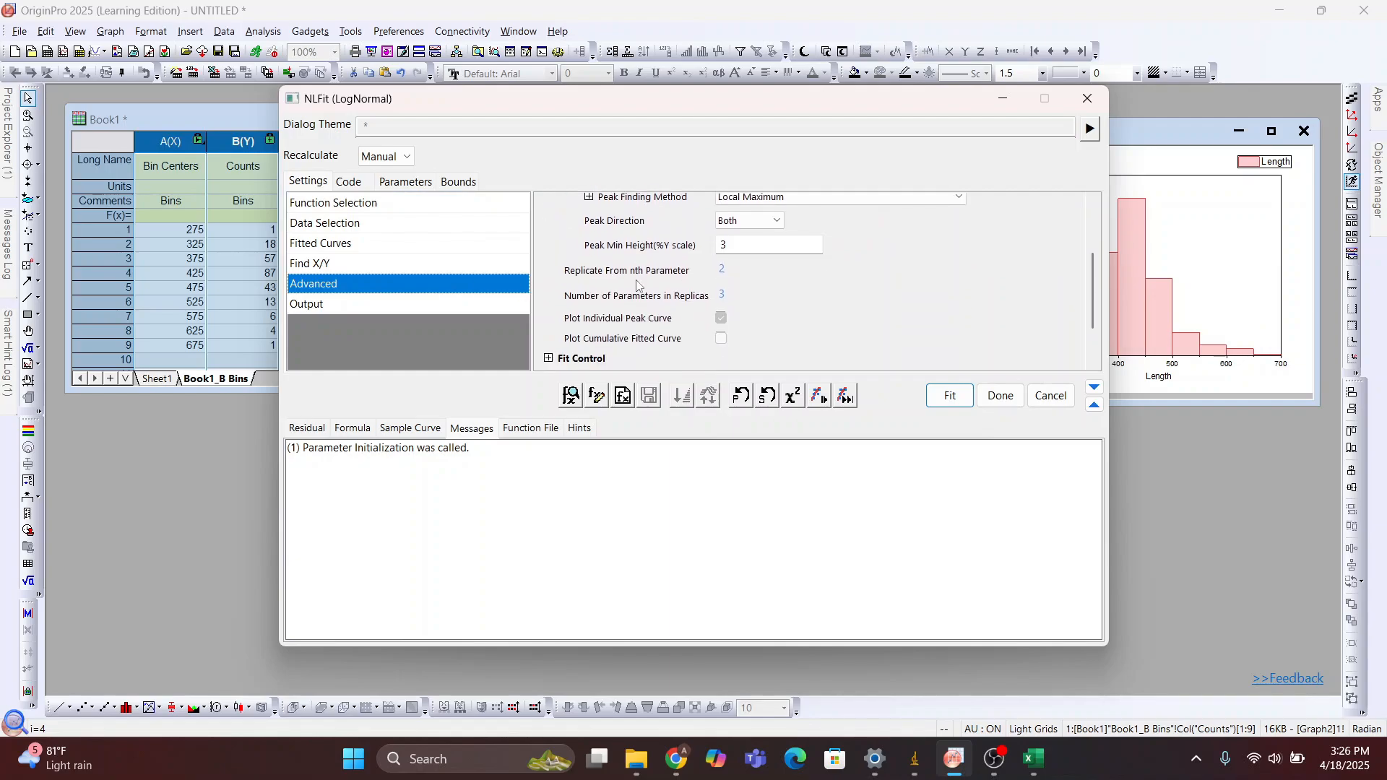
scroll(637, 285, "down", 3)
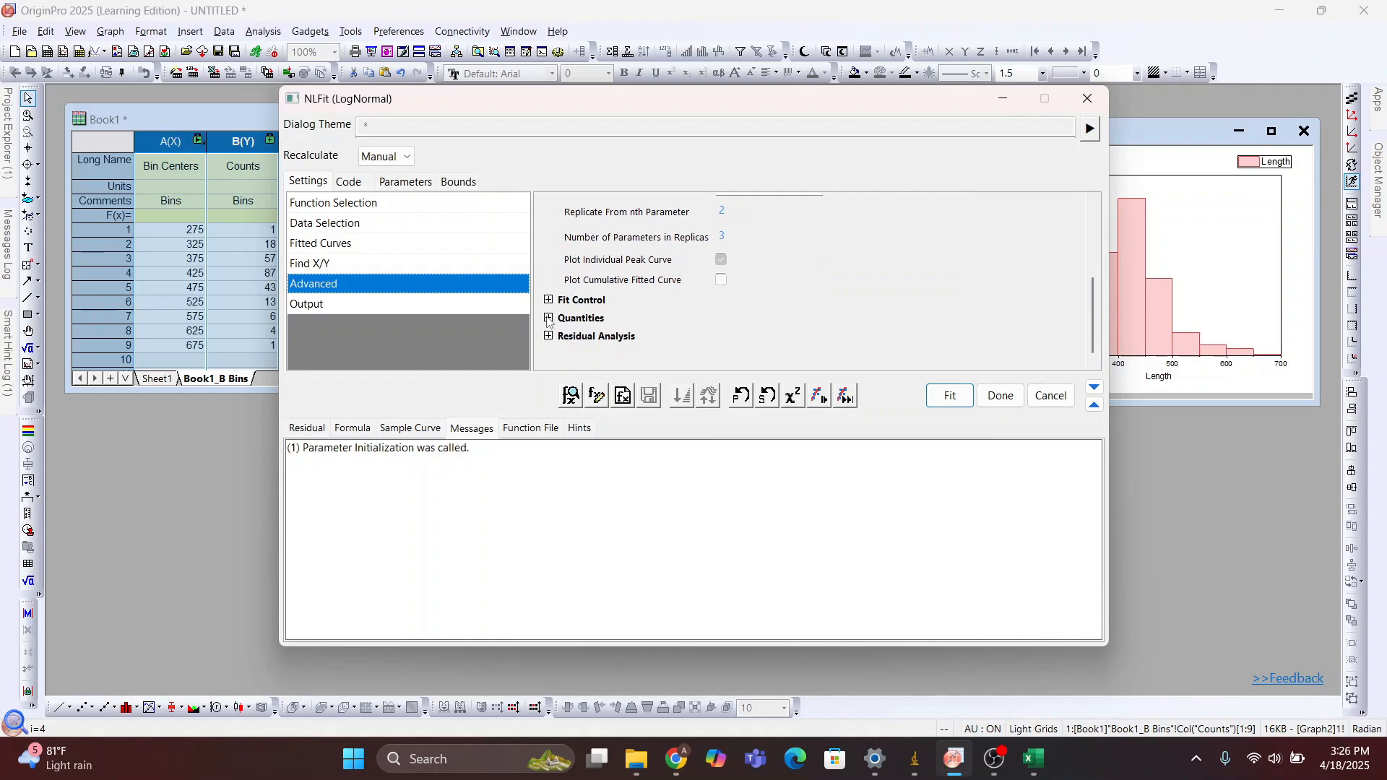
left_click(548, 319)
scroll(672, 275, "down", 3)
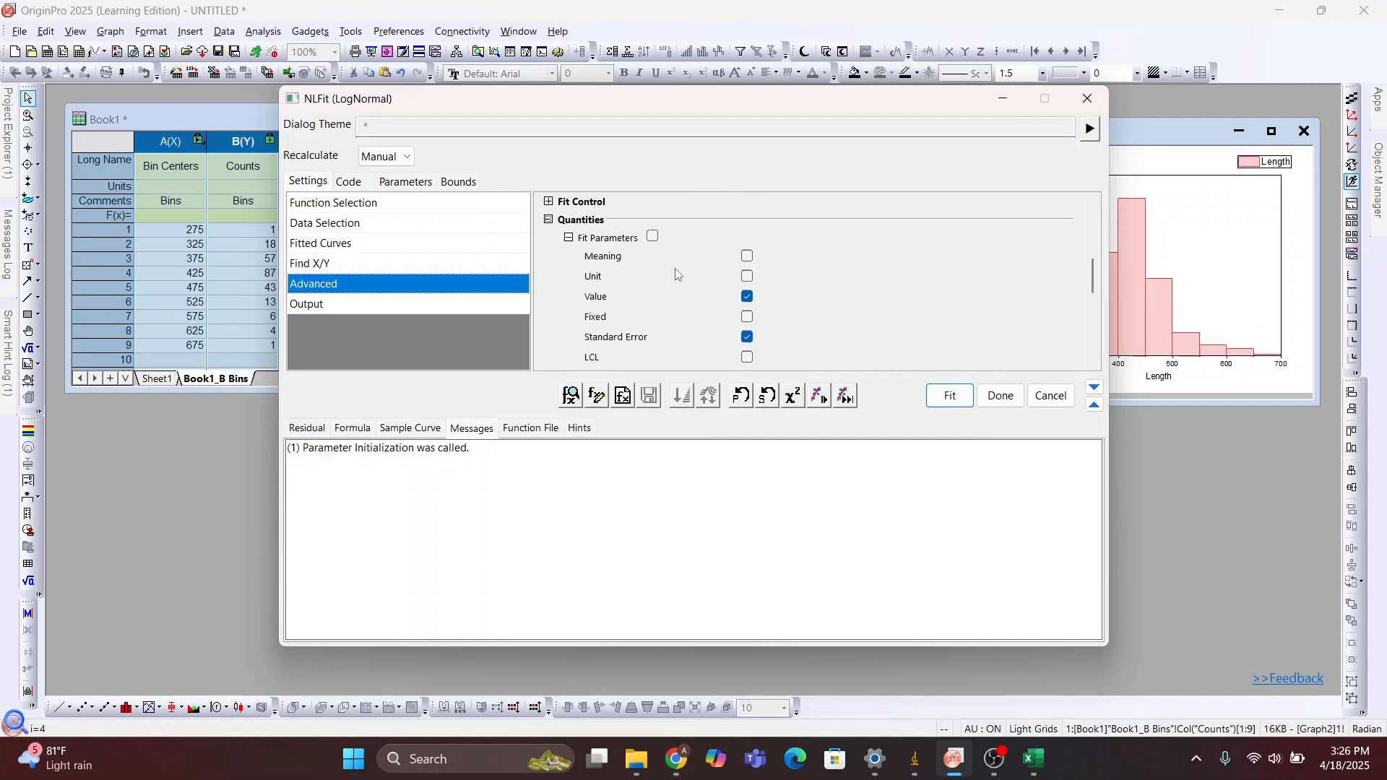
scroll(677, 275, "down", 6)
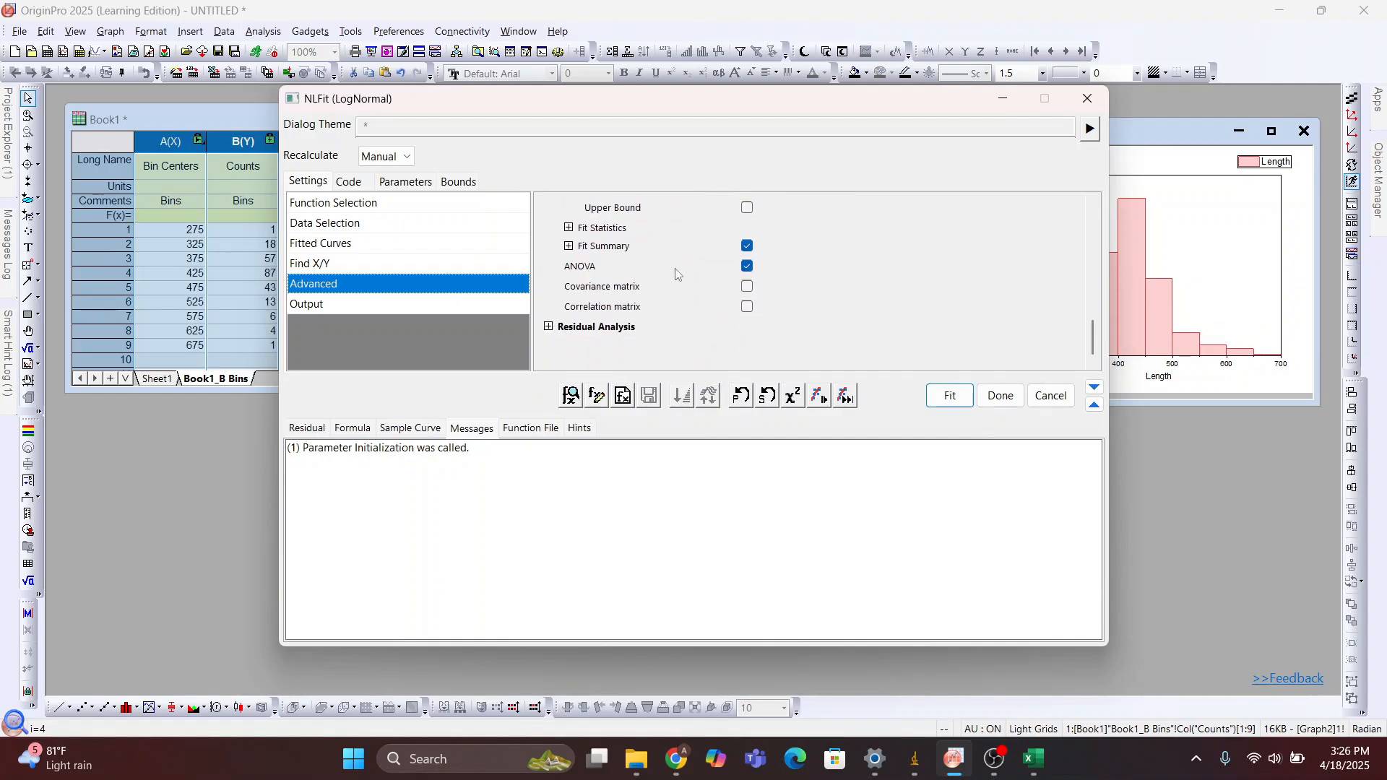
scroll(676, 275, "up", 8)
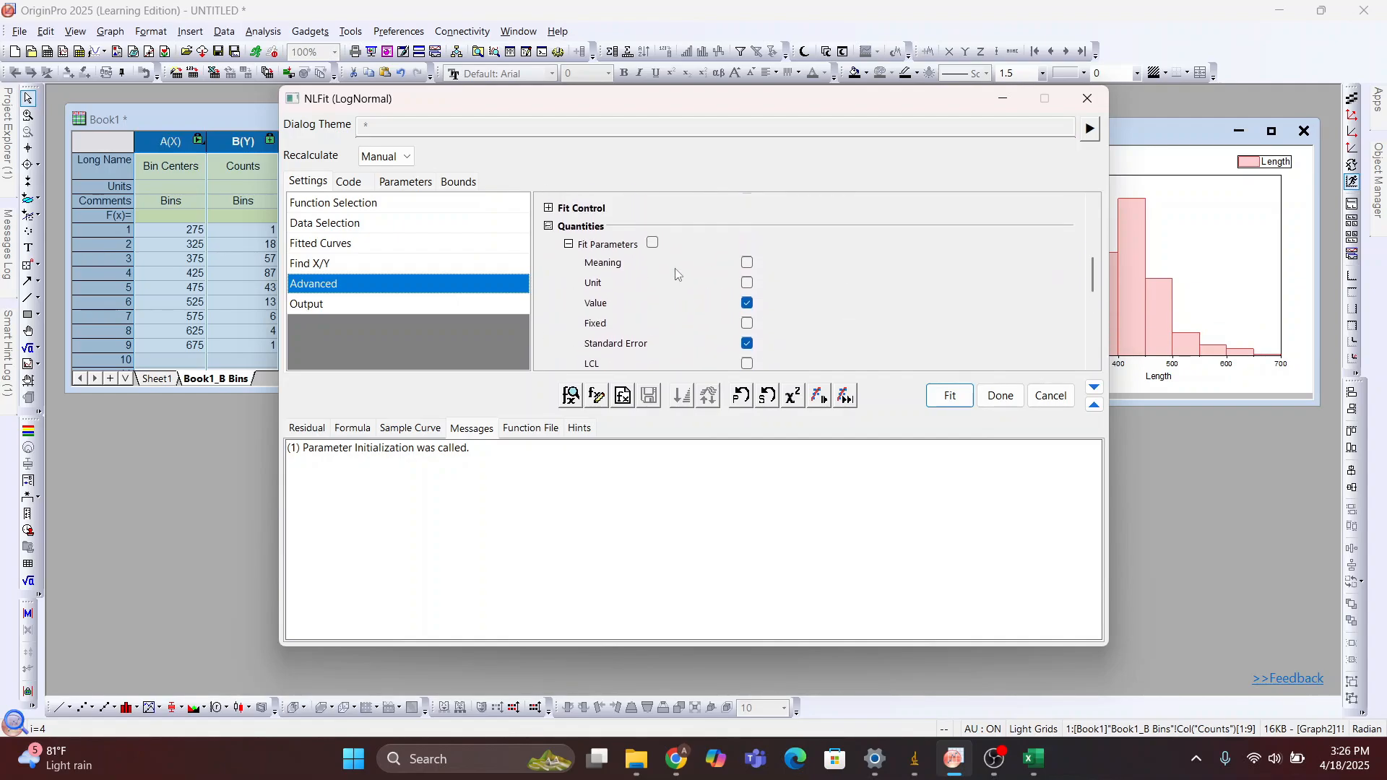
scroll(677, 274, "down", 1)
scroll(677, 274, "up", 2)
scroll(677, 274, "down", 4)
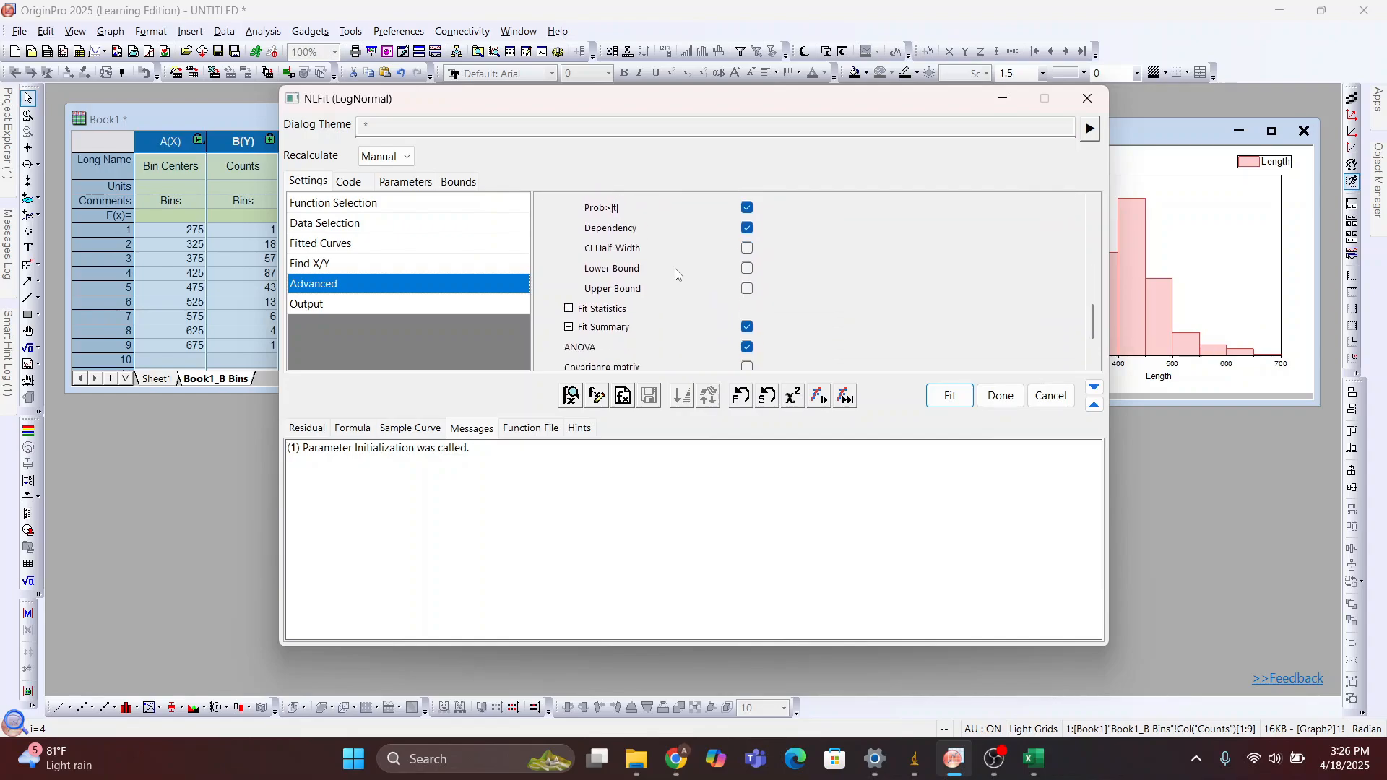
scroll(677, 274, "down", 2)
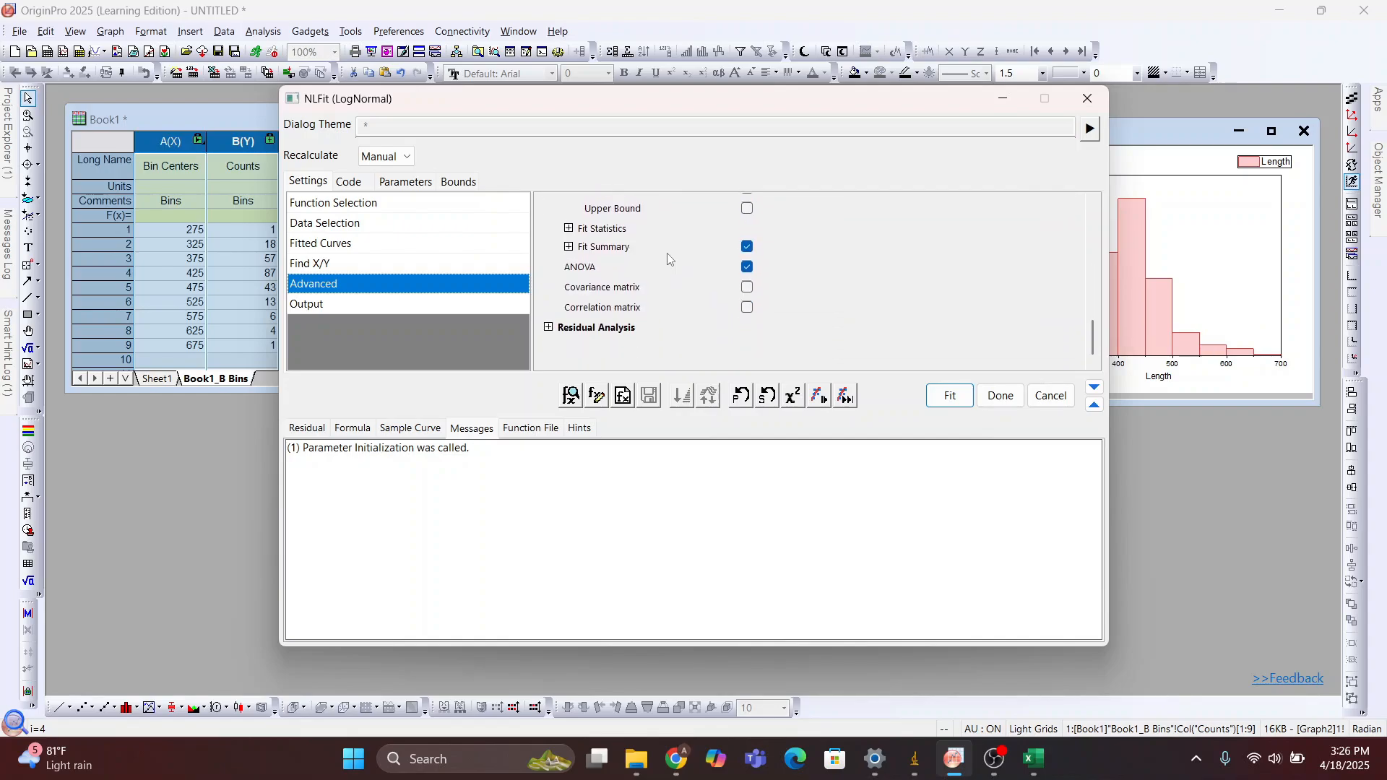
scroll(665, 260, "up", 1)
scroll(650, 254, "down", 1)
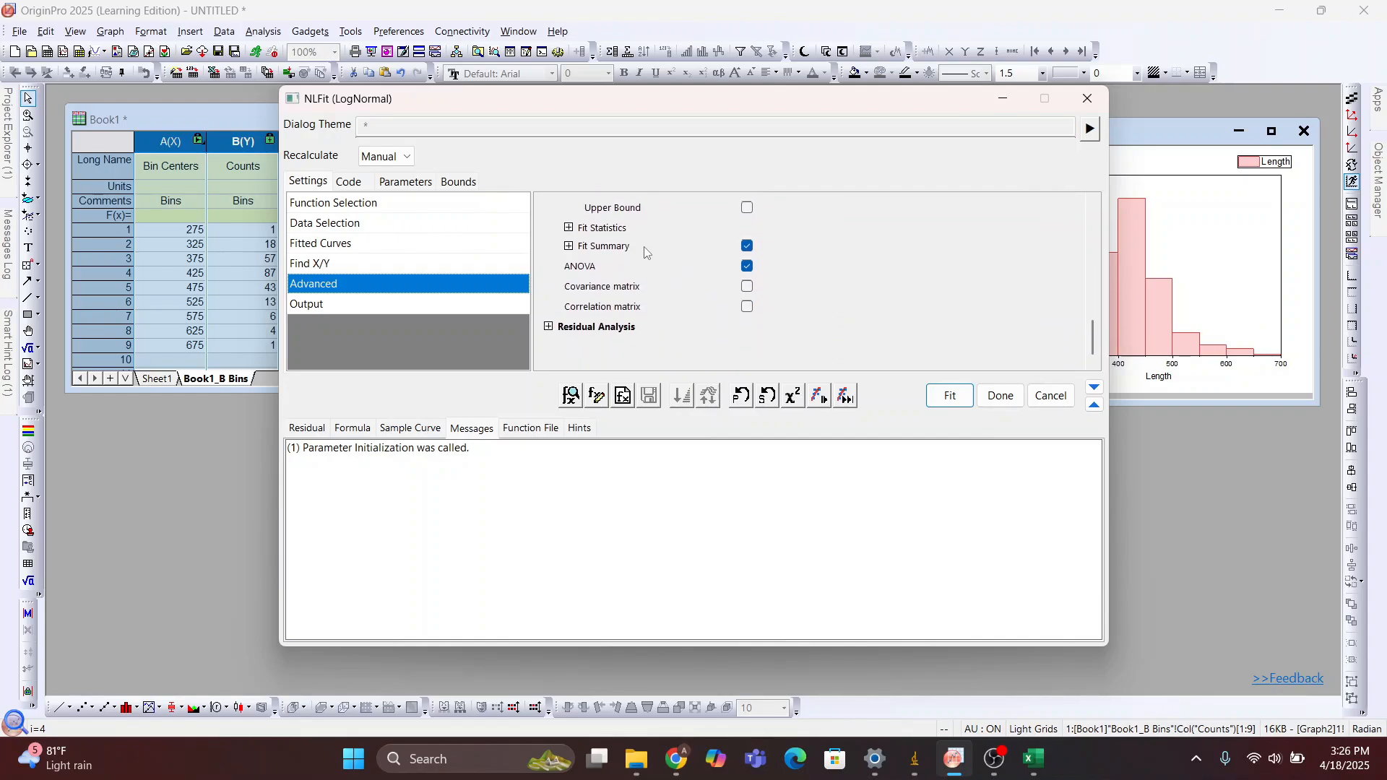
left_click(568, 228)
scroll(677, 295, "down", 3)
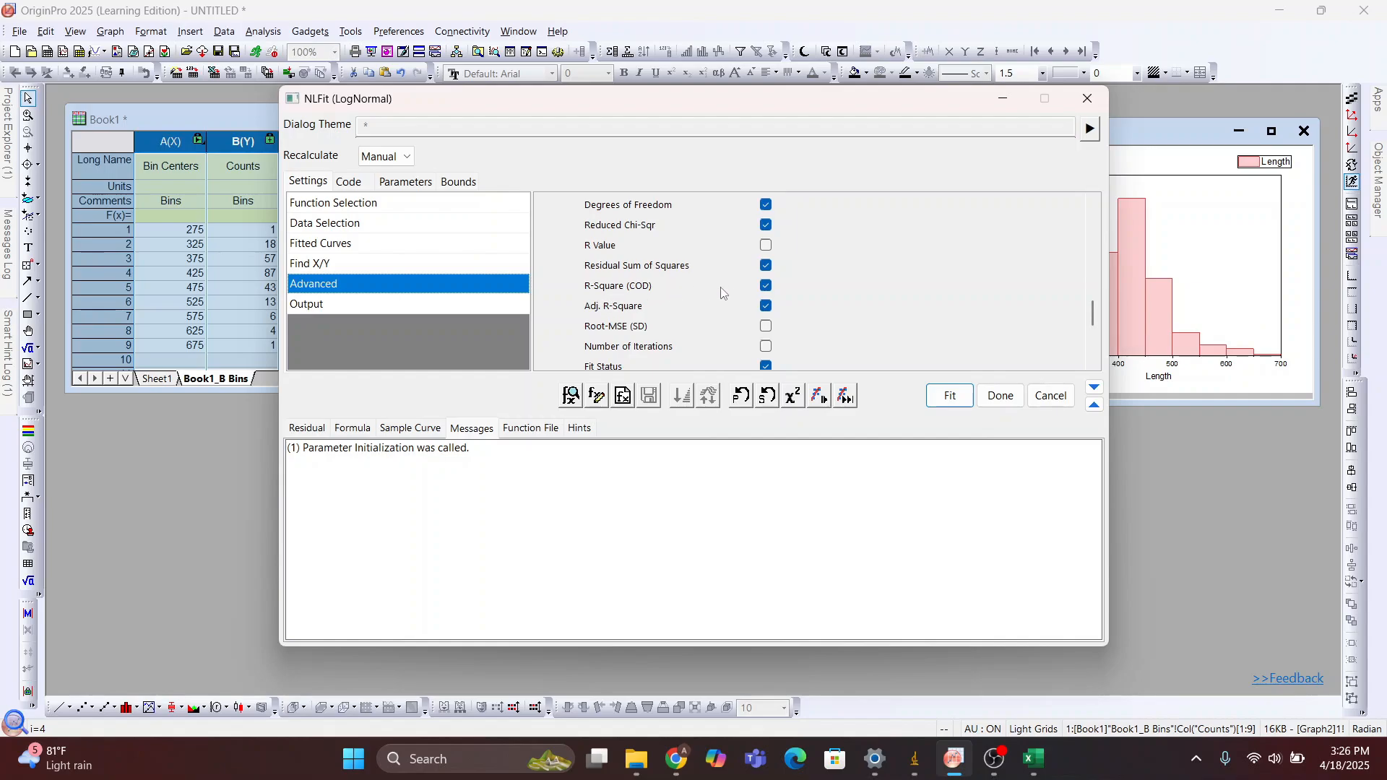
Run the LogNormal fit with R-Square (COD) kept among the fit statistics and switch to the report sheet
left_click(767, 287)
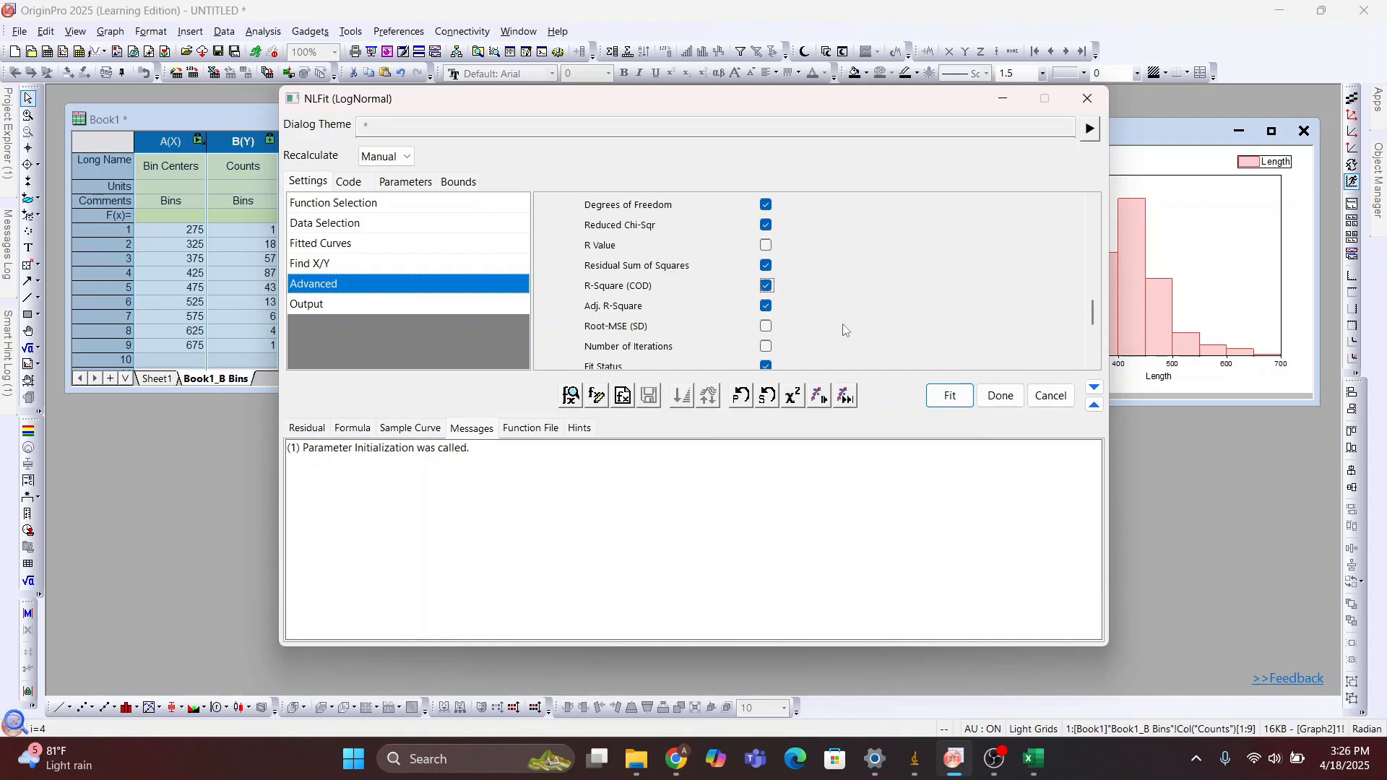
left_click(951, 395)
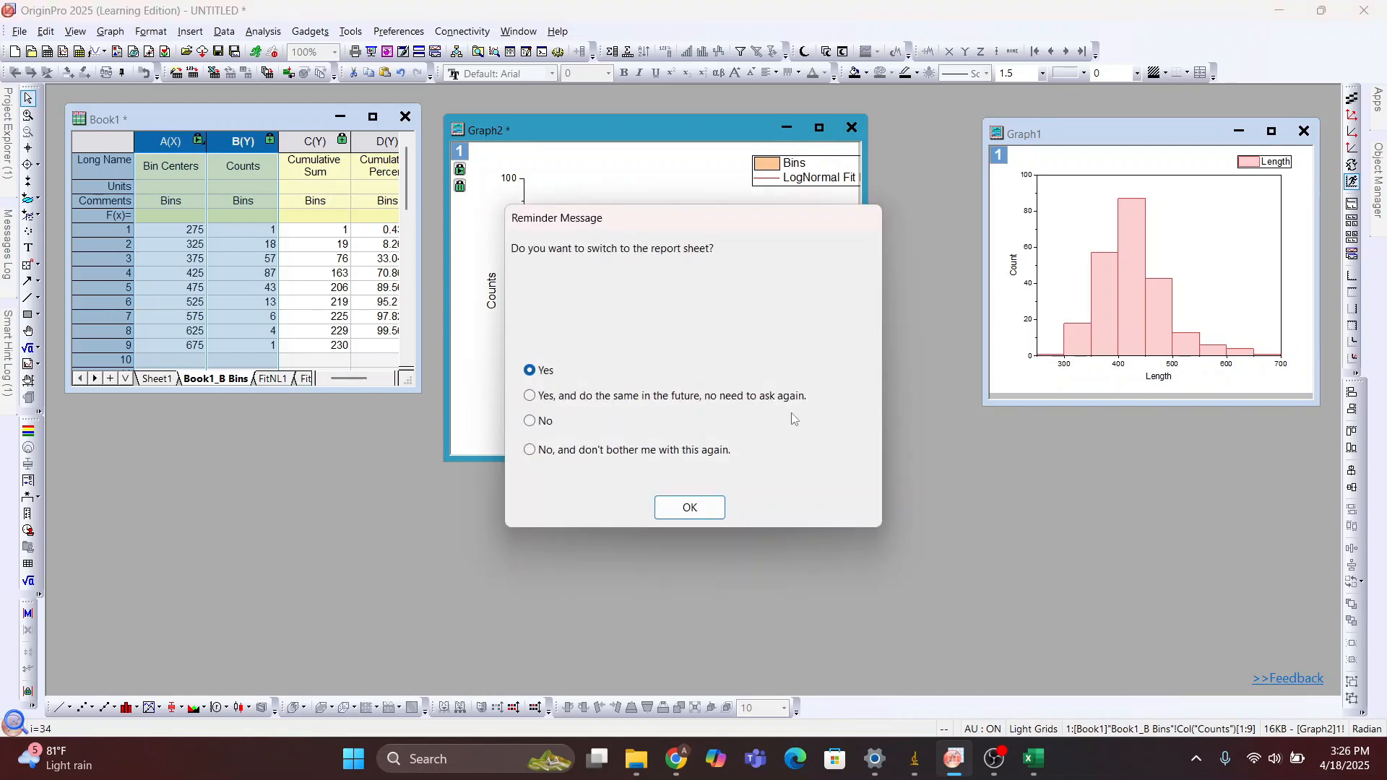
left_click(698, 510)
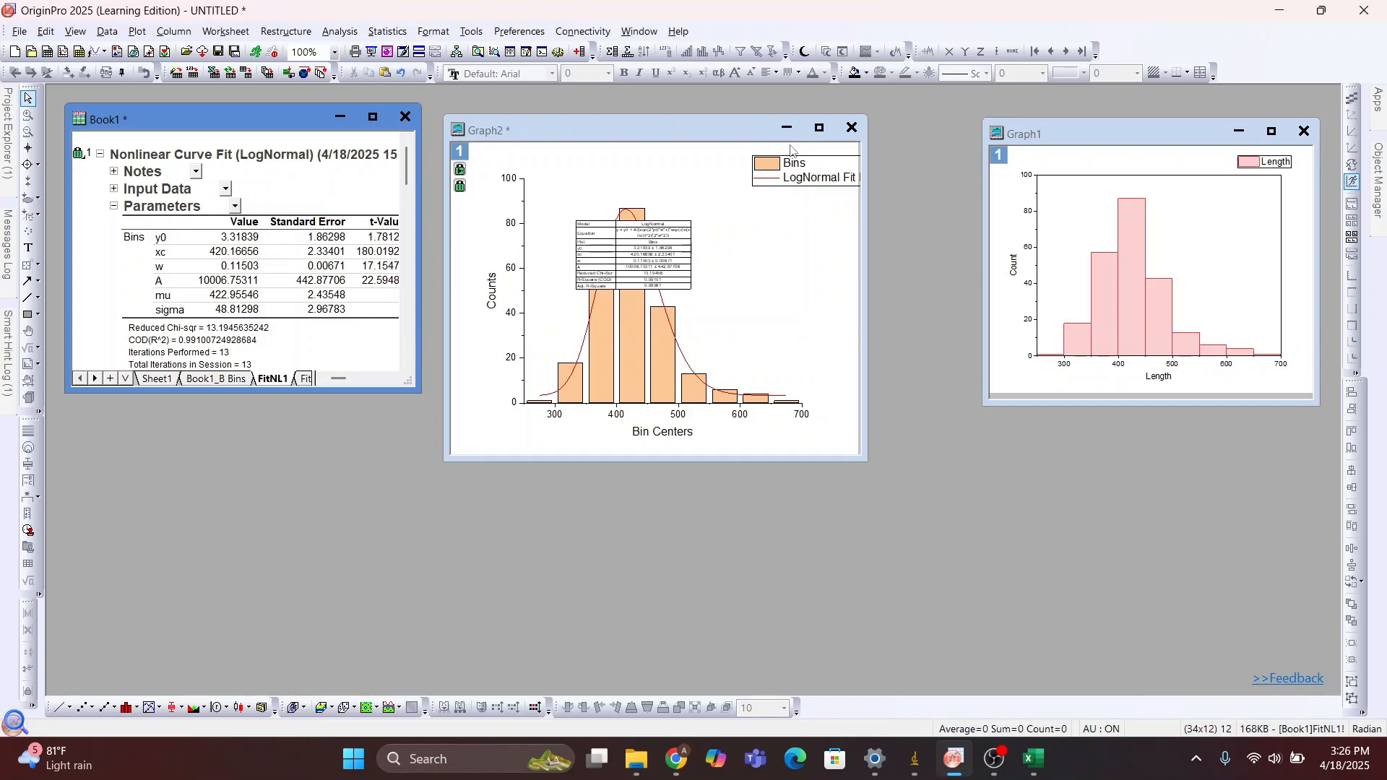
Move the Graph2 legend fully inside the page and place the fit results table clear of the columns and curve
left_click(802, 164)
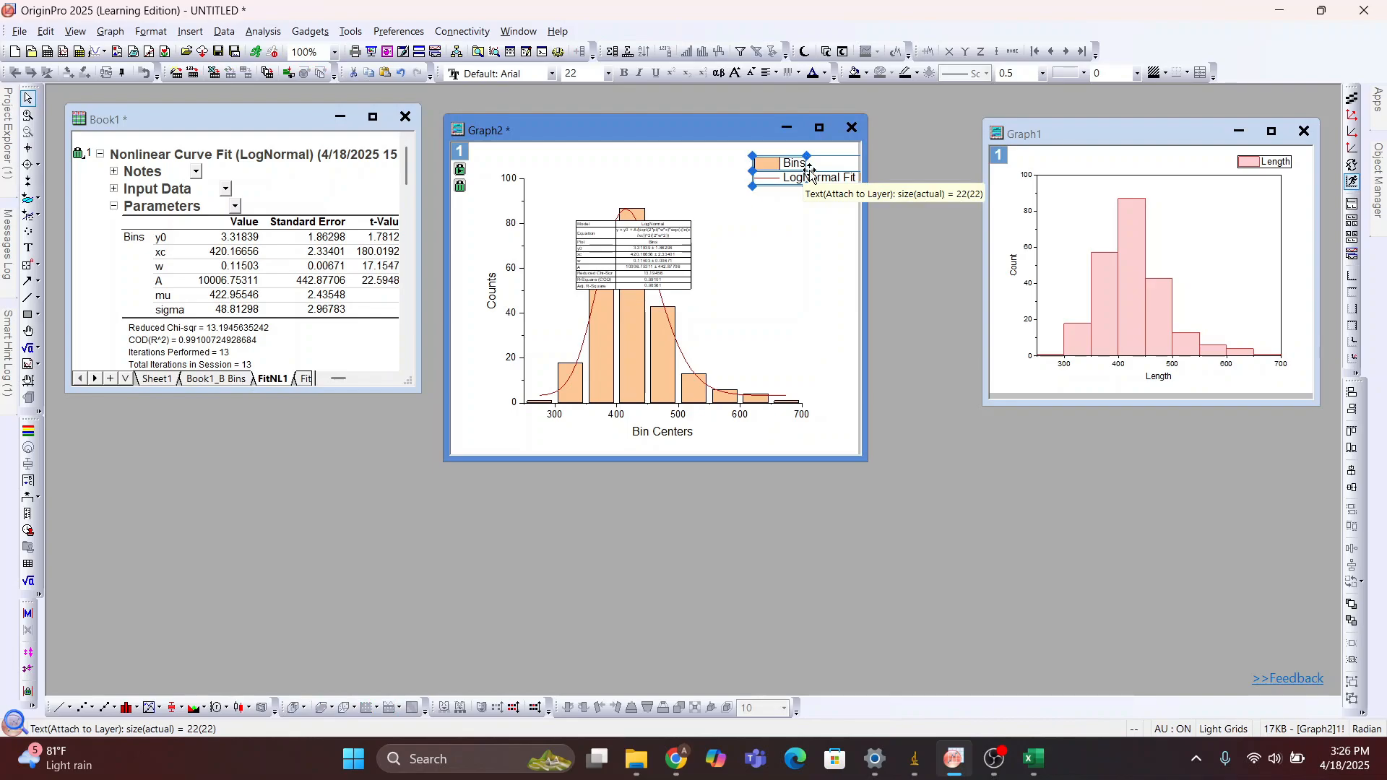
left_click_drag(801, 164, 736, 167)
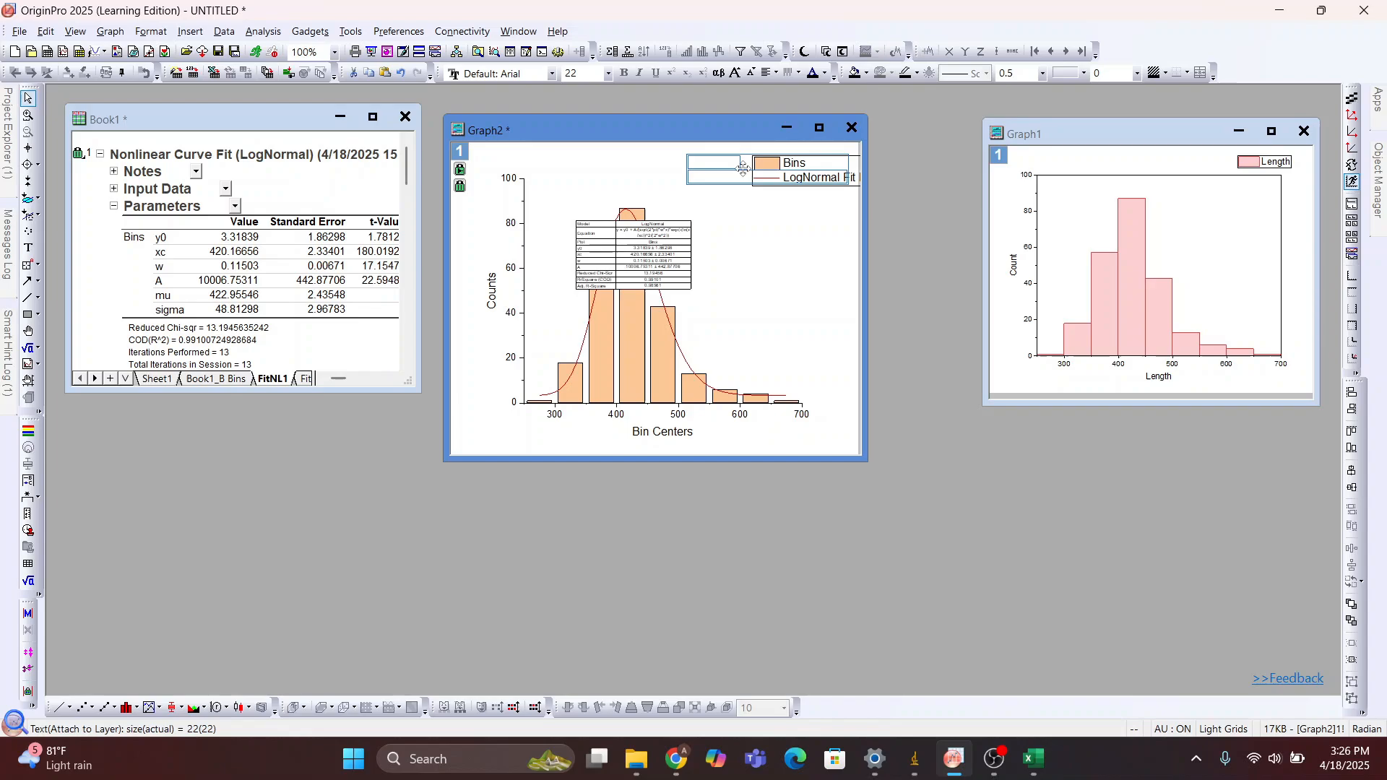
left_click(645, 252)
left_click_drag(645, 252, 761, 258)
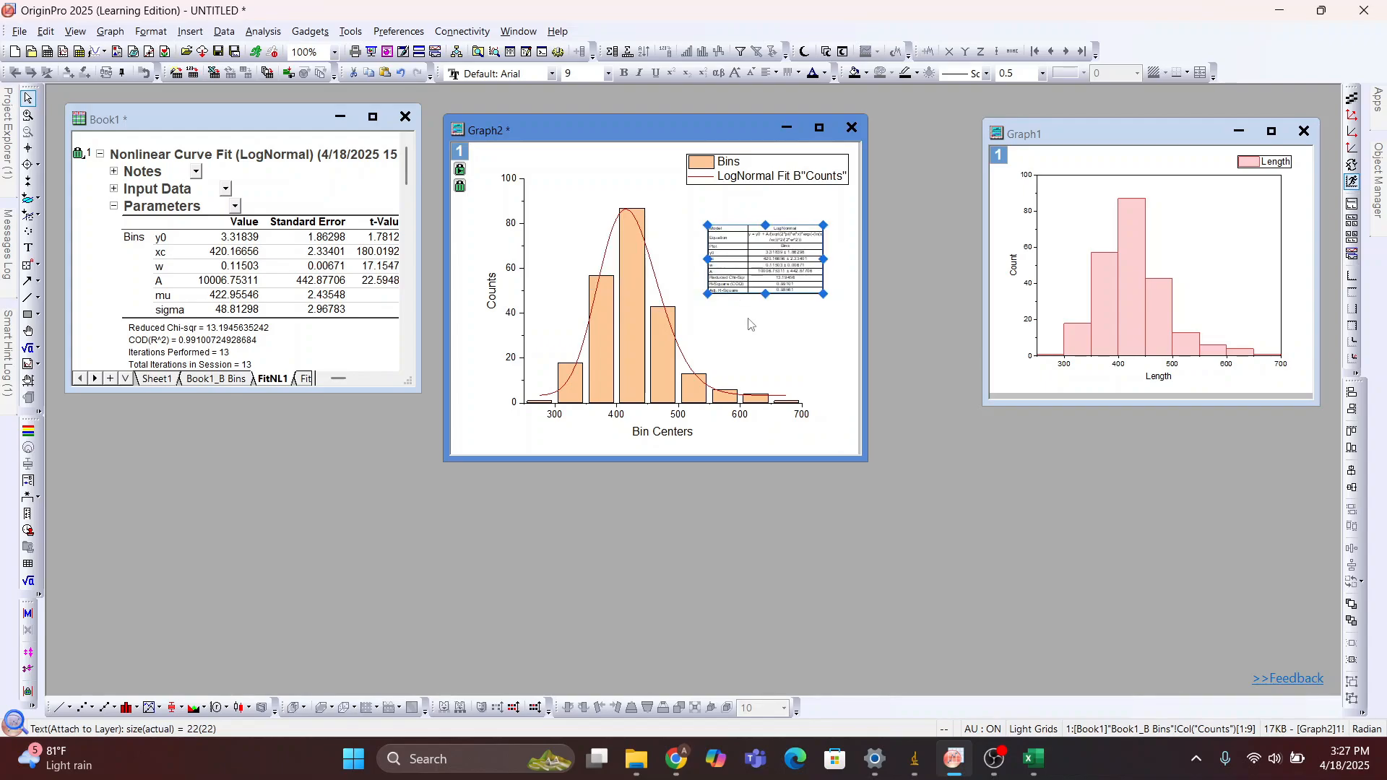
Change the x-axis title of Graph2 to "(?Diameter (nm))"
left_click(687, 428)
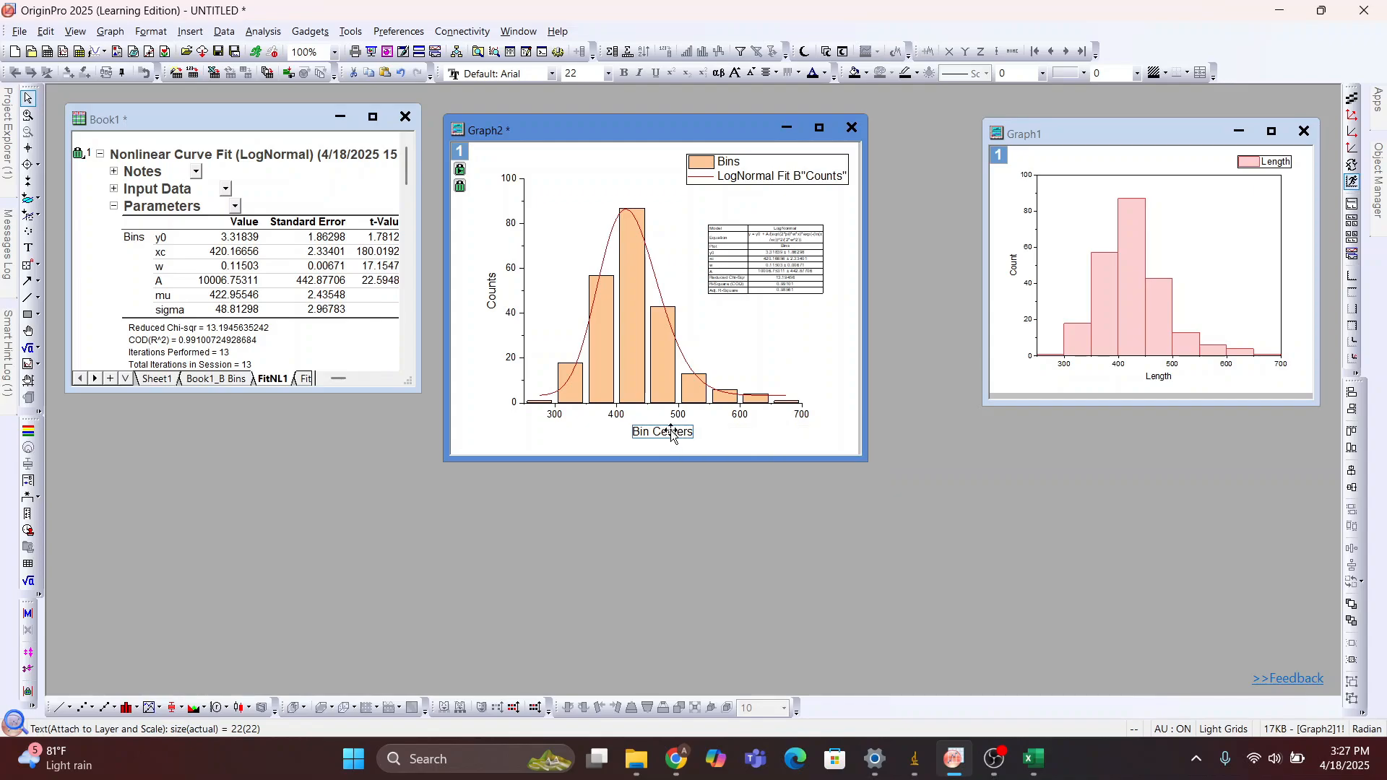
double_click(669, 434)
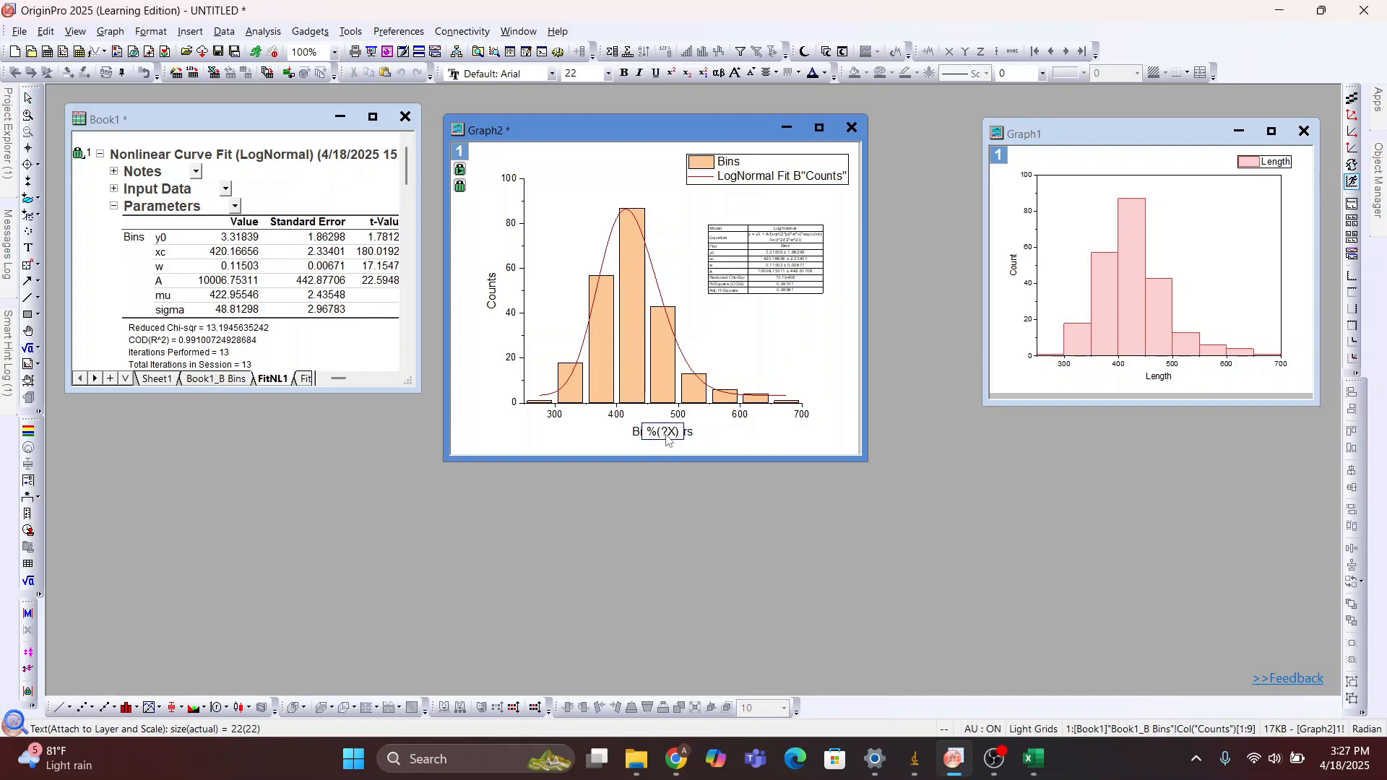
type("Diameter (nm)")
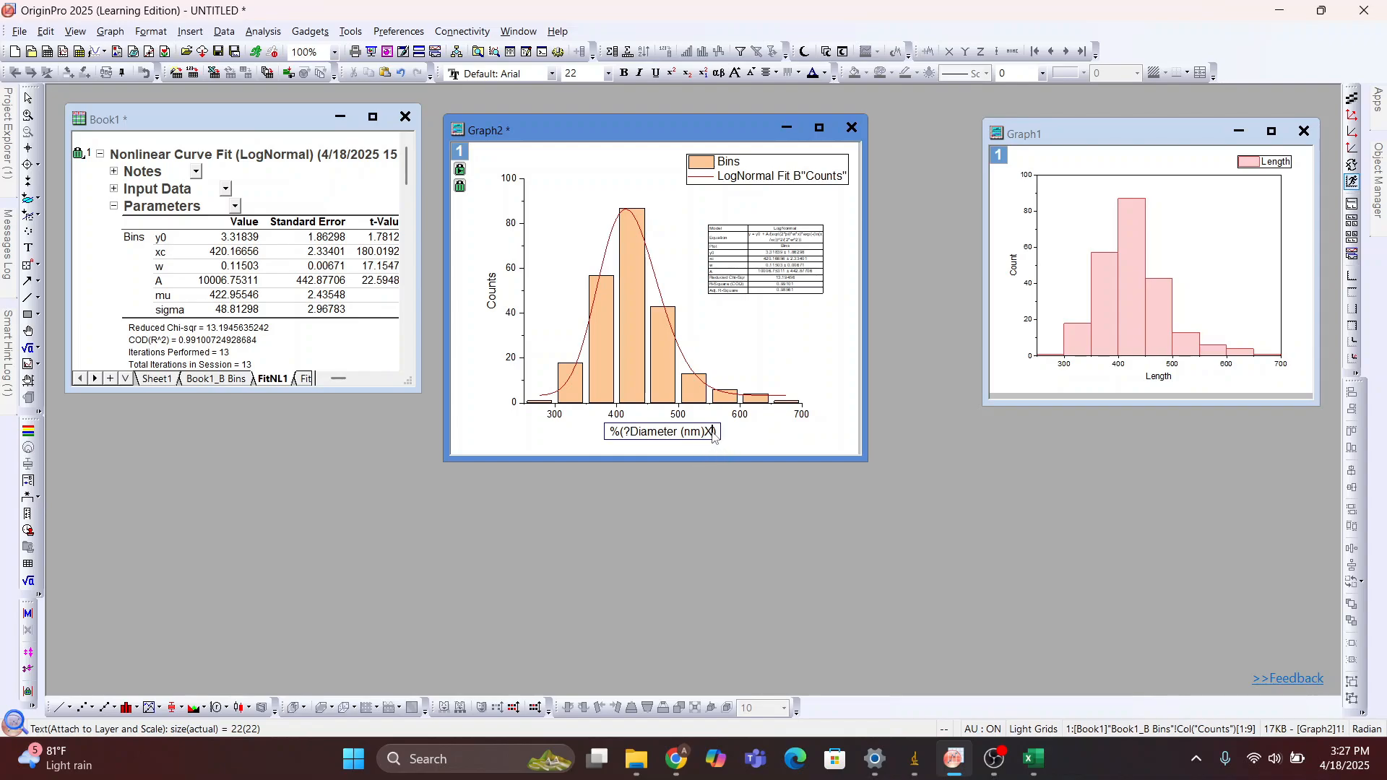
key("BackSpace")
key("BackSpace")
key("Escape")
Replace the y-axis title of Graph2 with "Frekuensi"
left_click(496, 293)
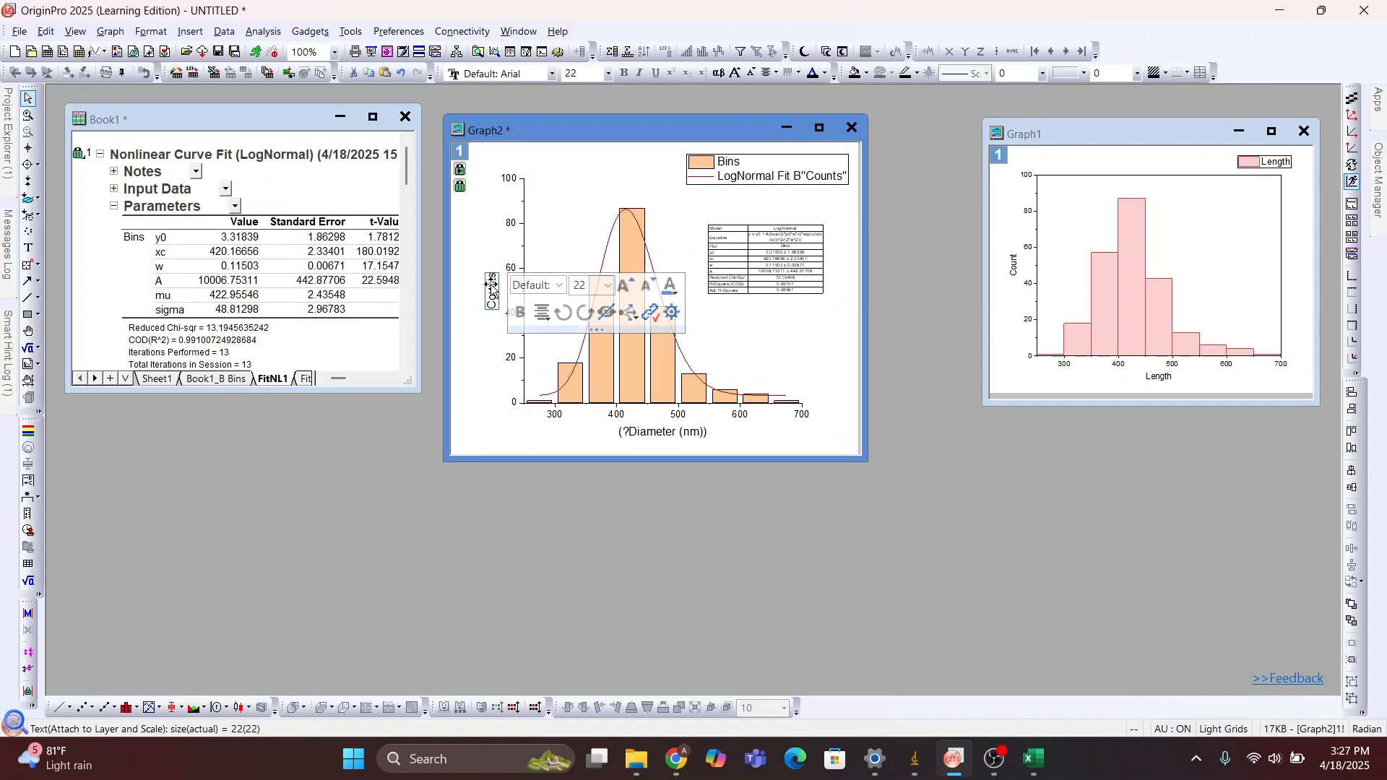
double_click(491, 296)
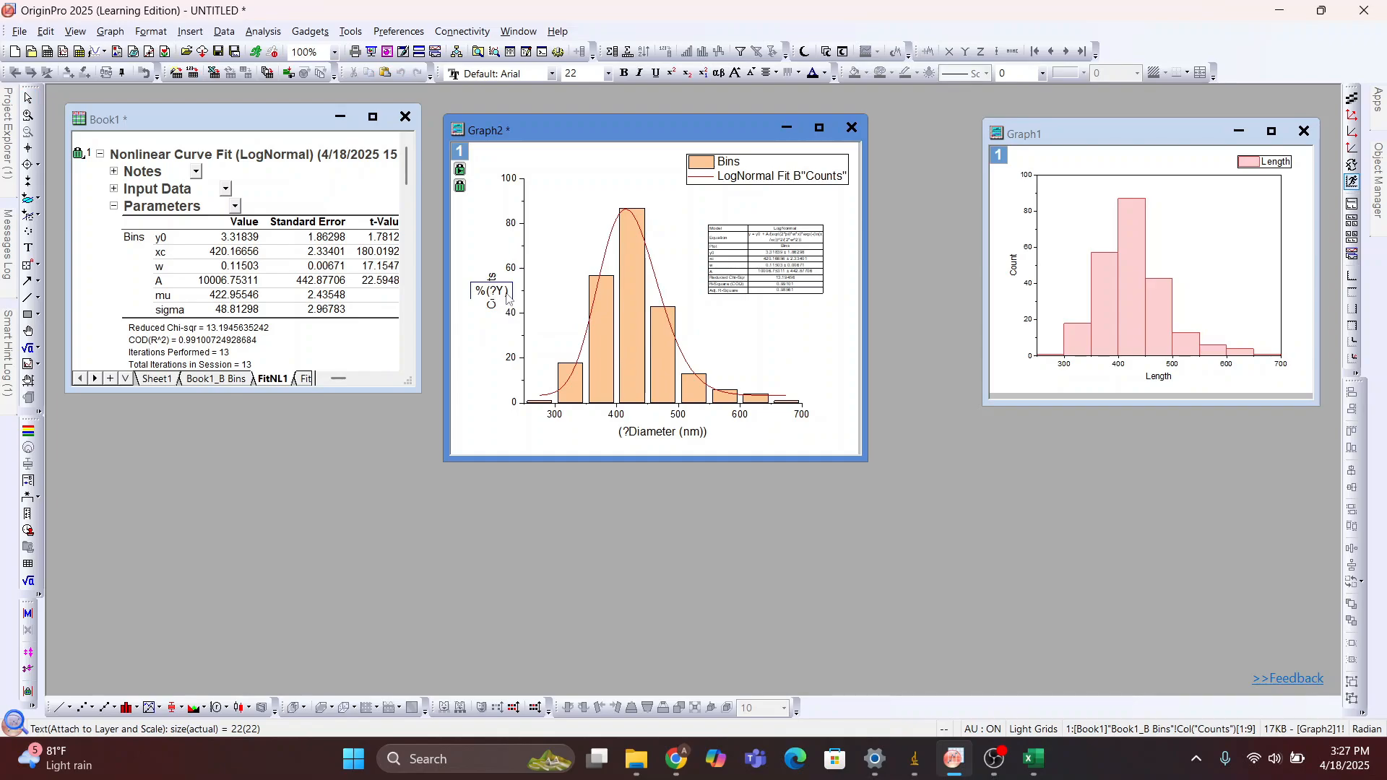
key("BackSpace")
key("BackSpace")
key("BackSpace")
key("BackSpace")
type("Frekuensi")
left_click(500, 313)
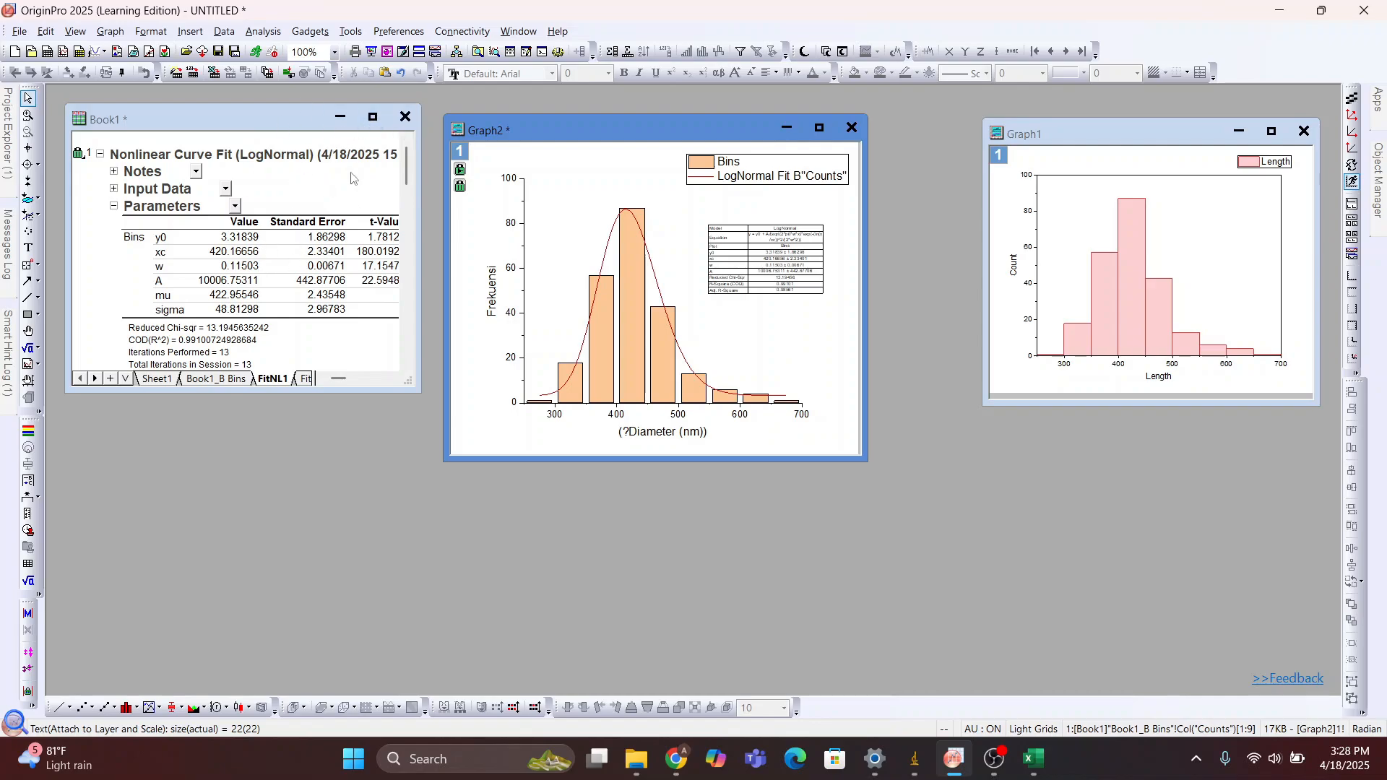
Maximize the Book1 workbook and examine the LogNormal fit report, from parameters, statistics and ANOVA down to the residual plots
left_click(383, 122)
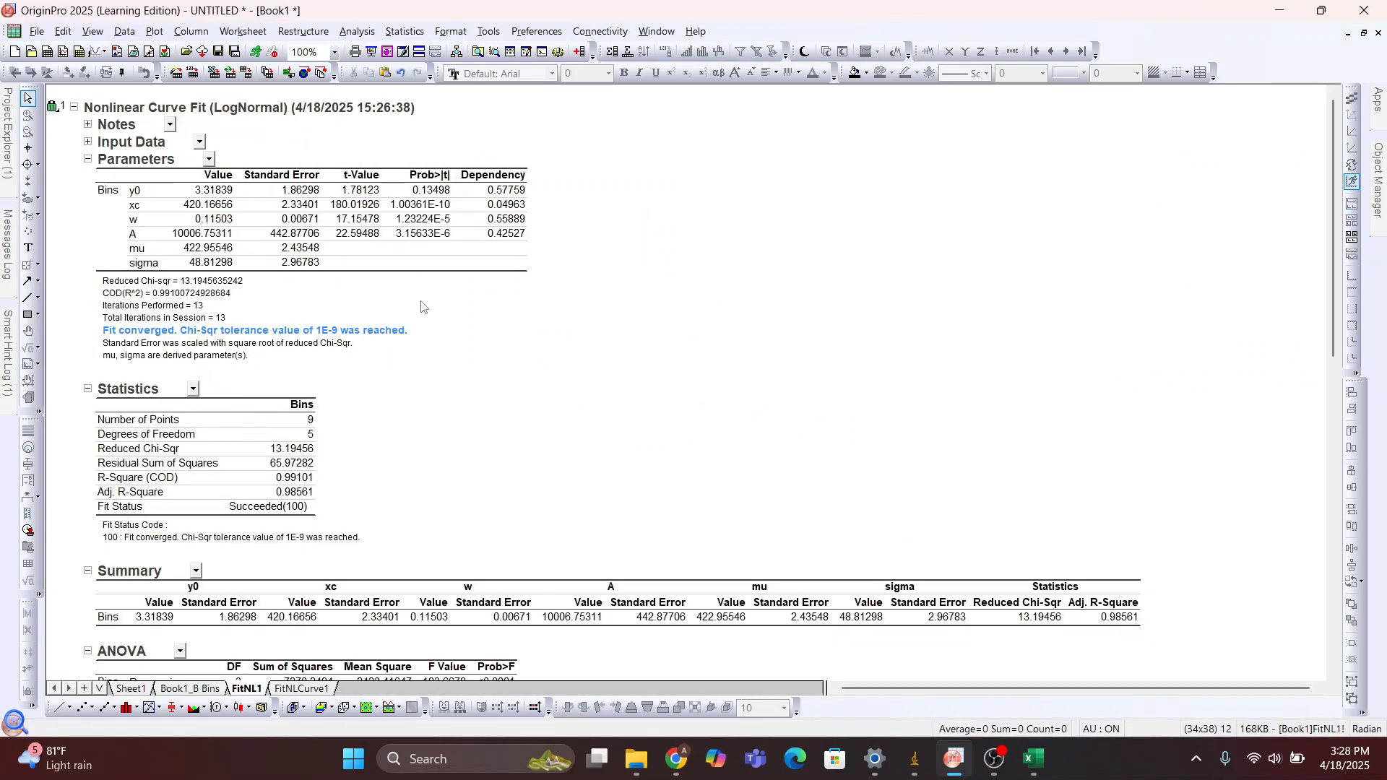
scroll(422, 306, "down", 6)
scroll(422, 306, "up", 6)
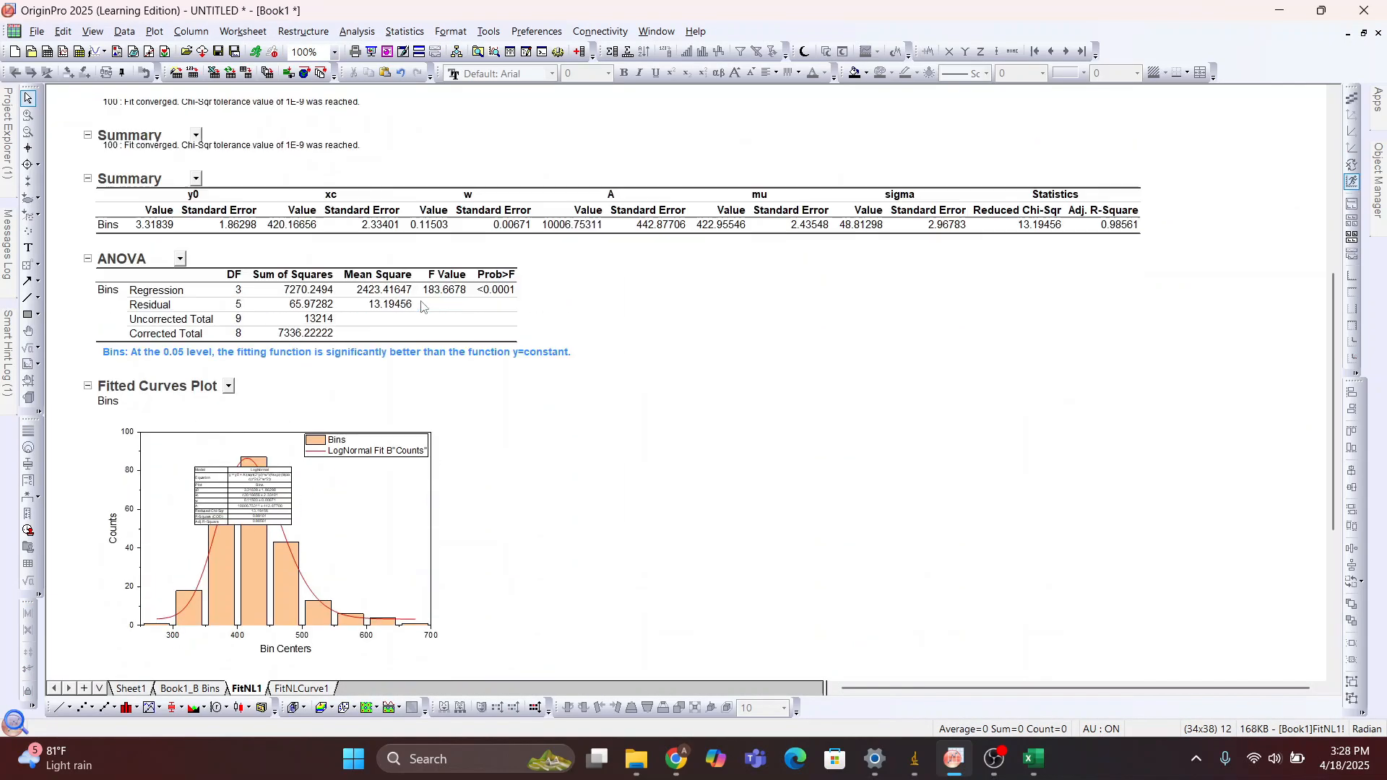
scroll(422, 307, "up", 2)
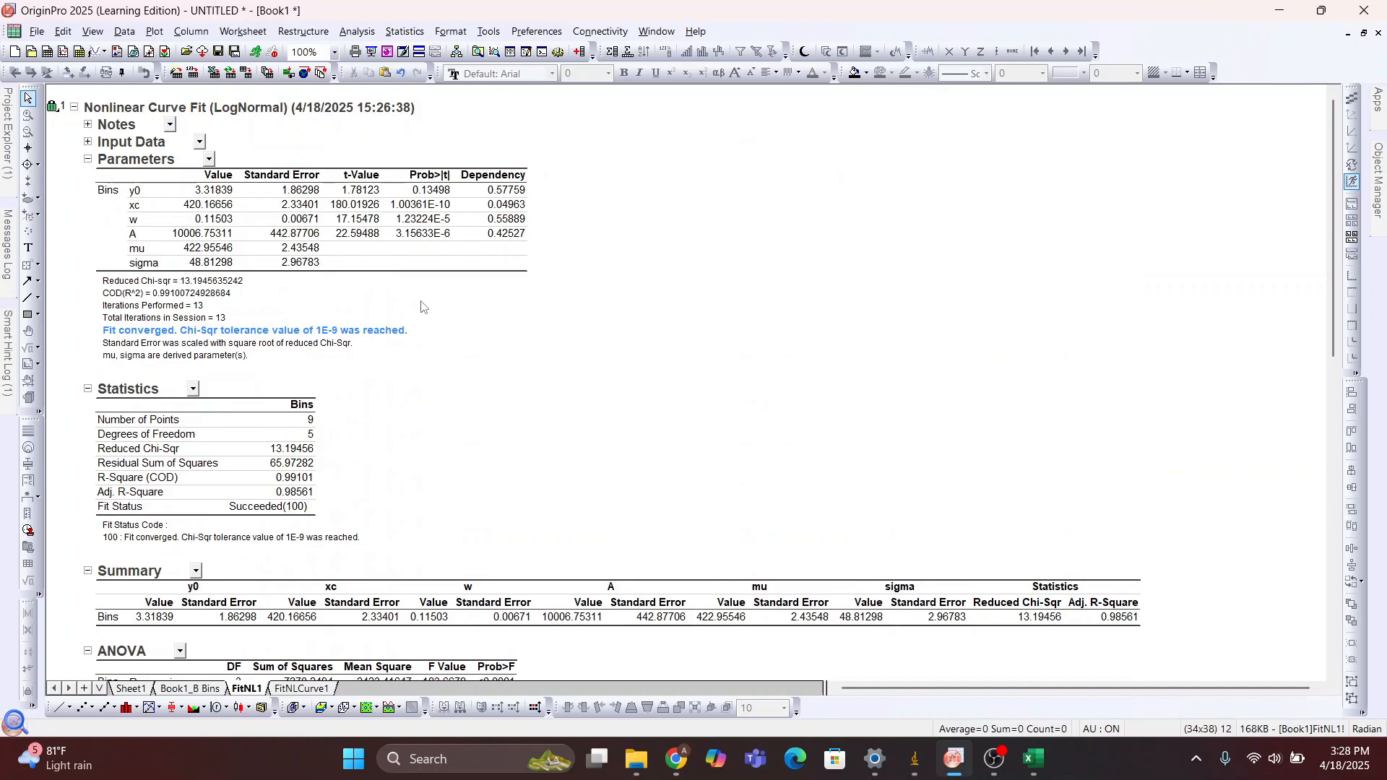
scroll(422, 306, "down", 7)
scroll(422, 306, "up", 3)
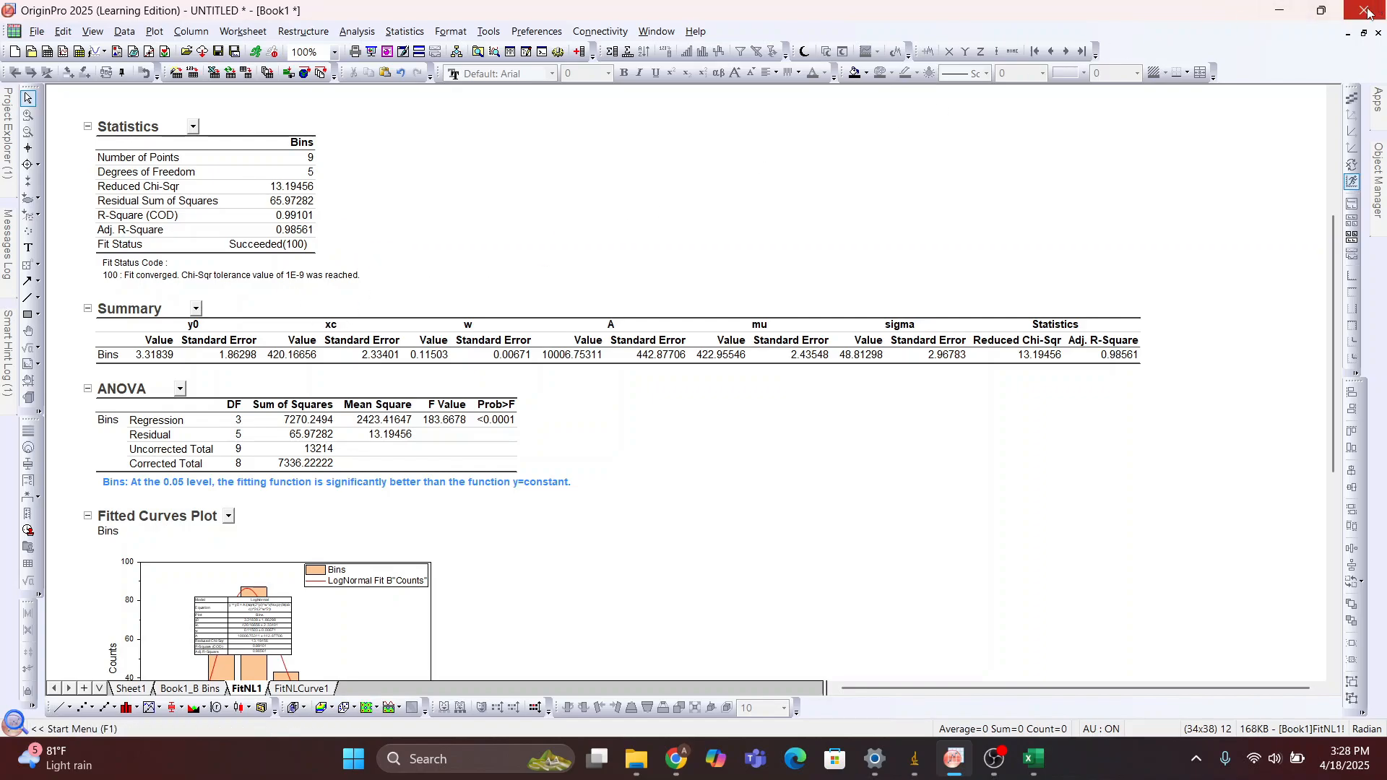
left_click(1281, 16)
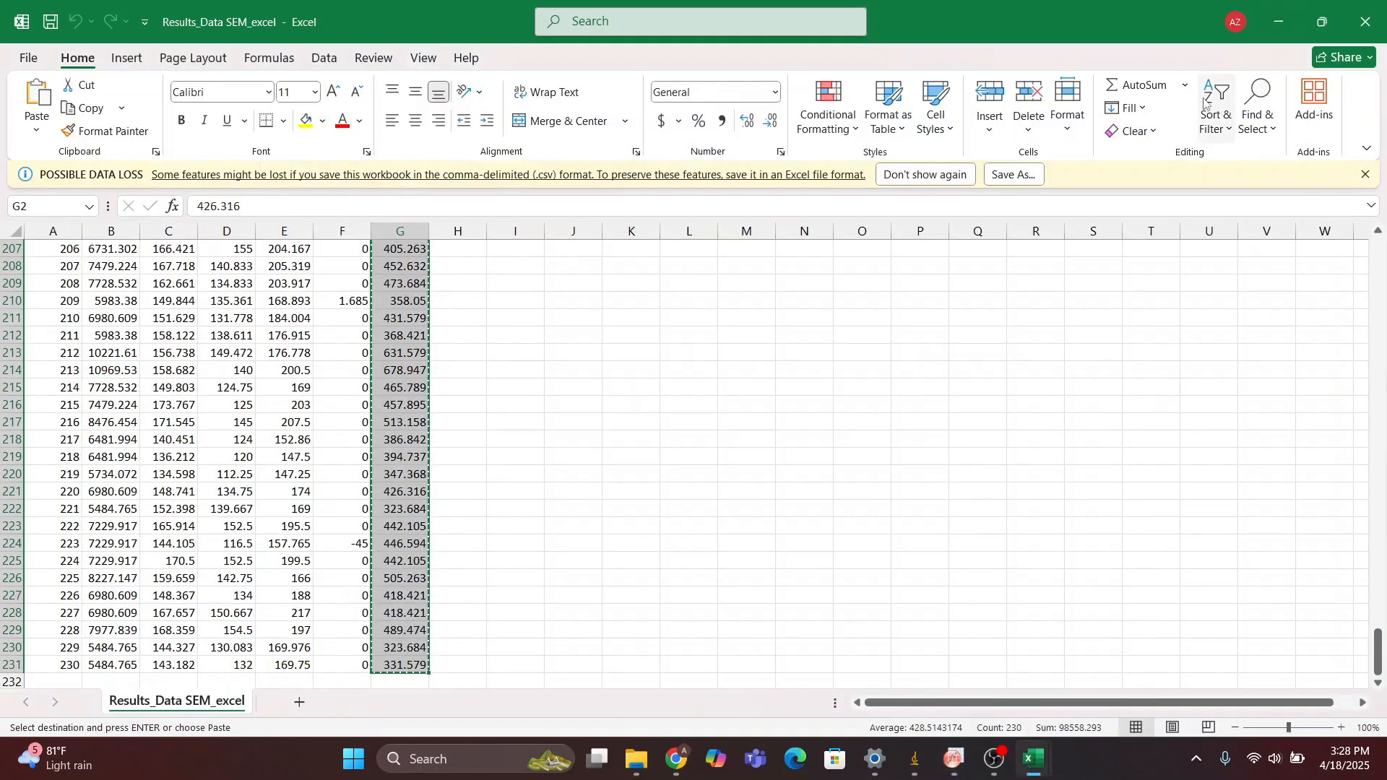
left_click(954, 759)
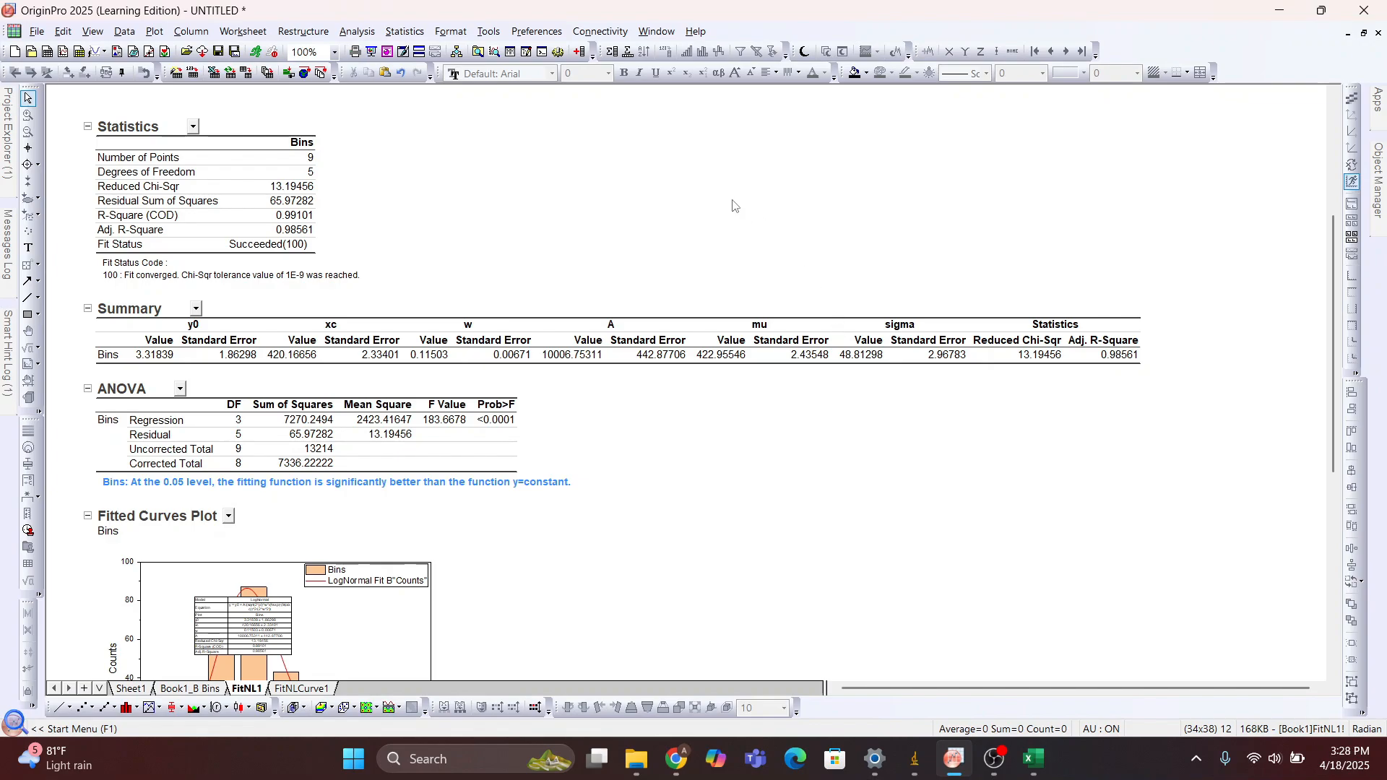
scroll(579, 326, "down", 6)
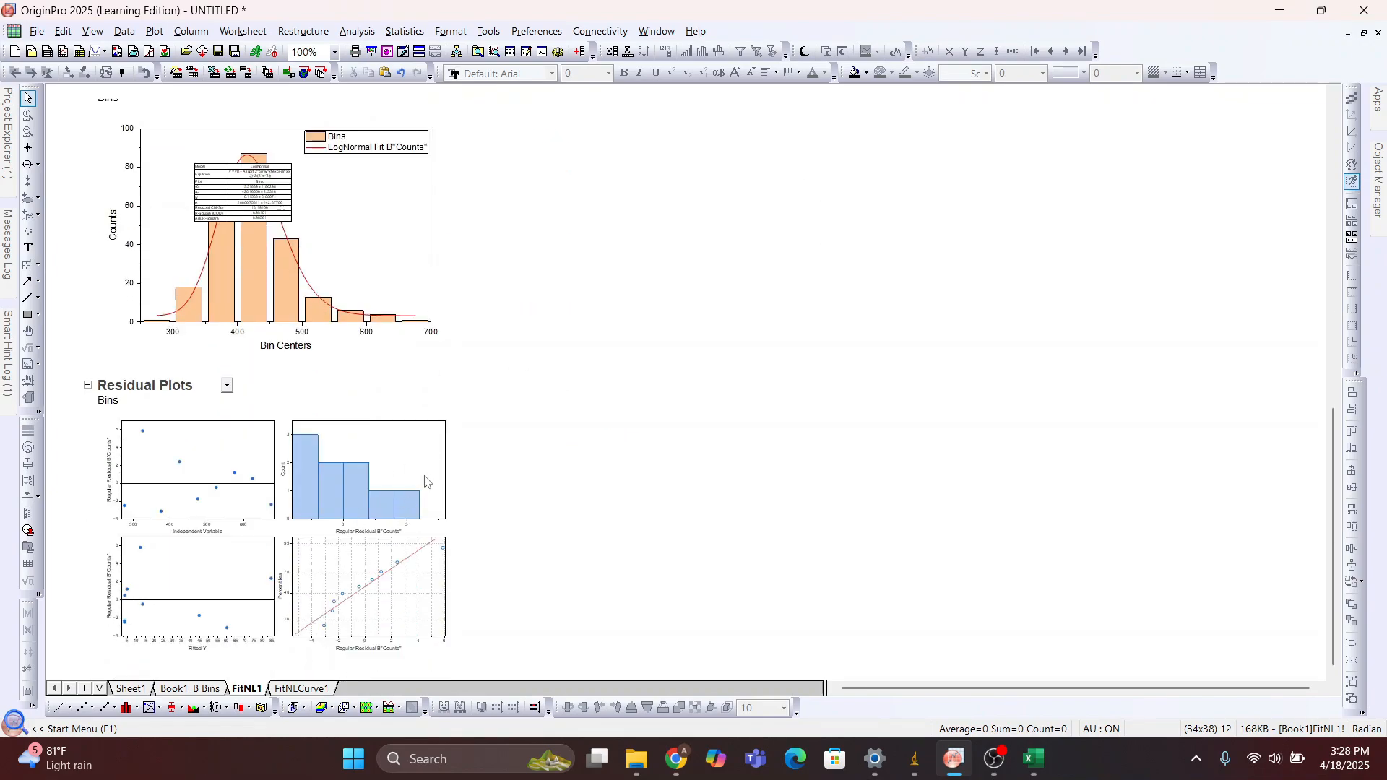
scroll(425, 482, "up", 10)
scroll(425, 481, "down", 10)
Look through the FitNLCurve1, Sheet1 and Book1_B Bins sheets, return to FitNL1 and restore the workbook to its smaller window
left_click(307, 689)
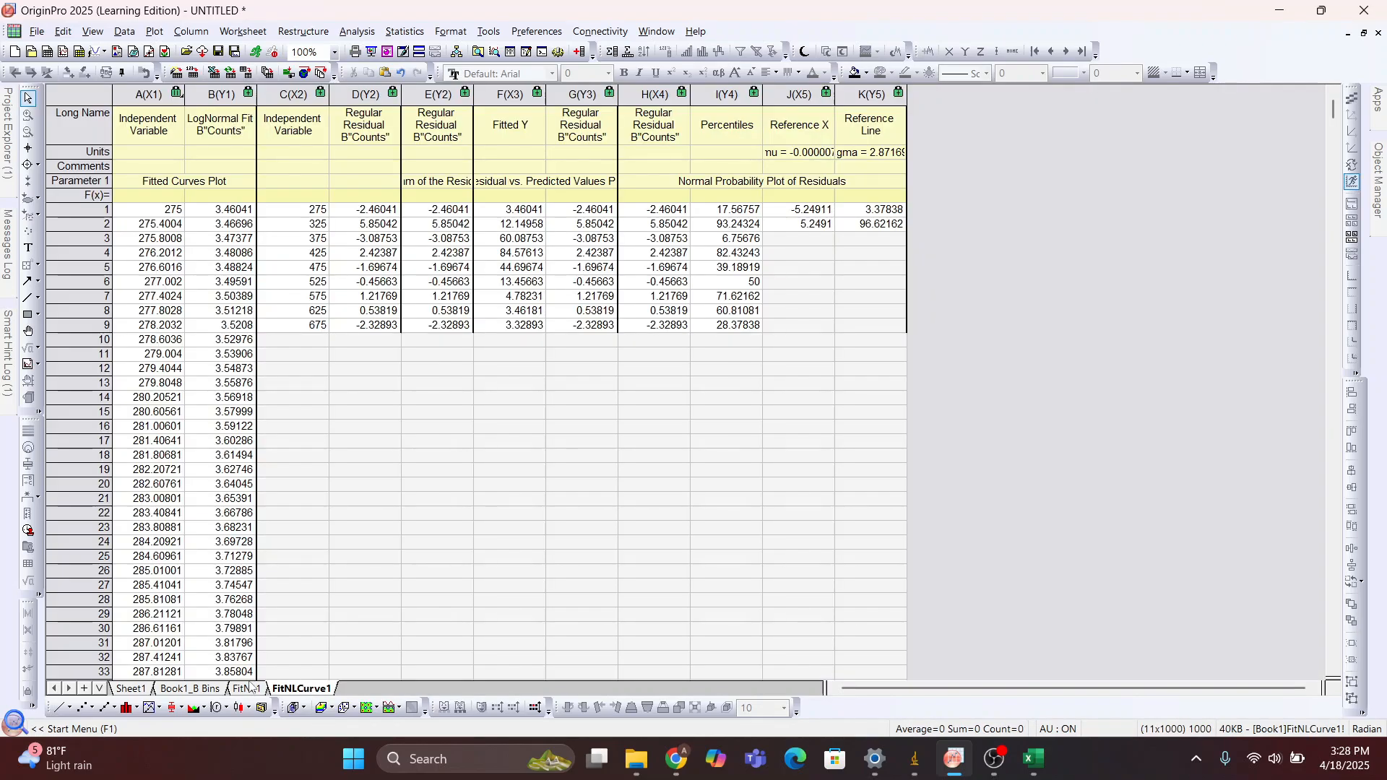
left_click(248, 687)
left_click(202, 690)
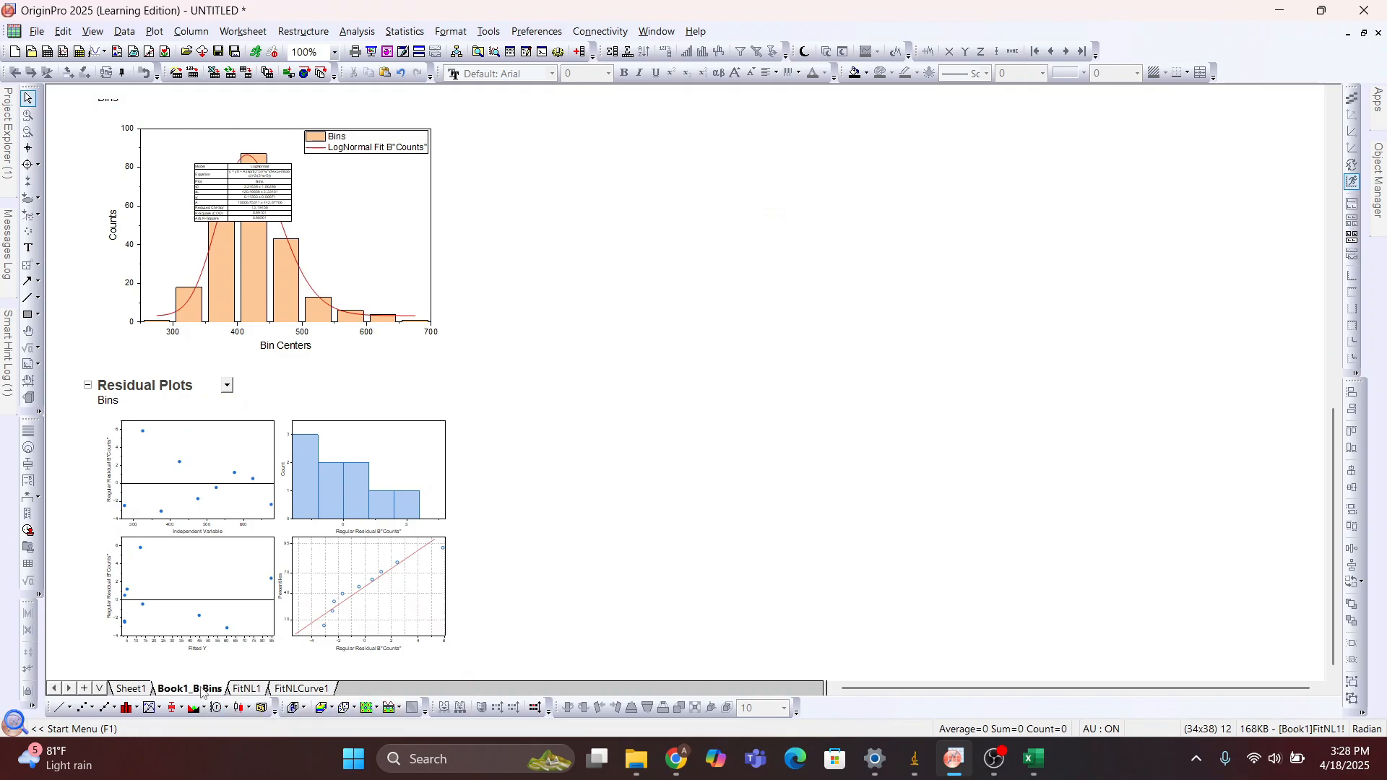
left_click(132, 689)
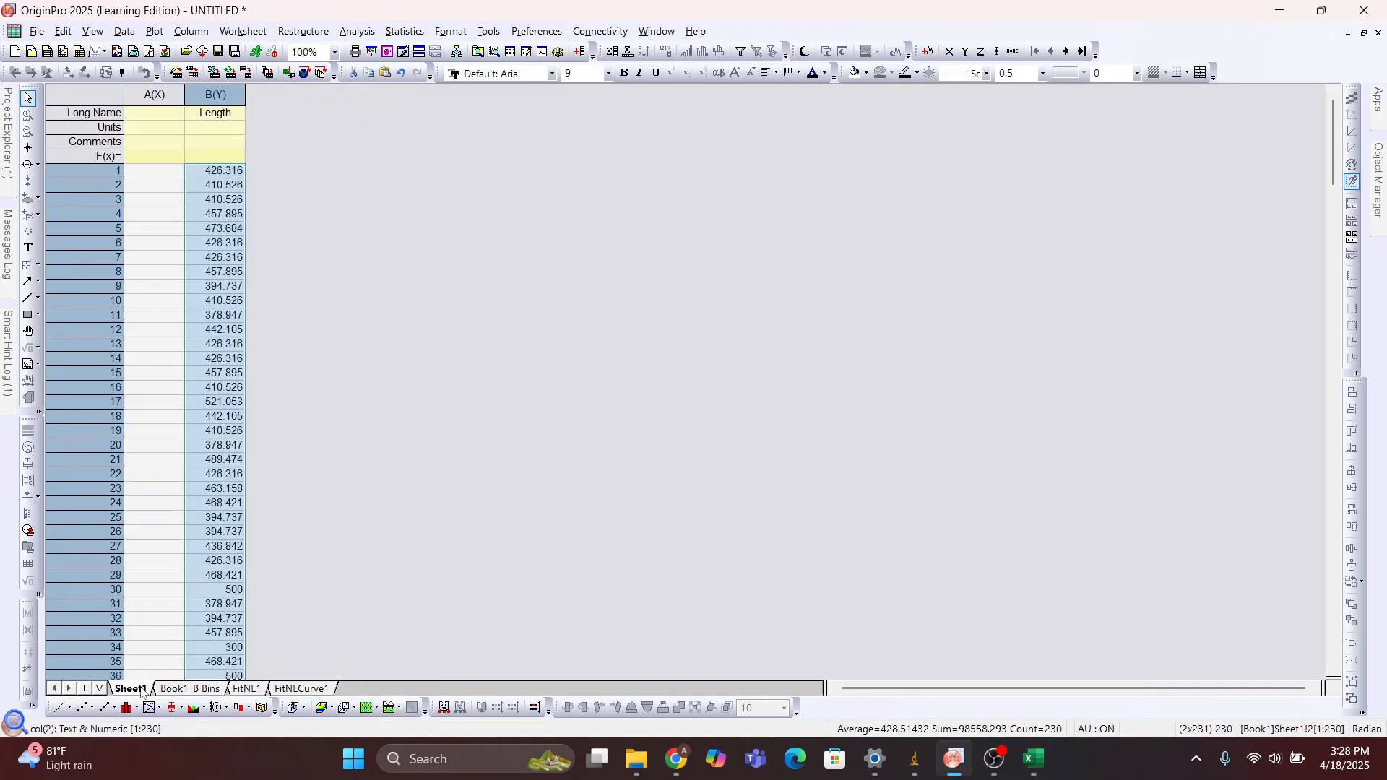
left_click(192, 689)
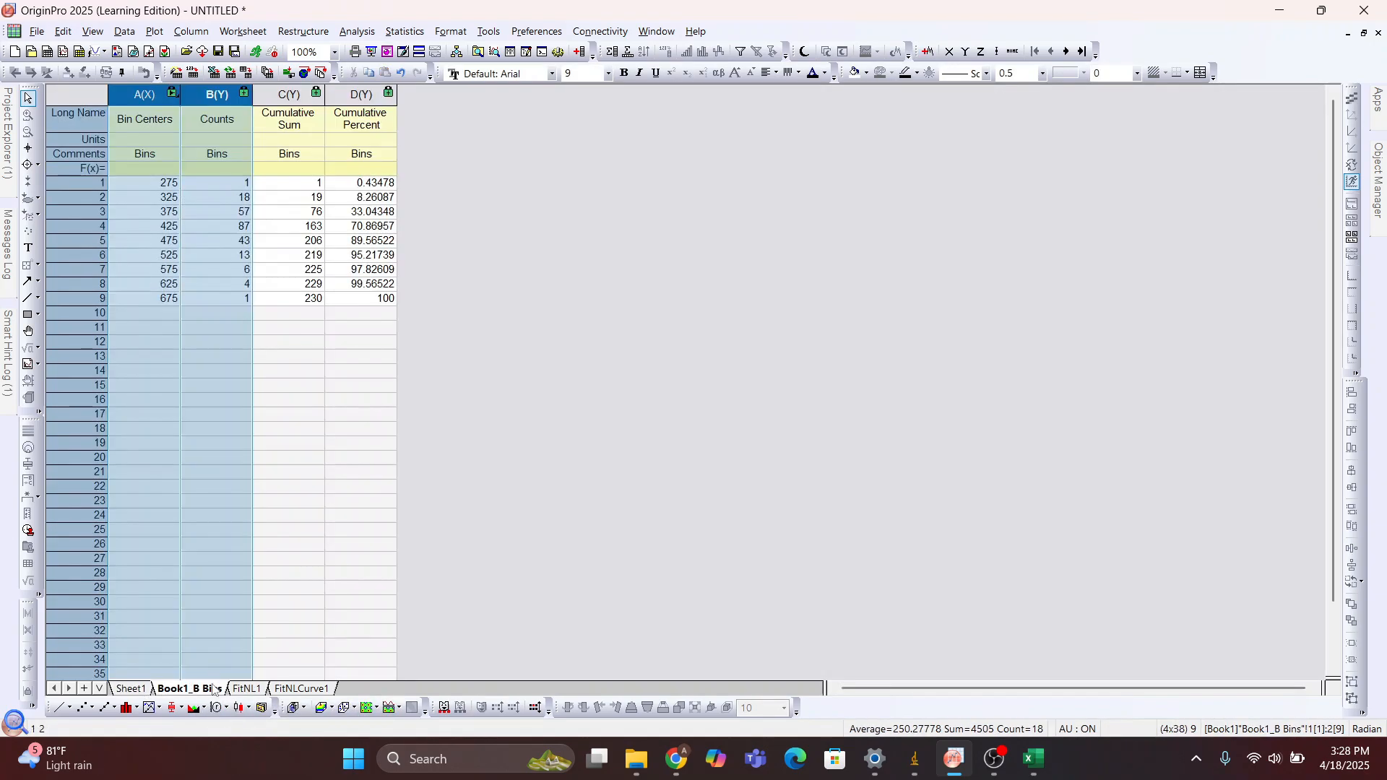
left_click(246, 689)
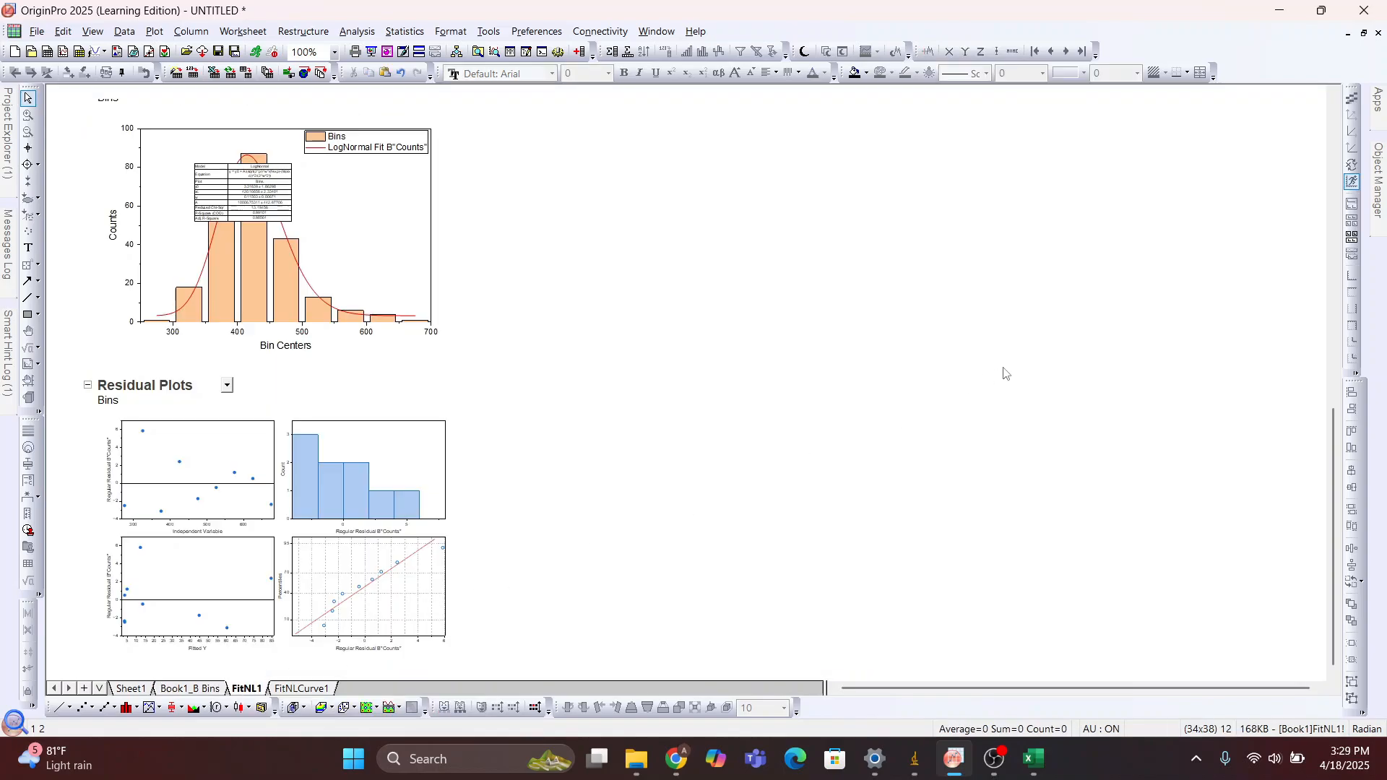
left_click(1366, 32)
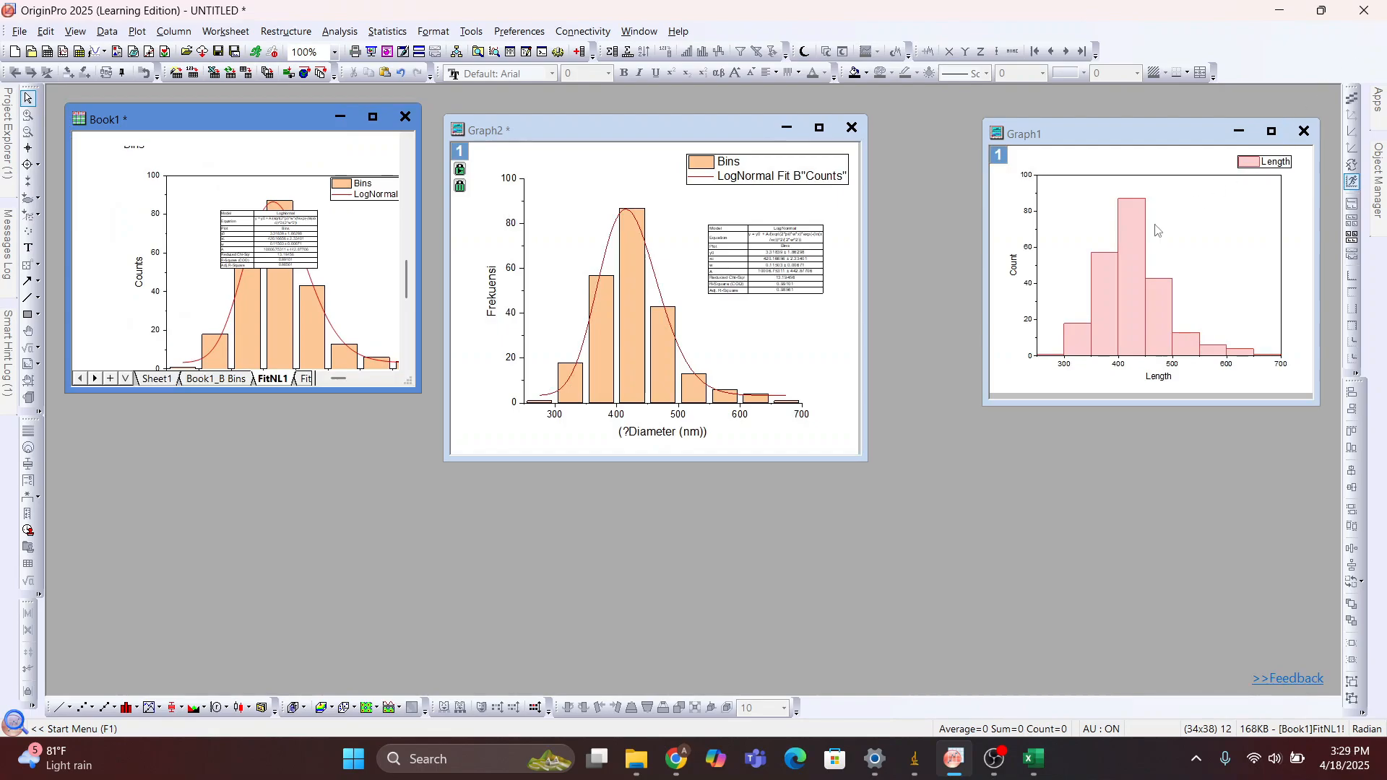